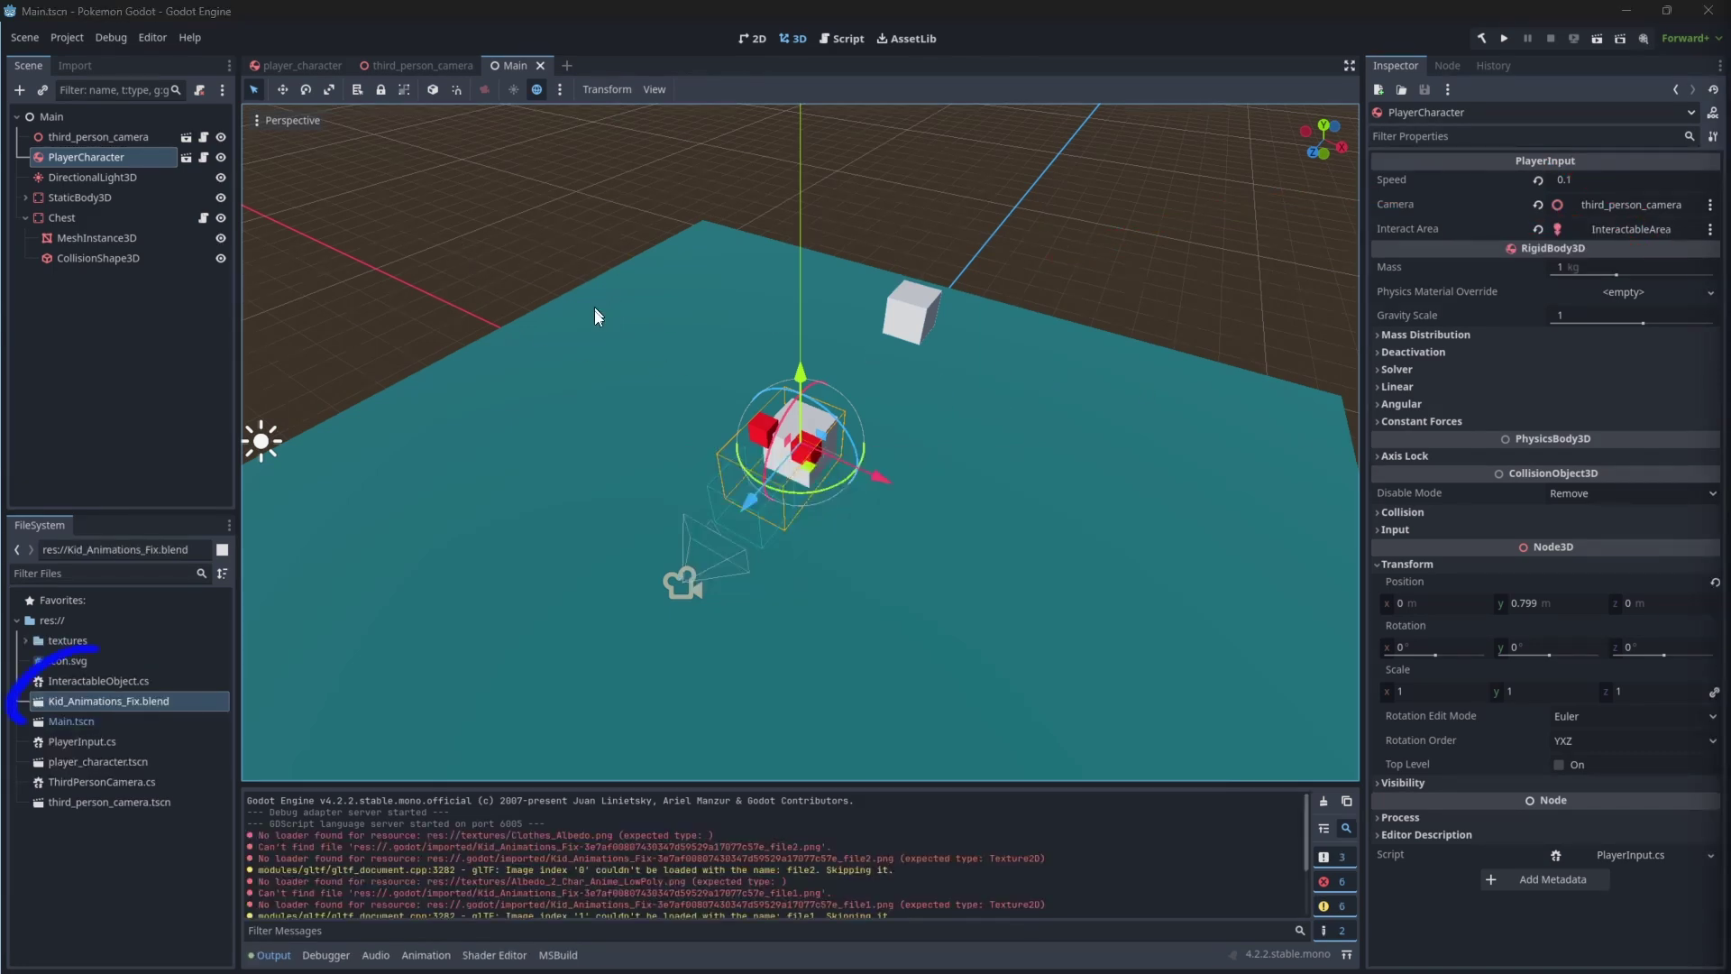
- Preview the Idle and Running animations in the advanced import settings of Kid_Animations_Fix.blend
middle_drag(857, 373, 830, 397)
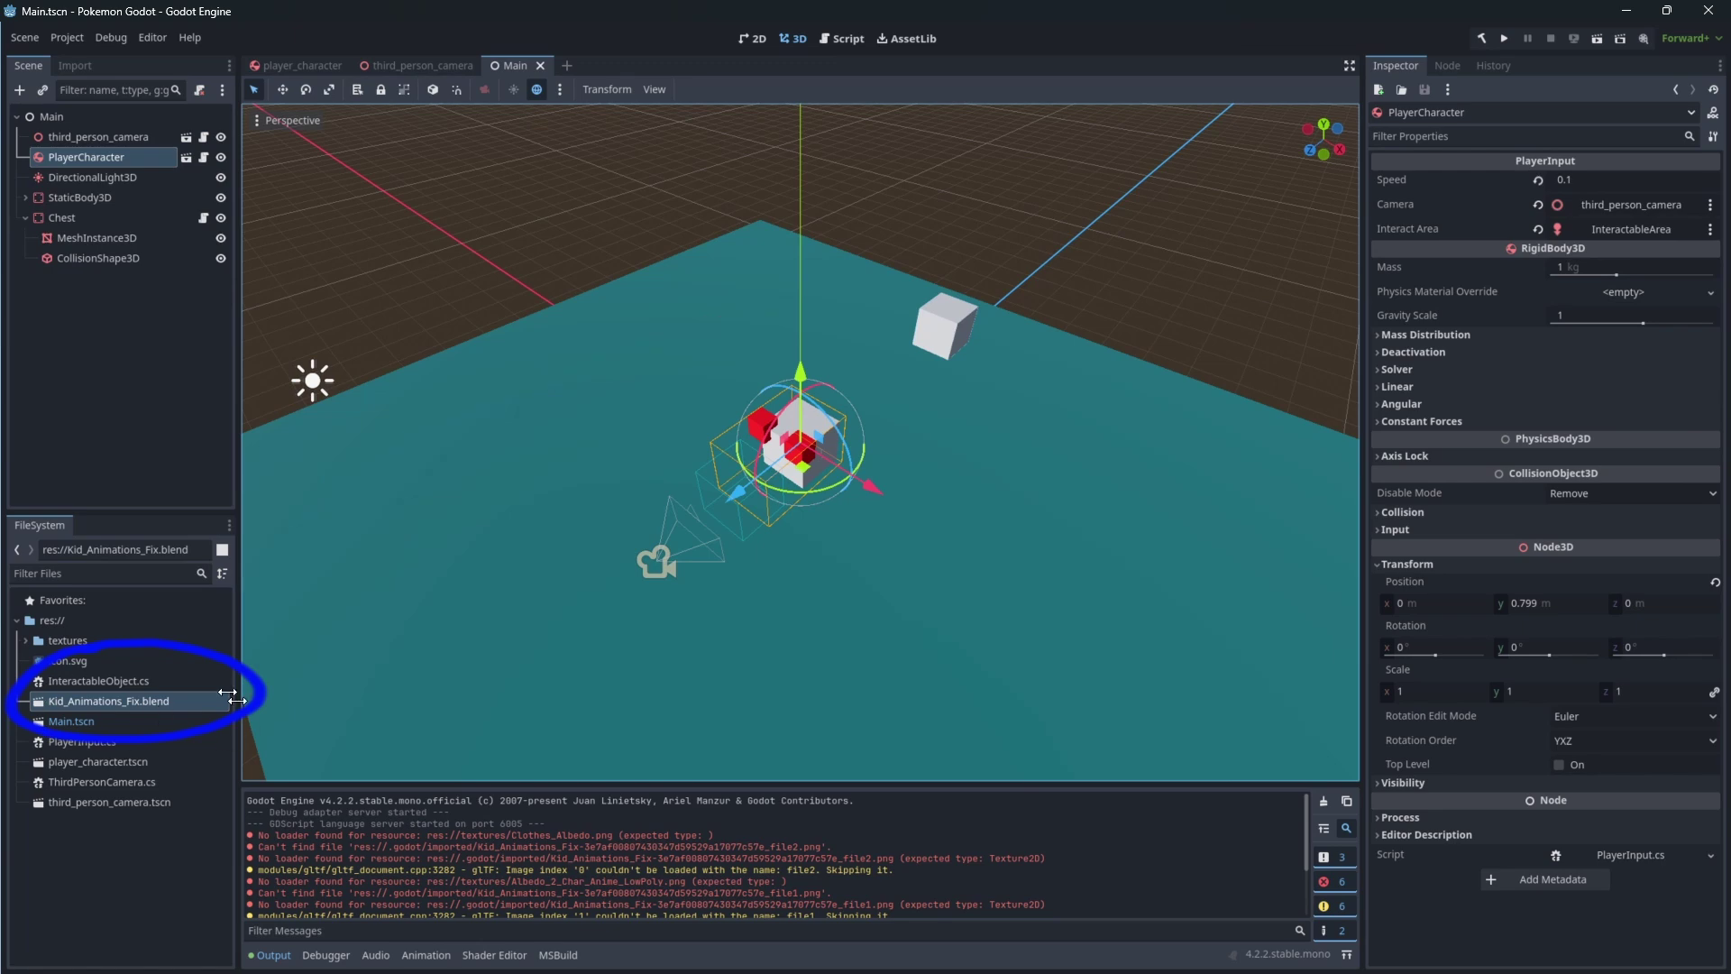
drag(153, 700, 261, 696)
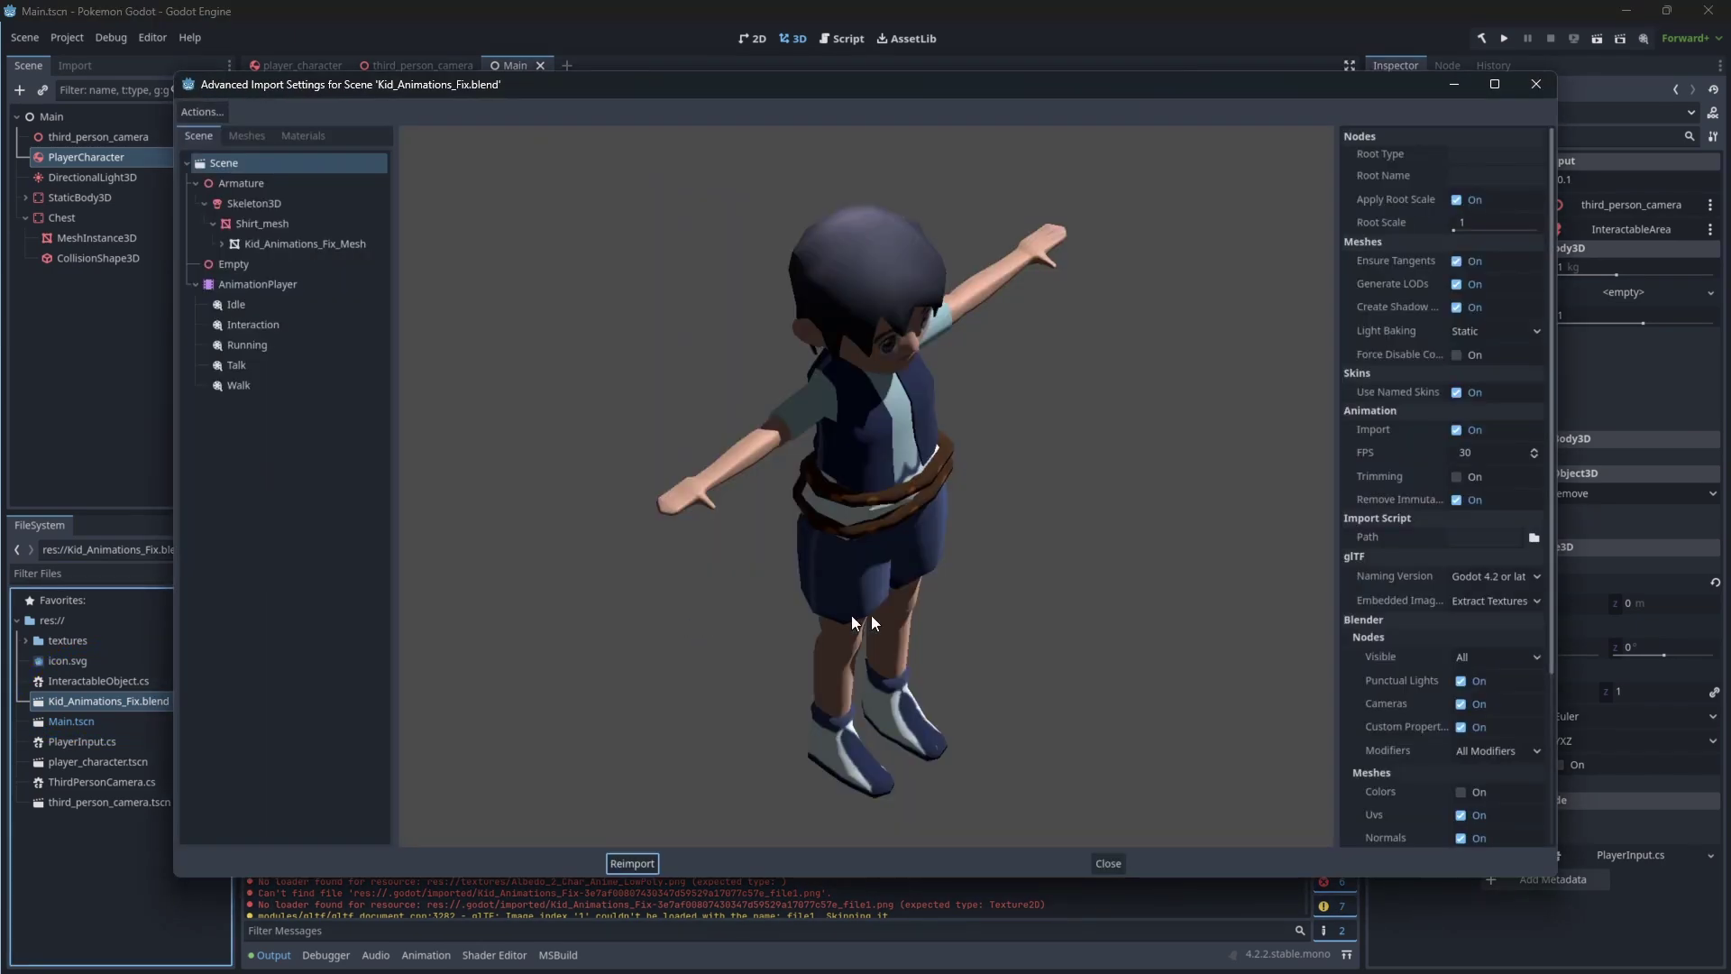
drag(1011, 470, 793, 251)
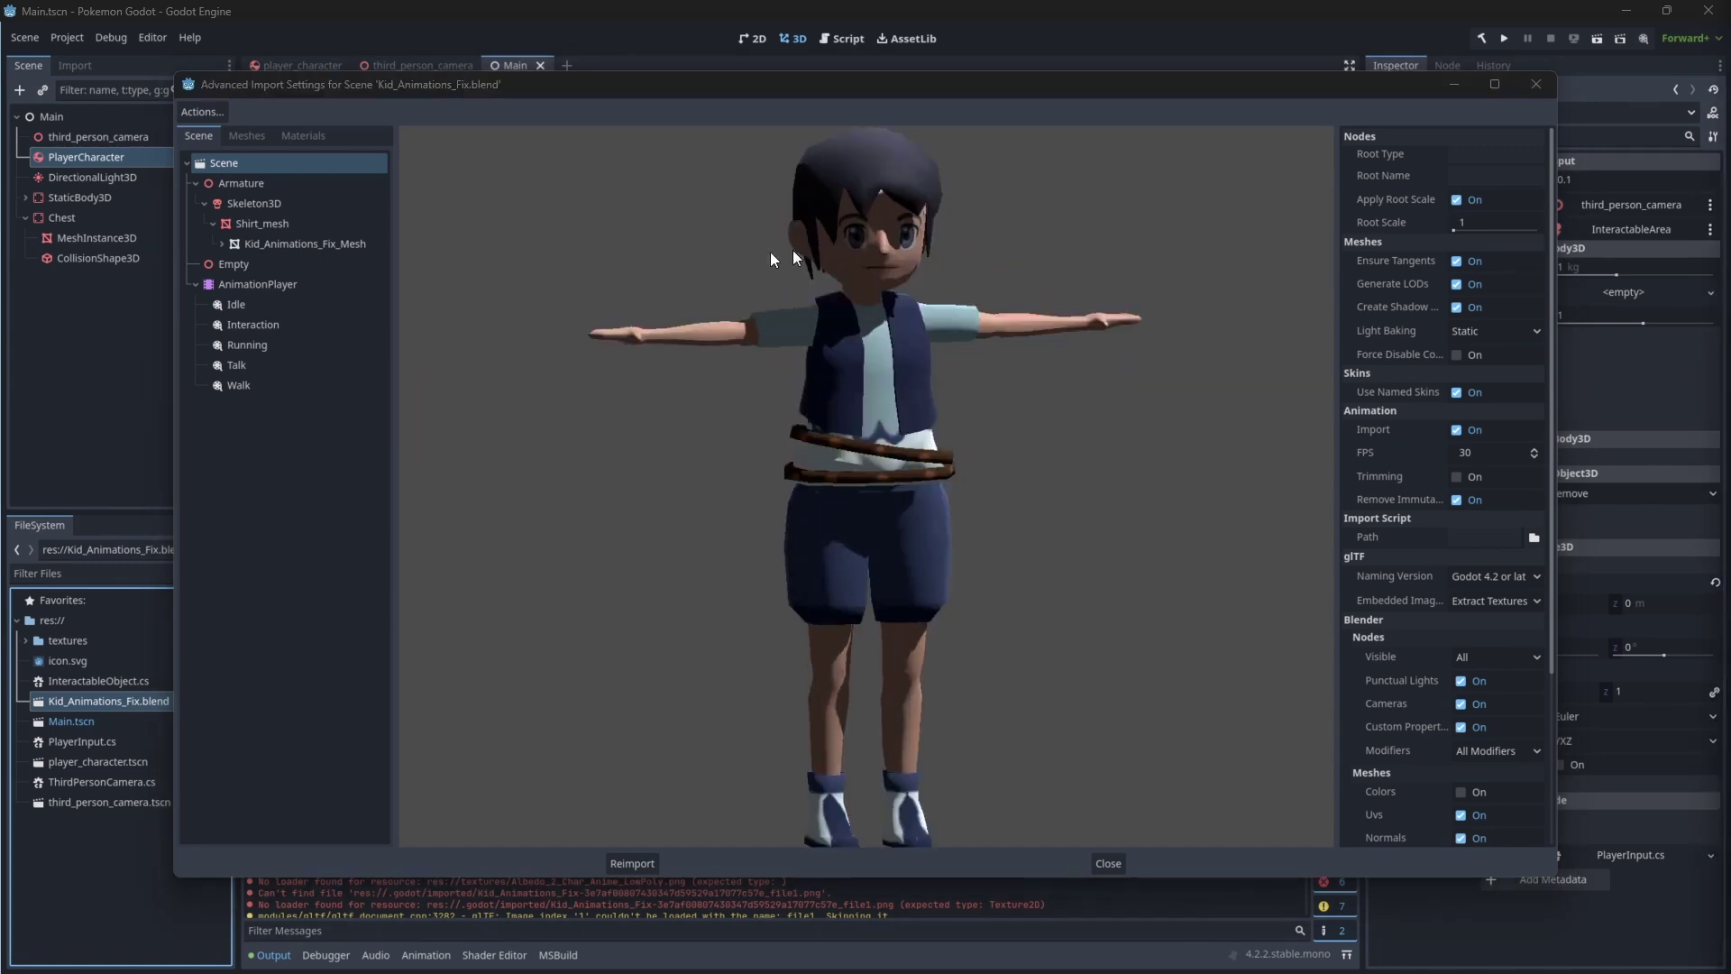
click(236, 304)
click(413, 834)
click(248, 348)
click(414, 833)
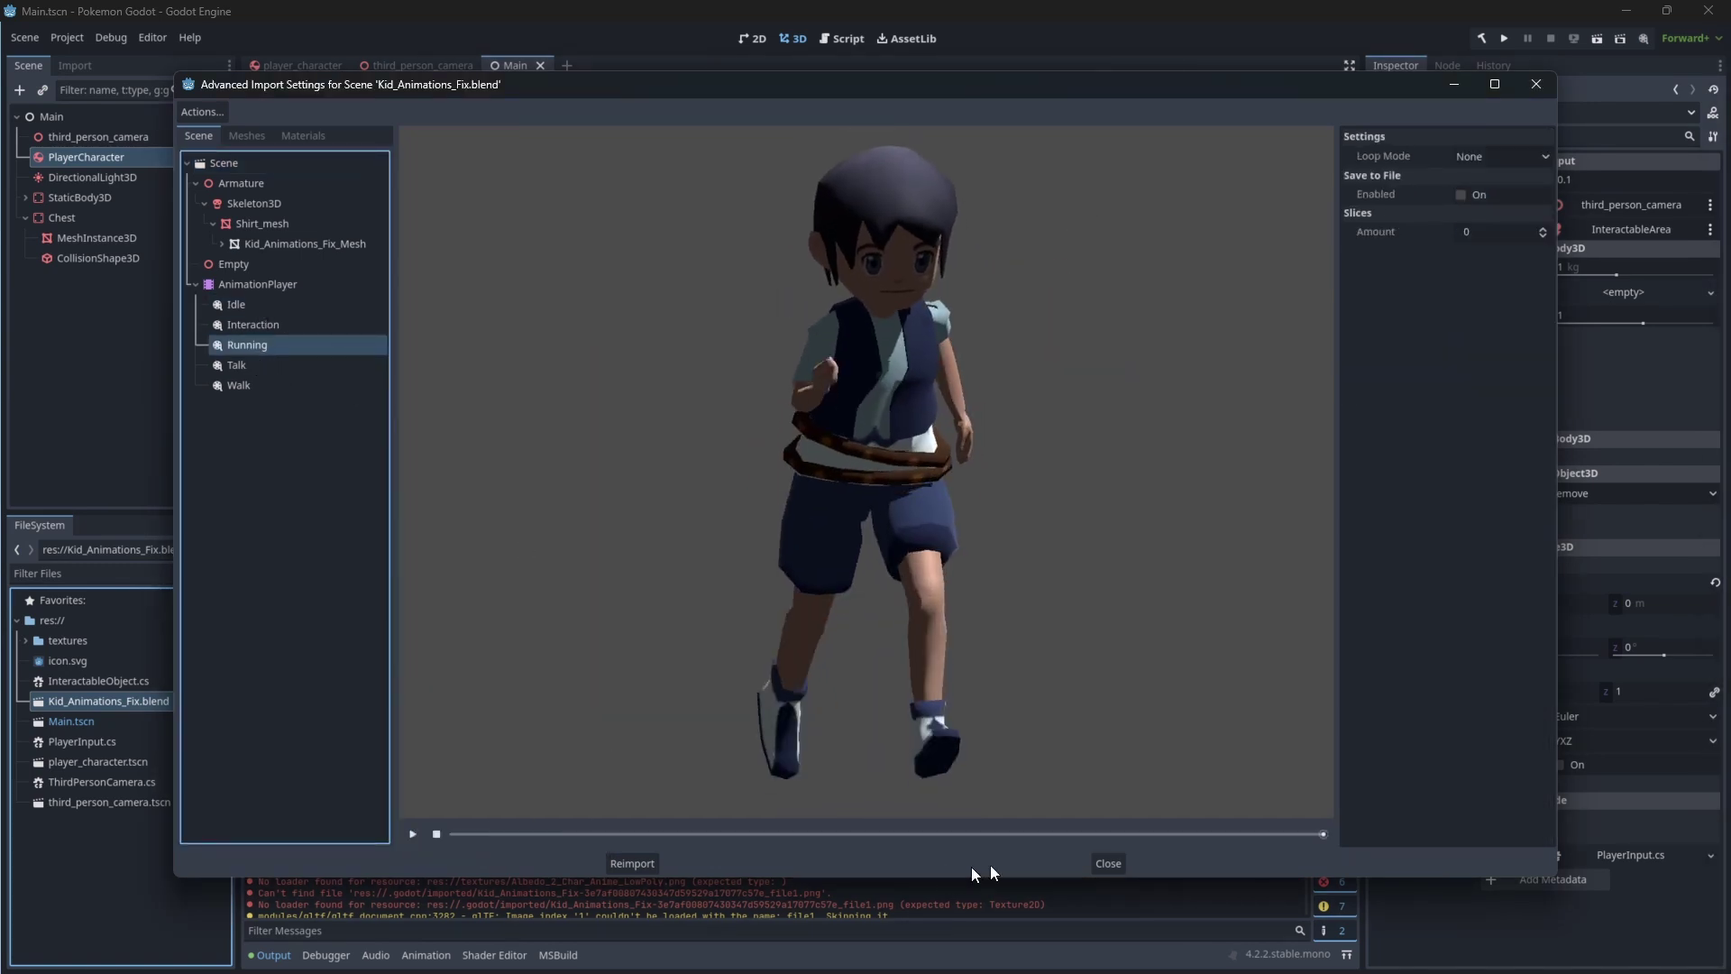
click(1109, 864)
- Open the PlayerCharacter's own scene and add Kid_Animations_Fix.blend as a child of its root node
middle_drag(909, 560, 902, 530)
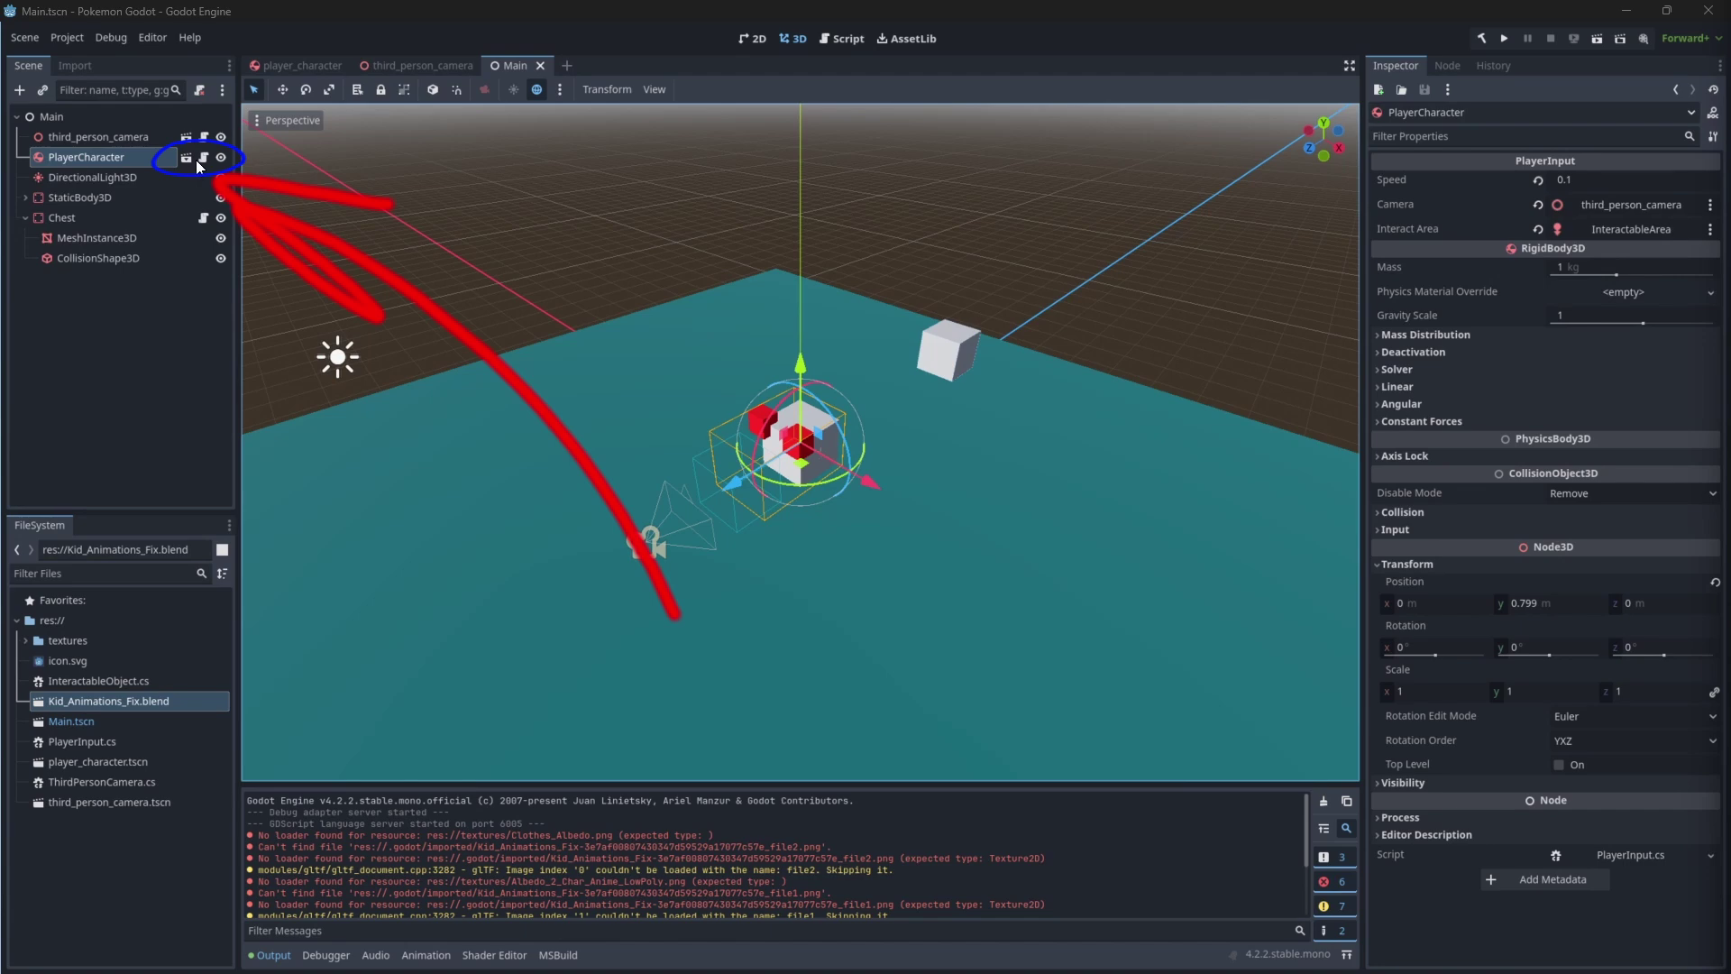
click(189, 159)
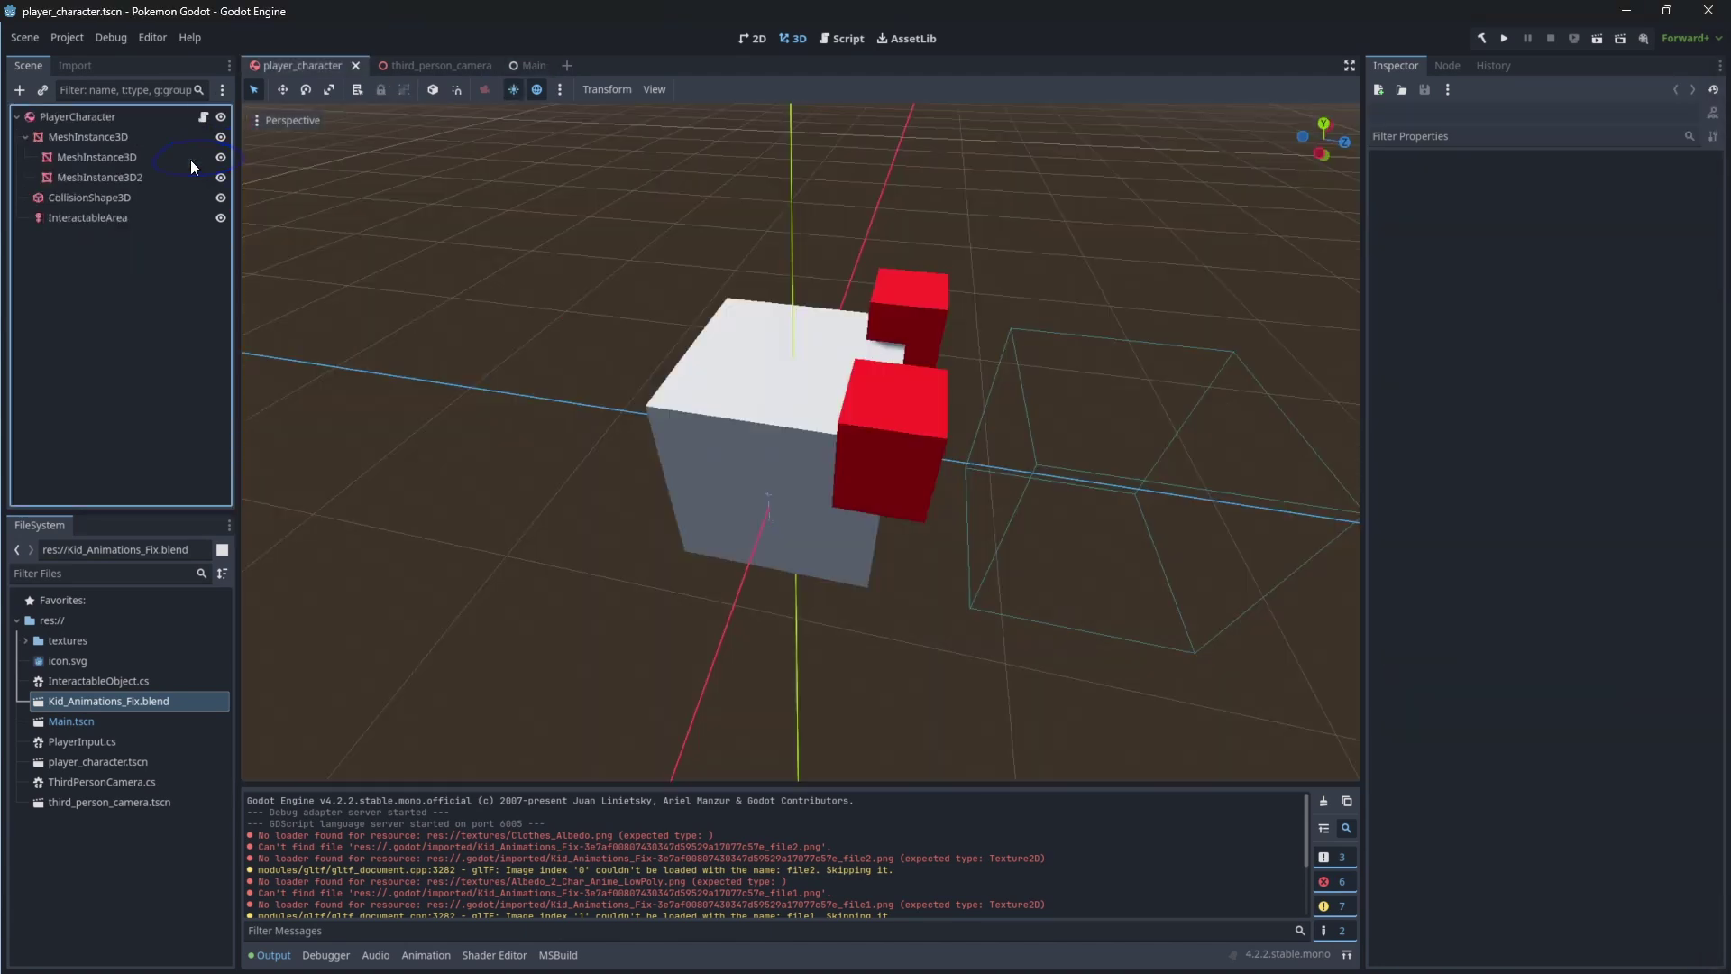
scroll(889, 370, down, 5)
click(770, 433)
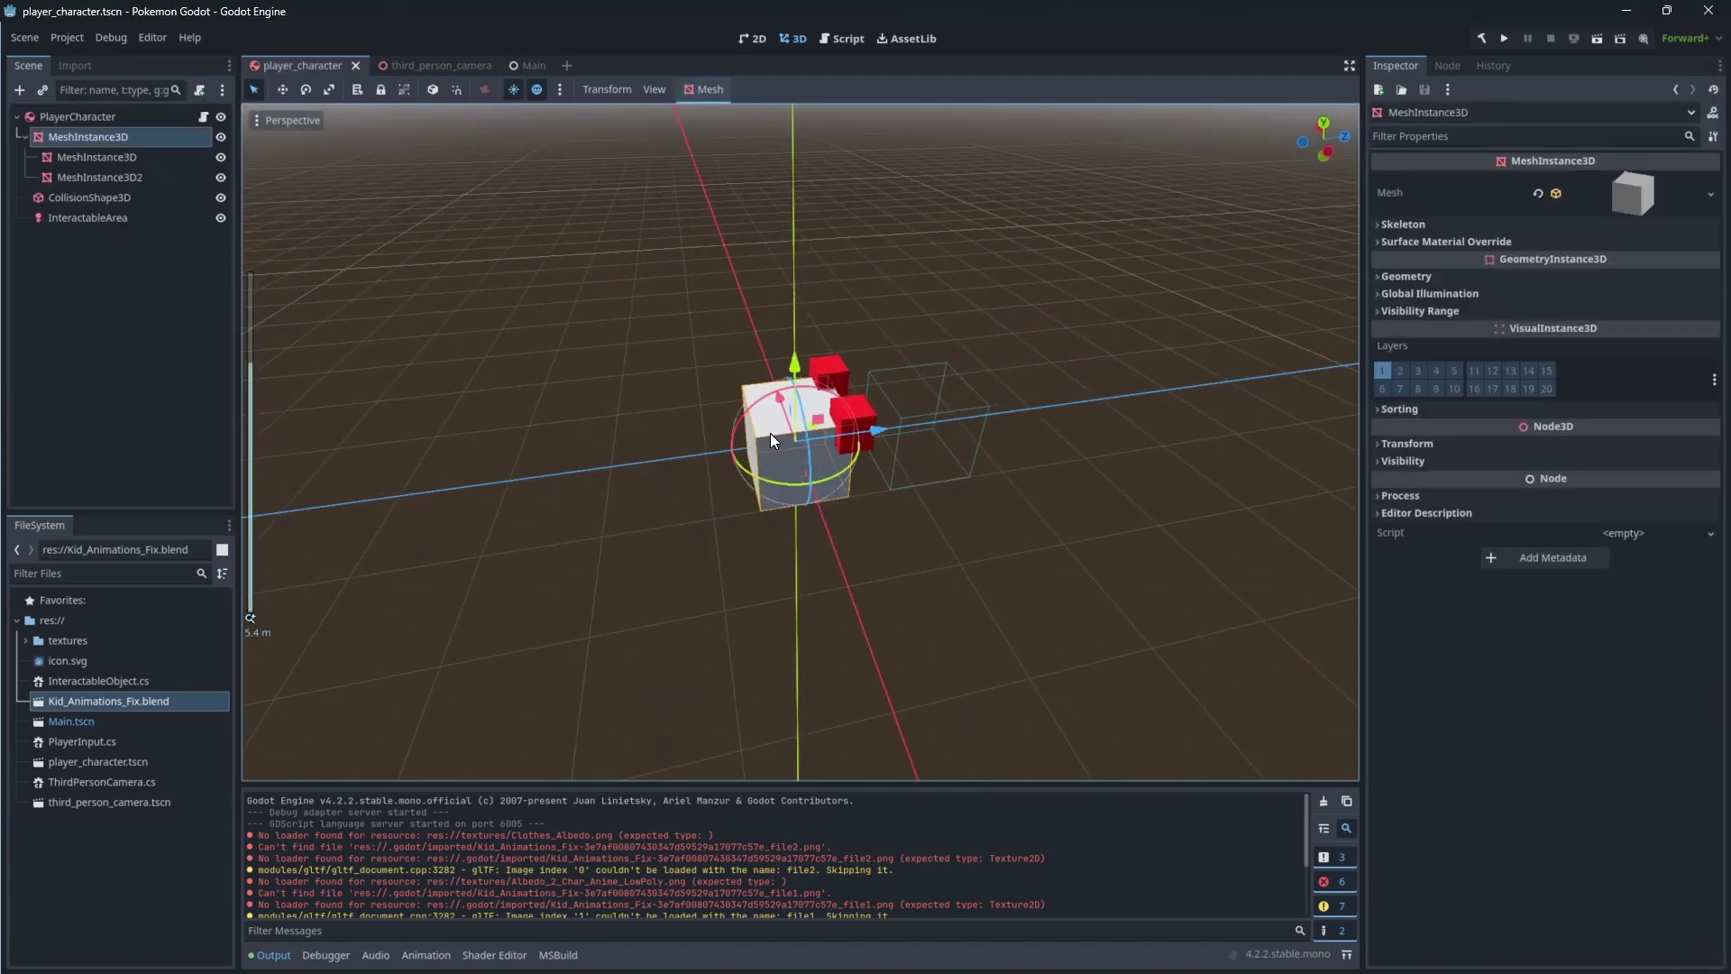
drag(144, 706, 70, 126)
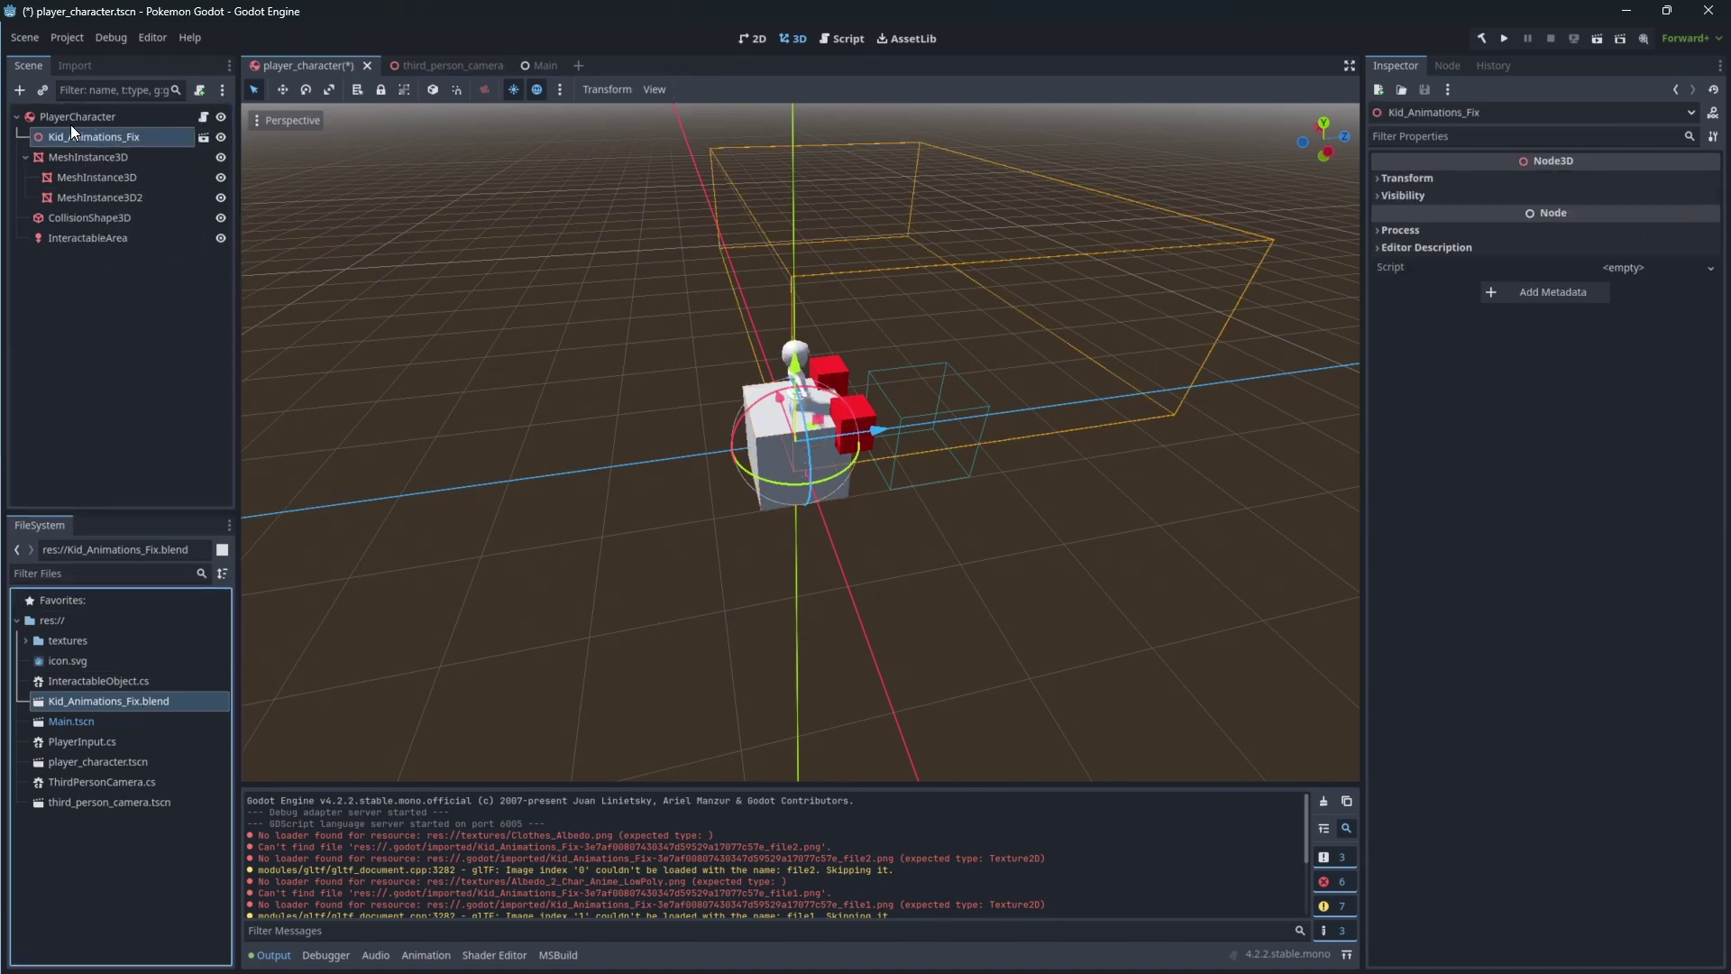
- Reimport Kid_Animations_Fix.blend through its advanced import settings to refresh the character's textures
middle_drag(674, 368, 541, 359)
scroll(884, 474, up, 8)
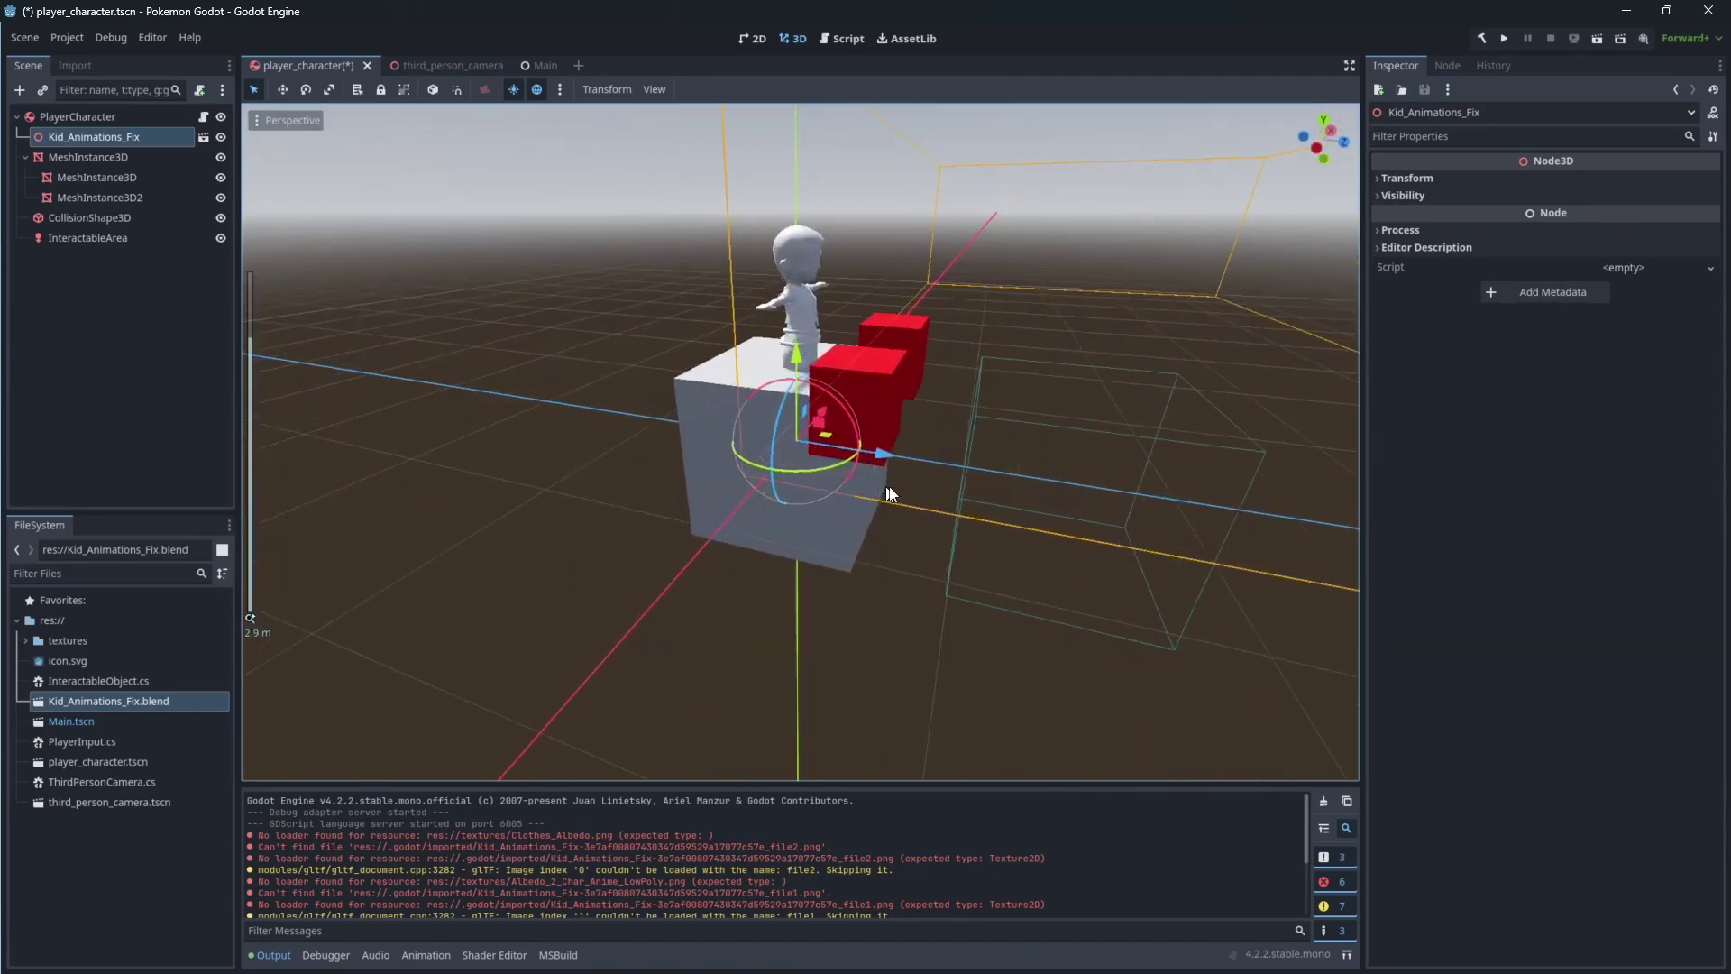
middle_drag(856, 479, 1069, 474)
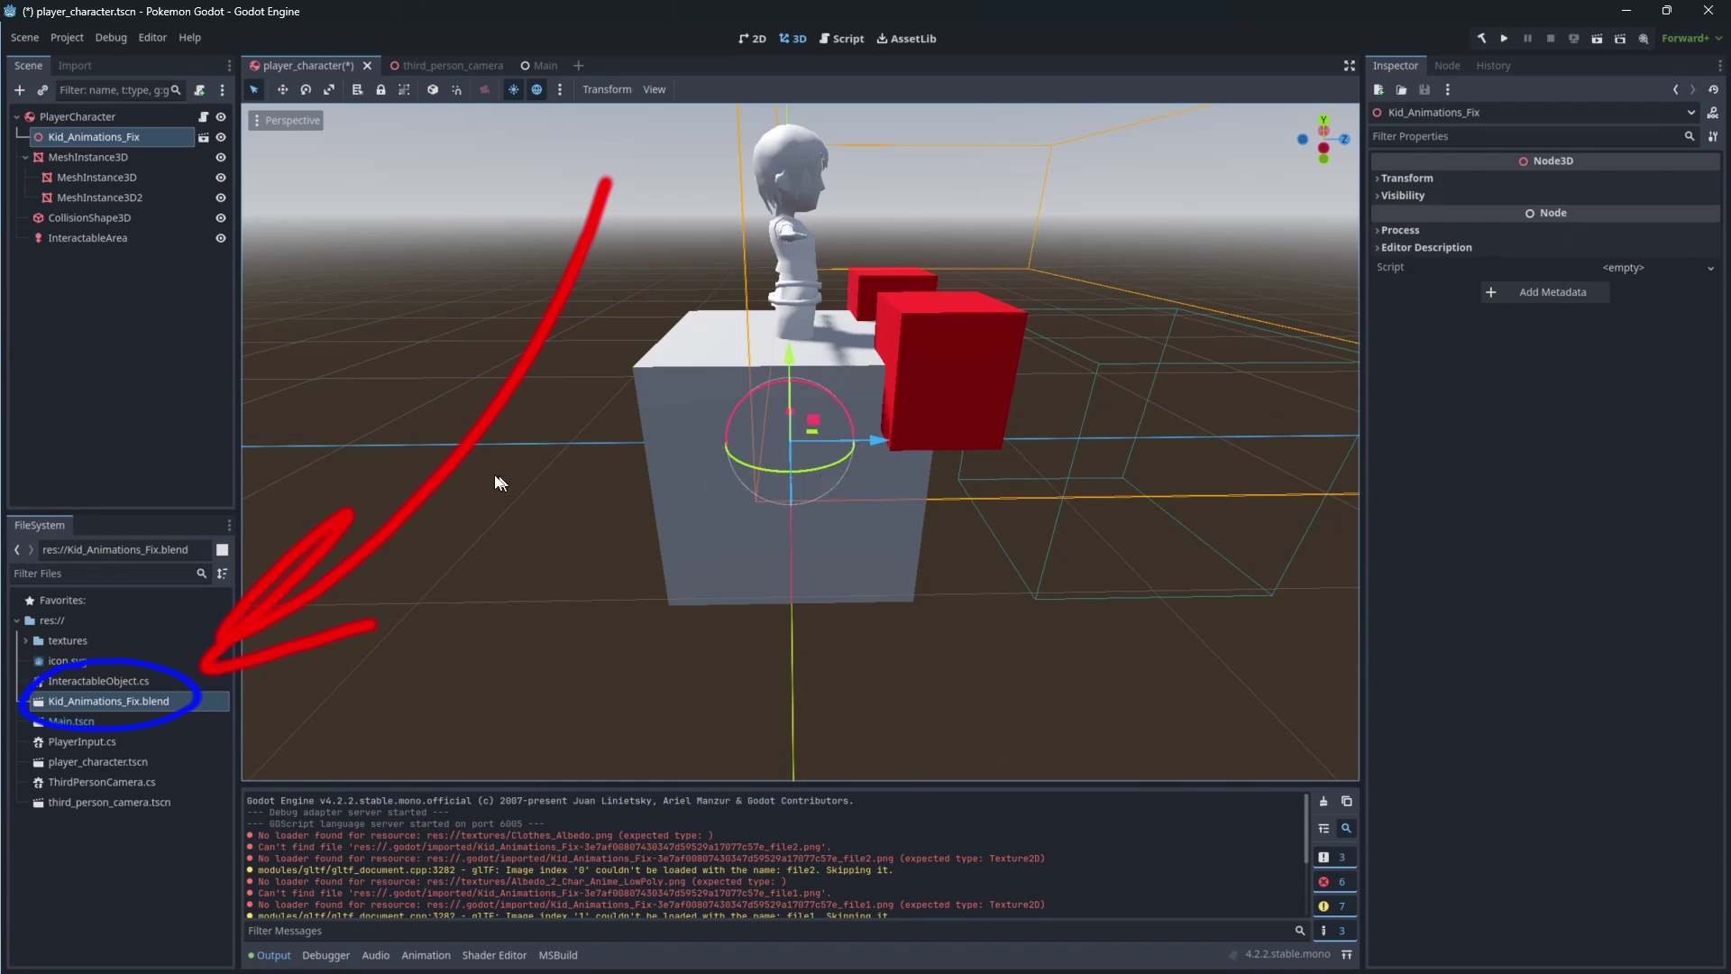
double_click(90, 700)
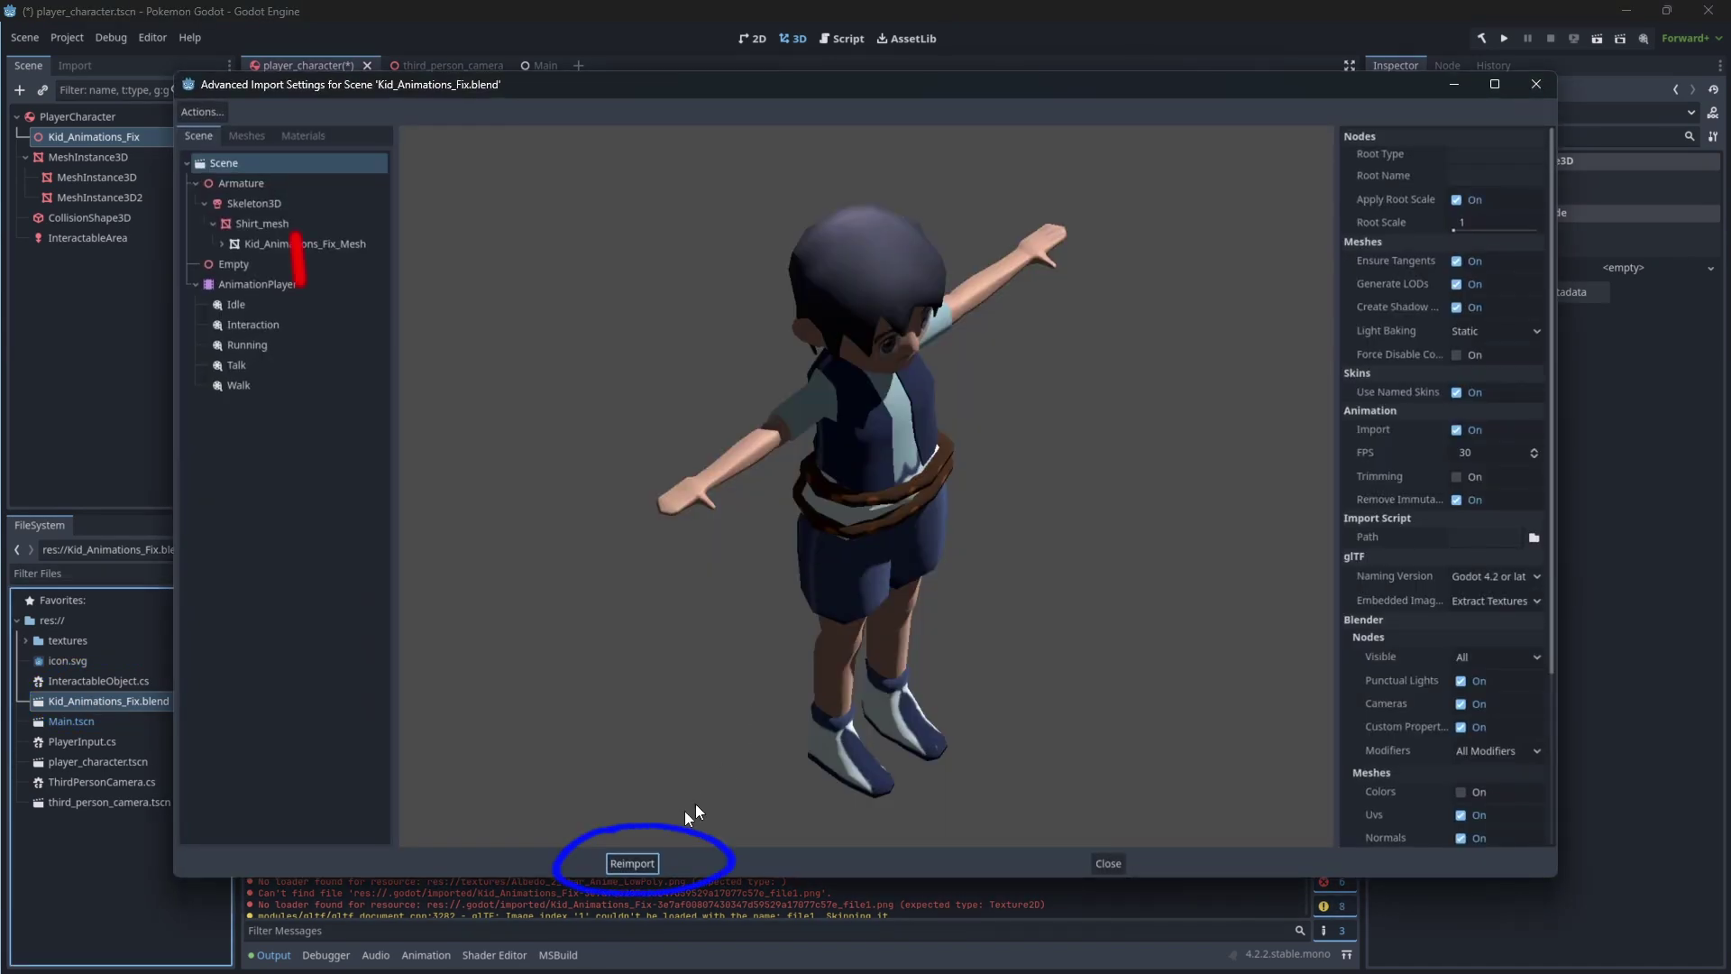
click(646, 862)
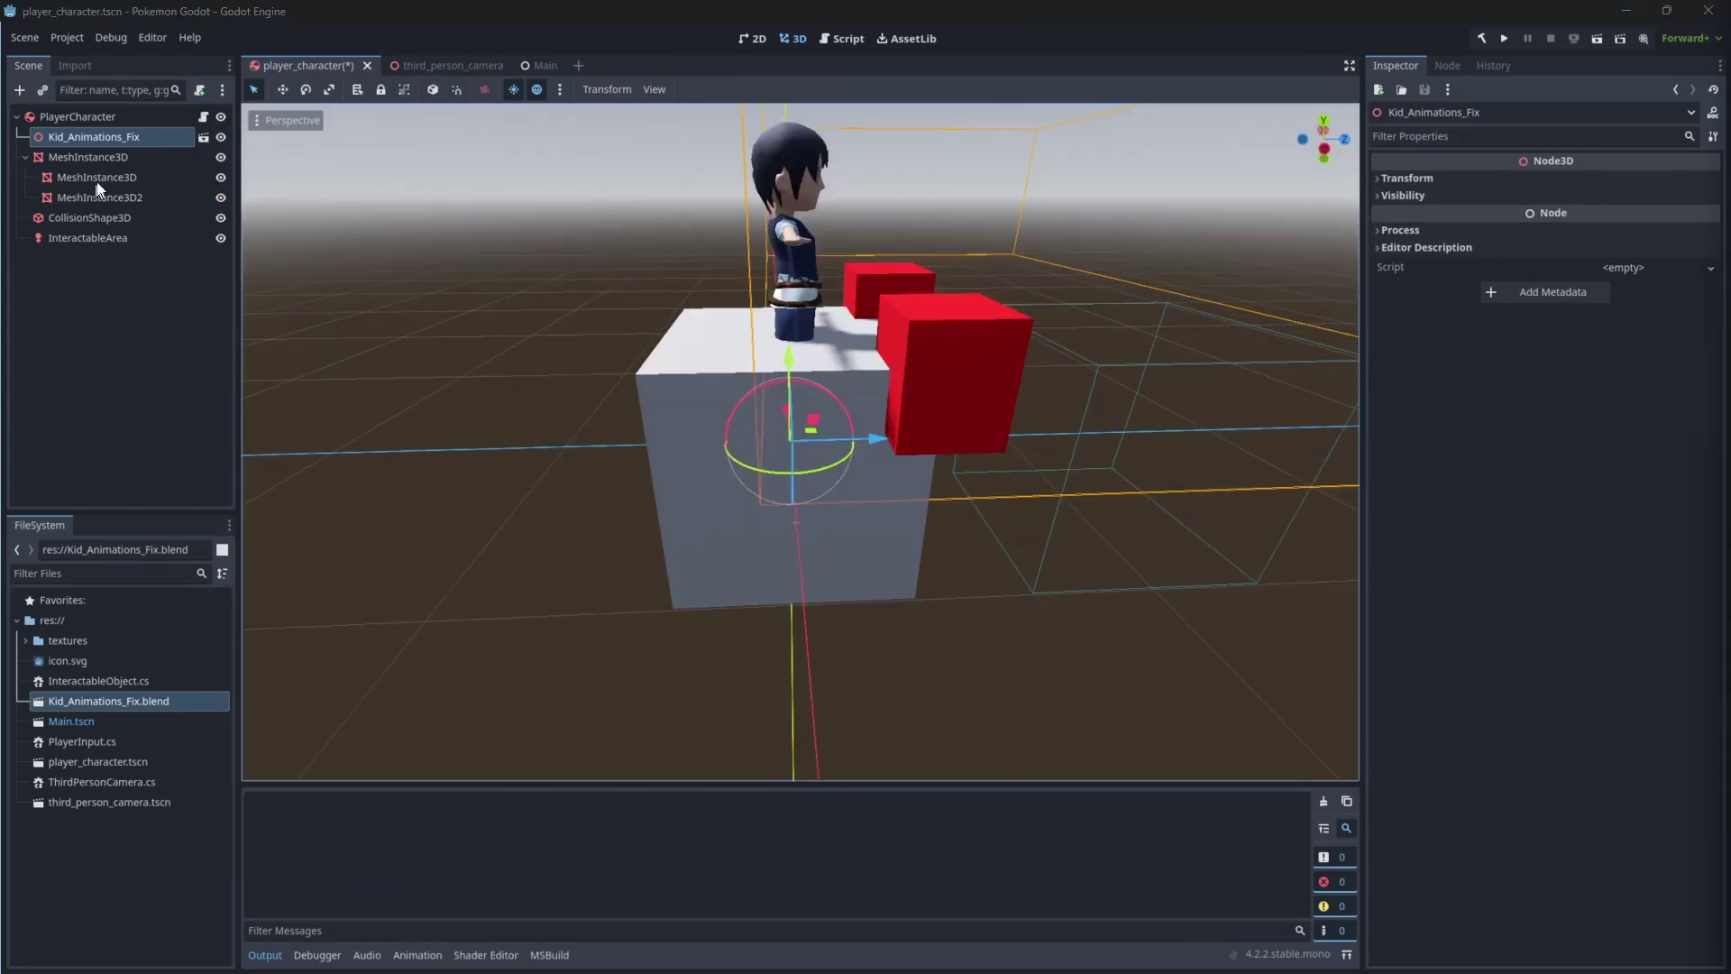
- Delete the top MeshInstance3D placeholder cube together with its child meshes from the PlayerCharacter scene
click(104, 155)
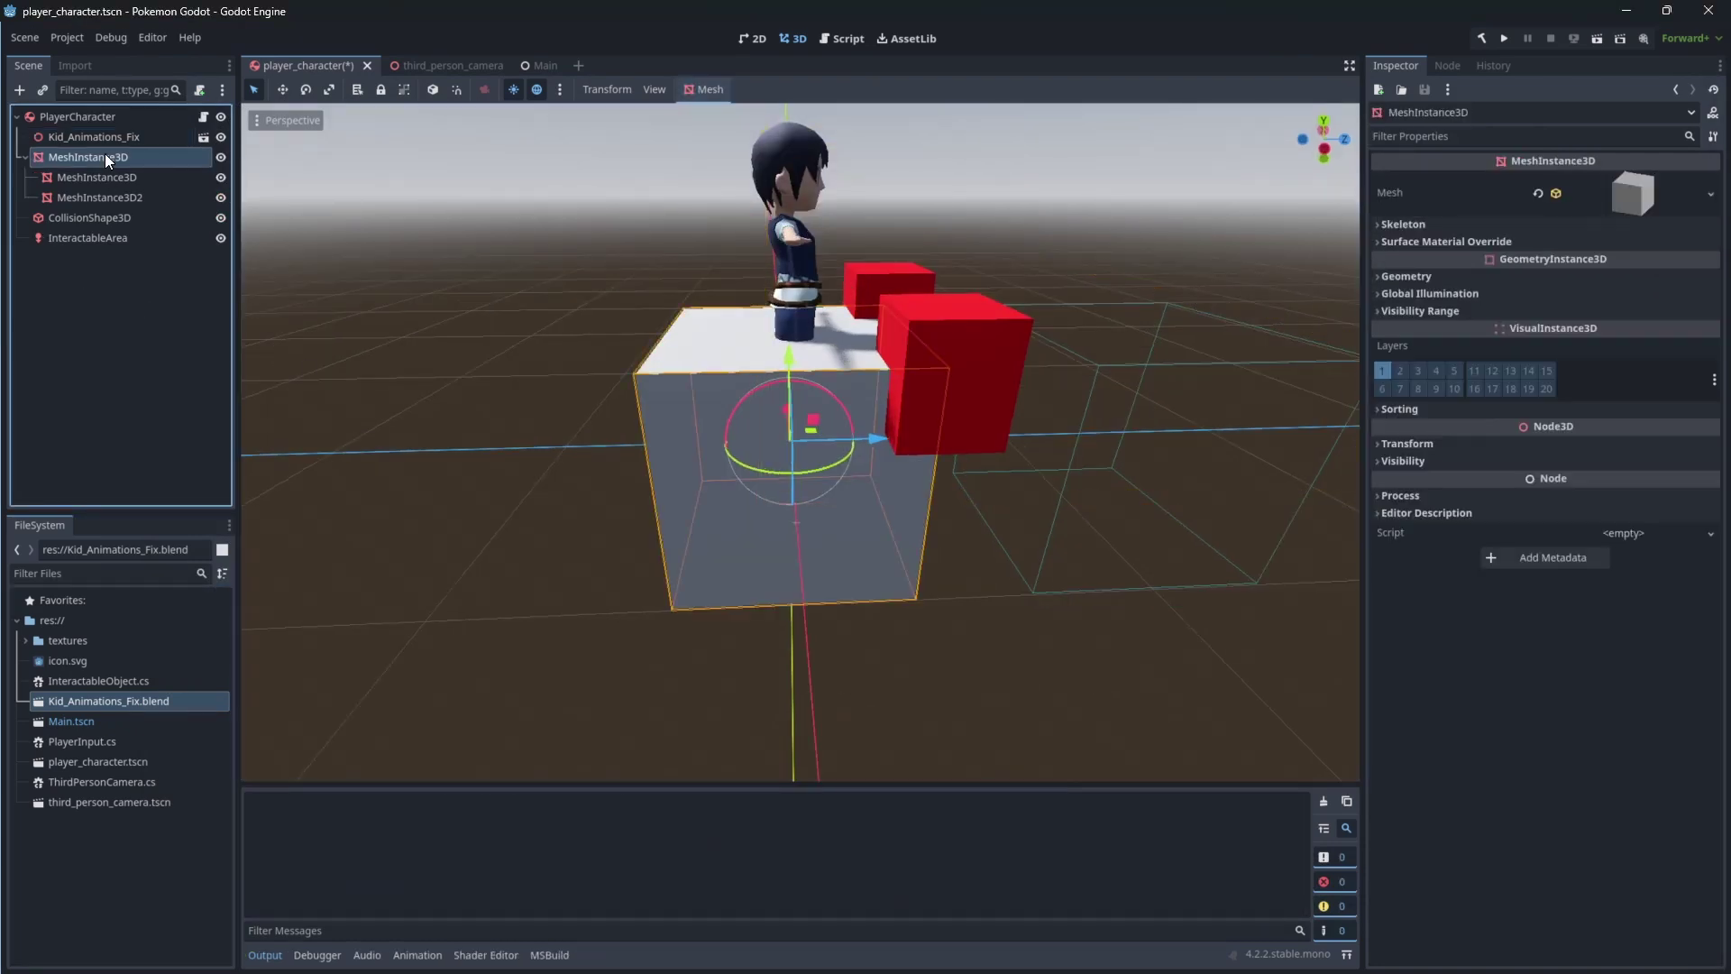
key(Delete)
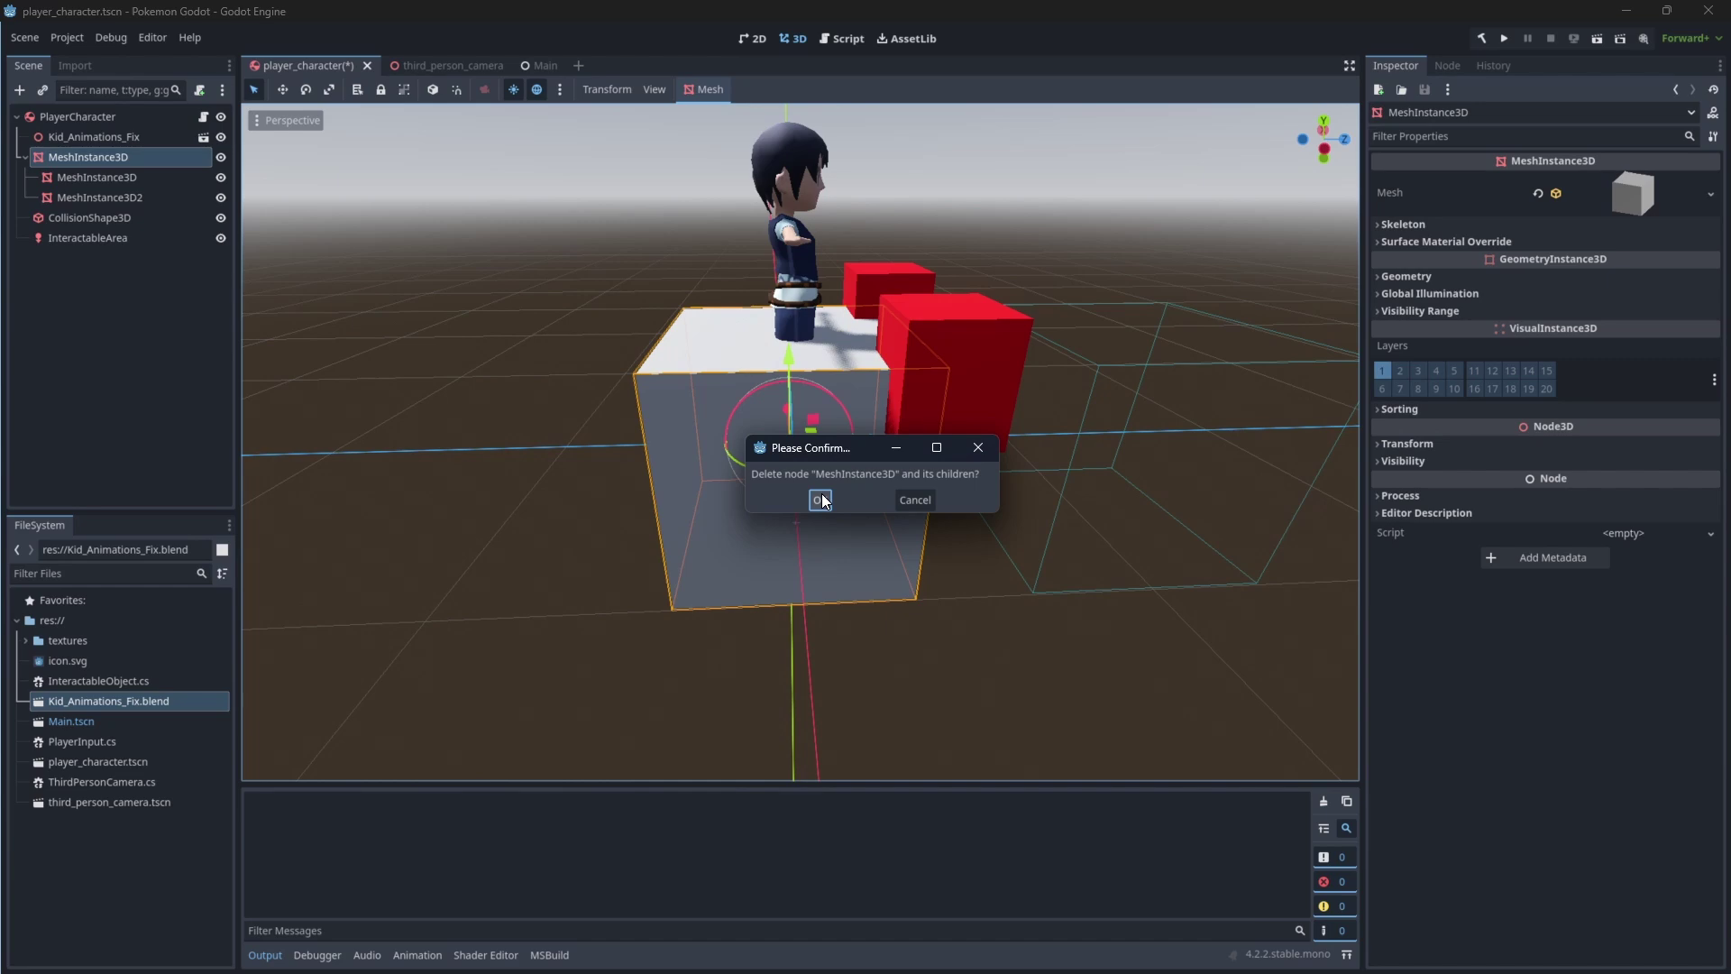
click(820, 501)
middle_drag(462, 278, 554, 270)
- Raise the CollisionShape3D and InteractableArea nodes together until the capsule's base is level with the character's feet
click(90, 136)
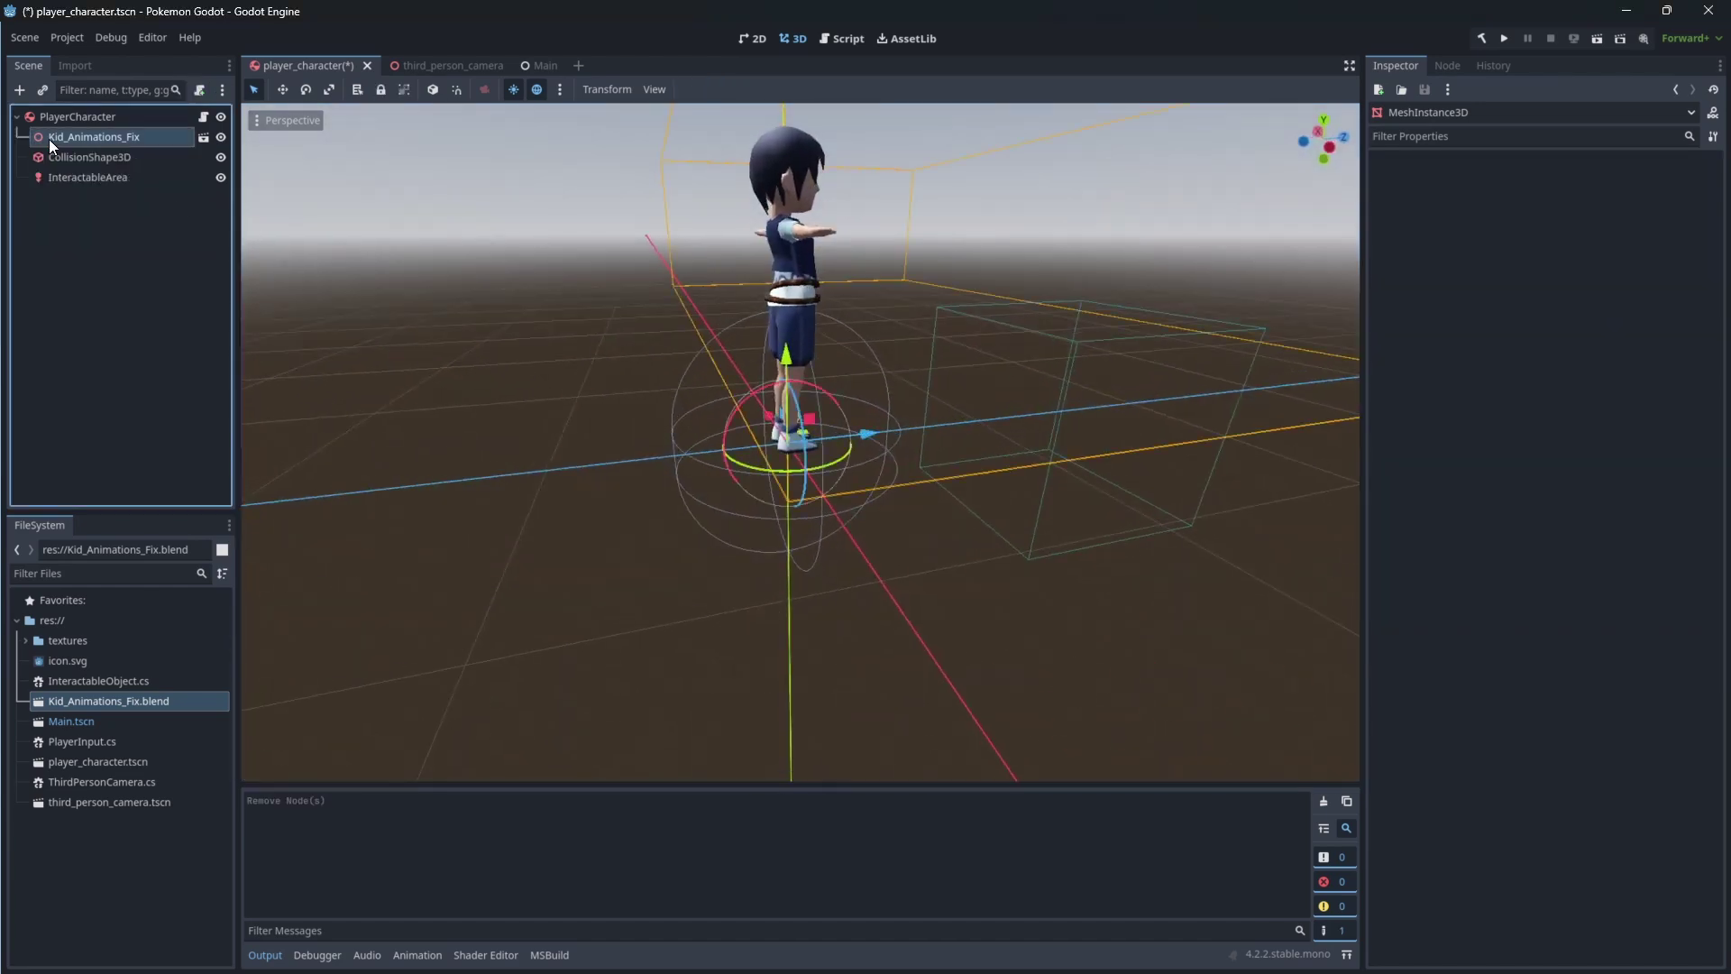
scroll(1127, 311, down, 6)
middle_drag(1127, 311, 1062, 344)
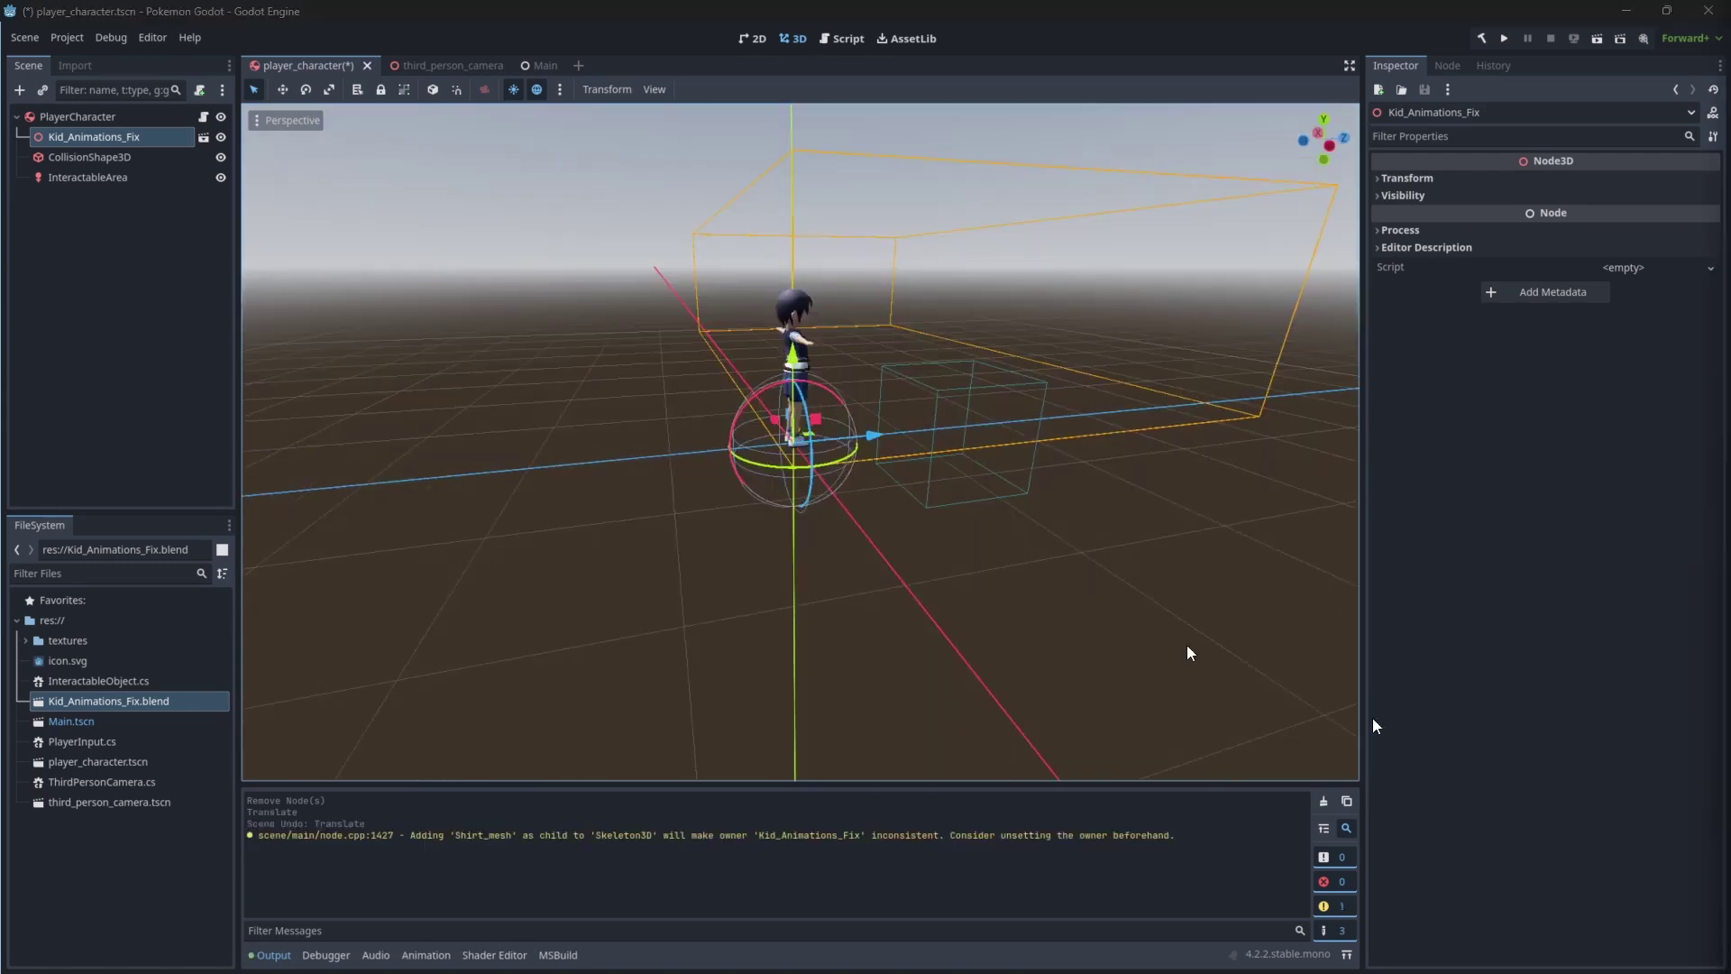
scroll(1186, 645, down, 2)
click(97, 160)
shift+click(104, 182)
drag(870, 350, 862, 290)
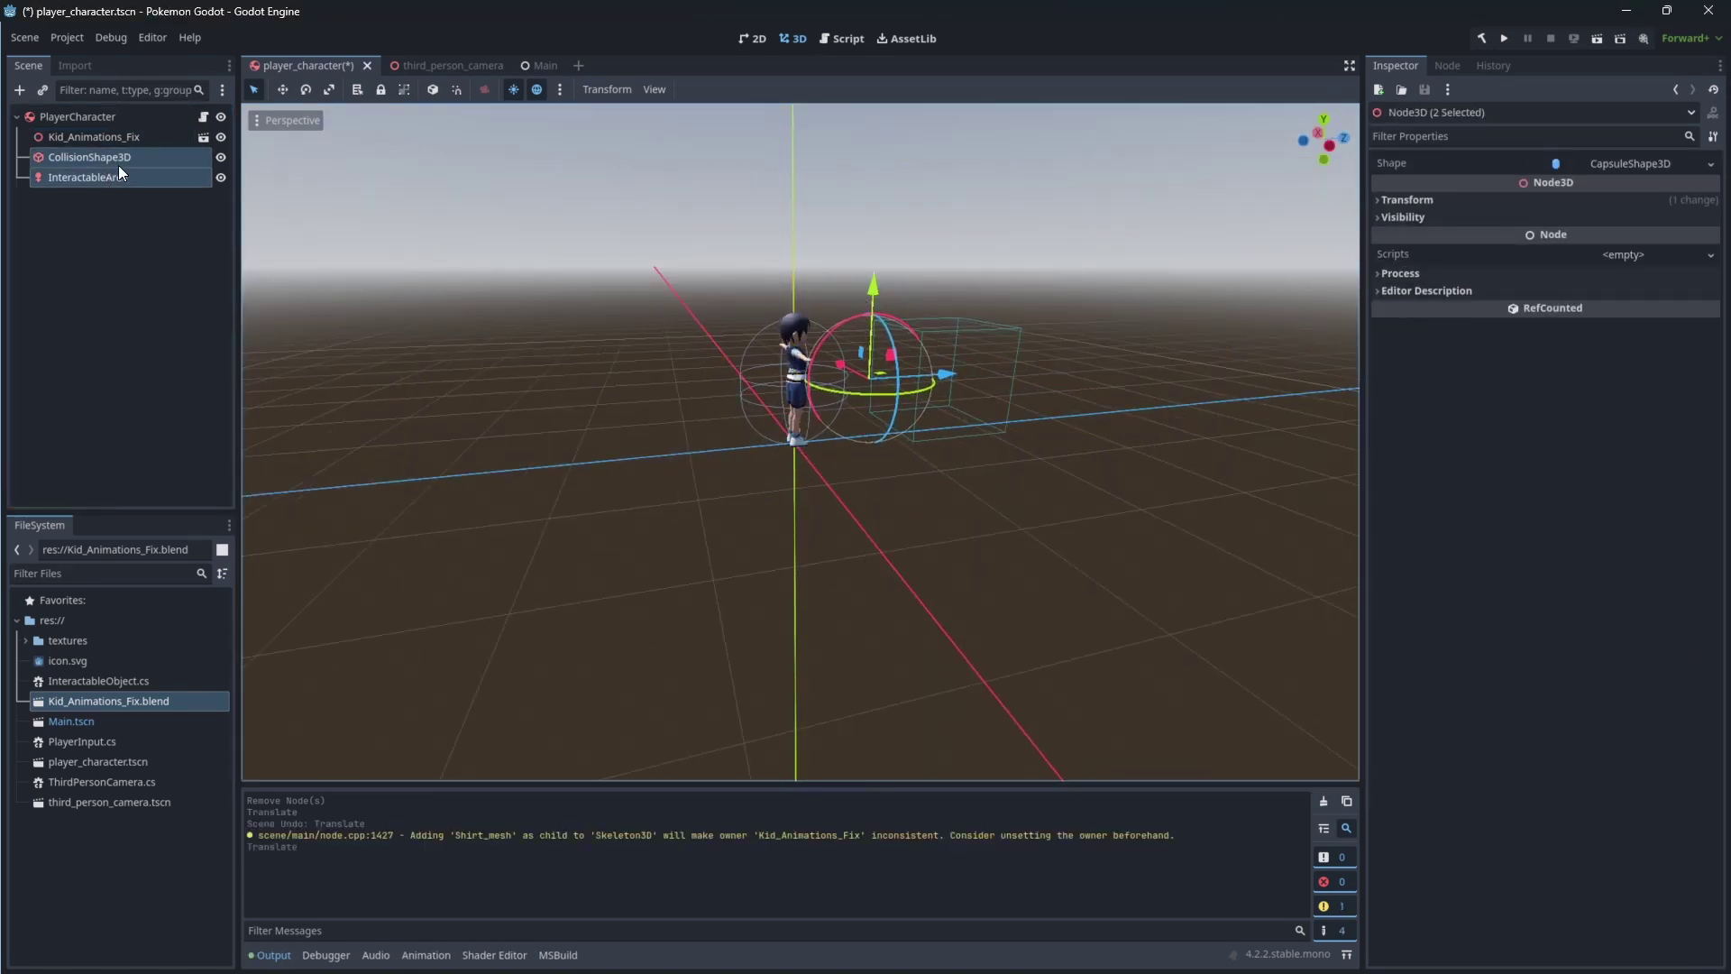
- Set the radius of the CollisionShape3D's capsule to 0.2 m and save the player_character scene
click(94, 160)
scroll(889, 262, up, 12)
shift+middle_drag(889, 262, 891, 466)
click(1408, 240)
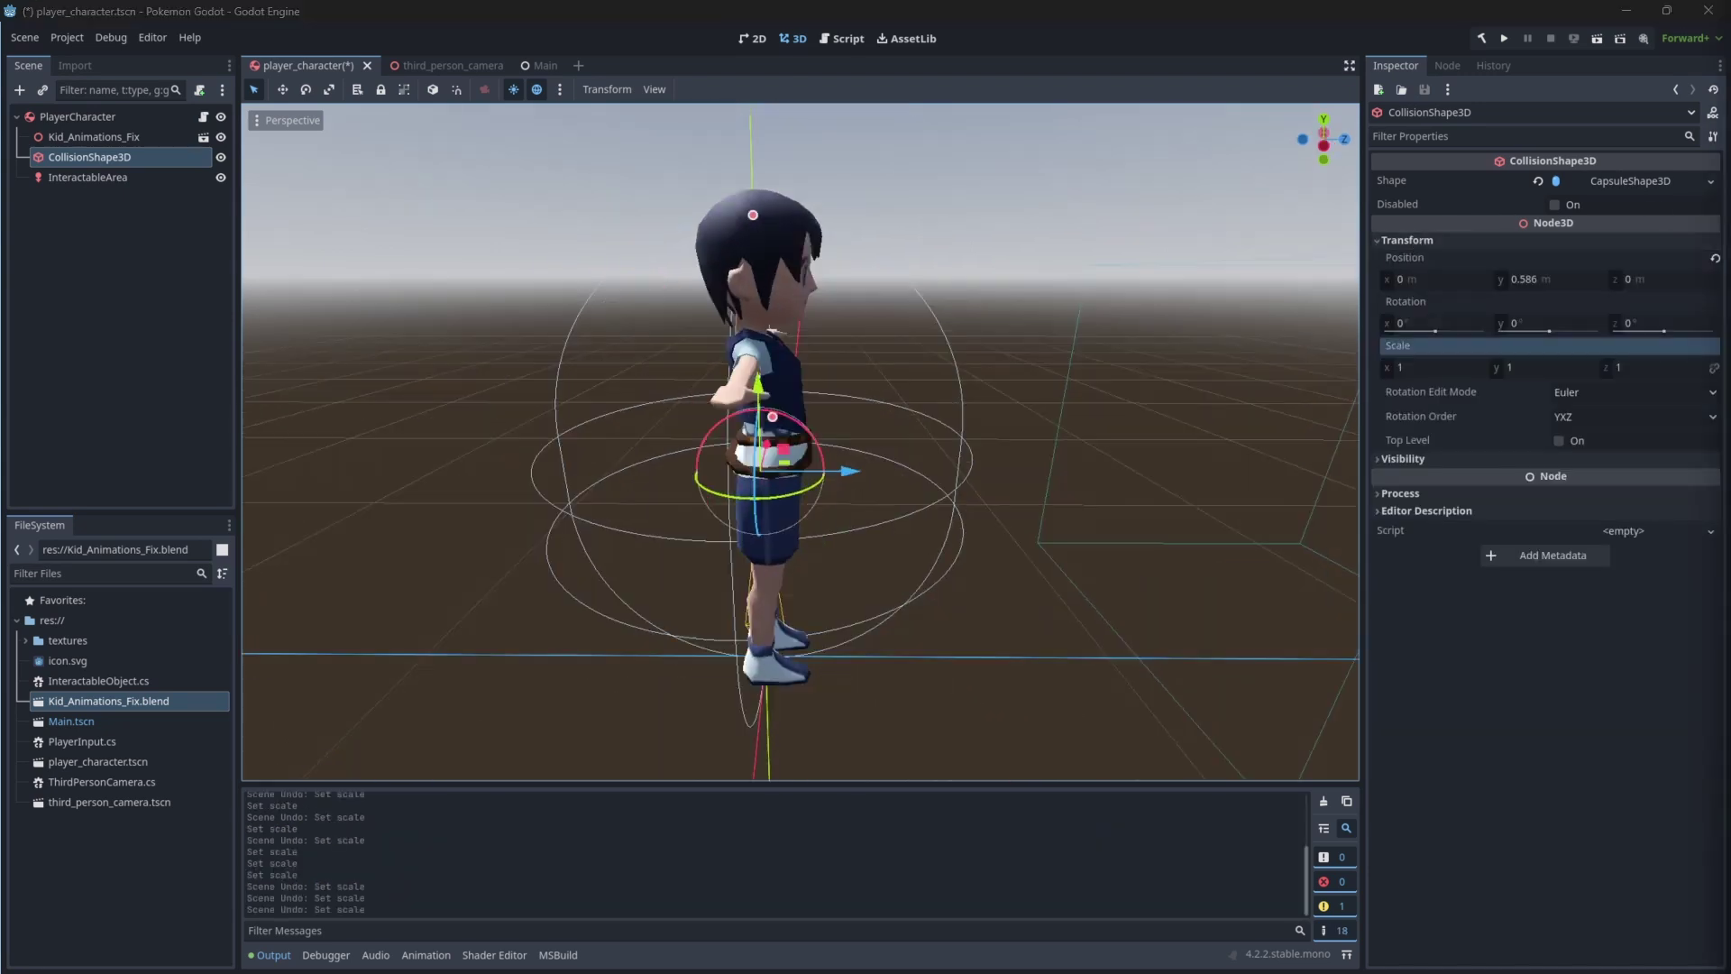
click(1609, 181)
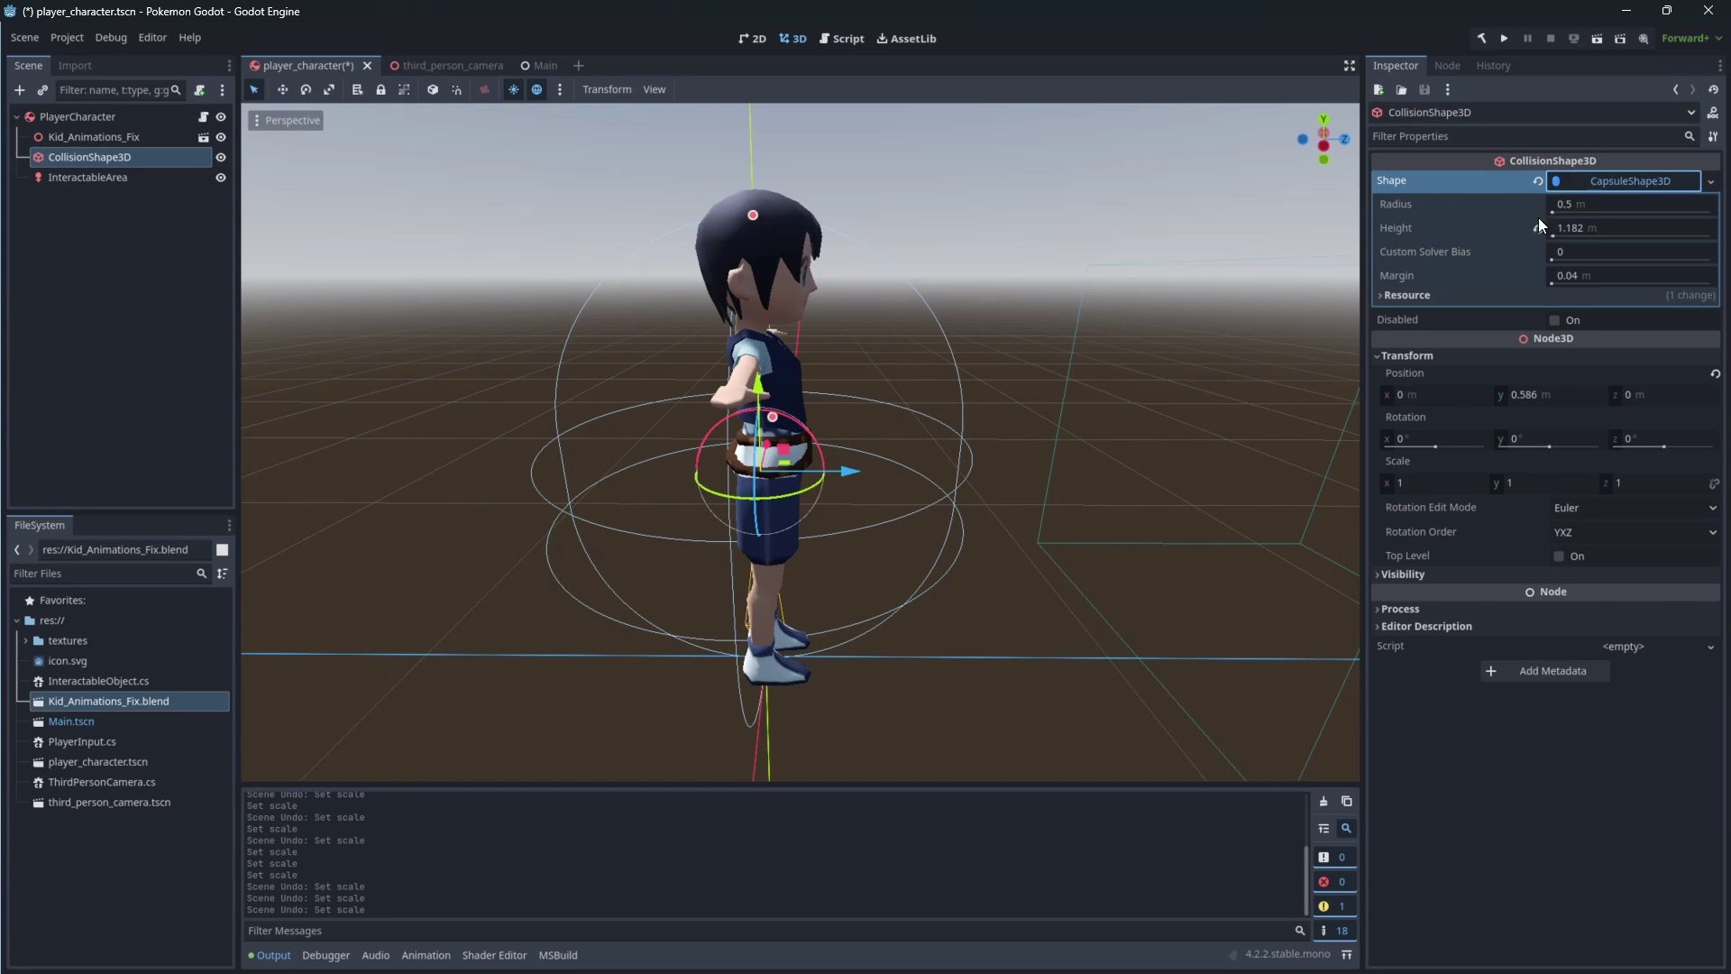
middle_drag(859, 290, 963, 281)
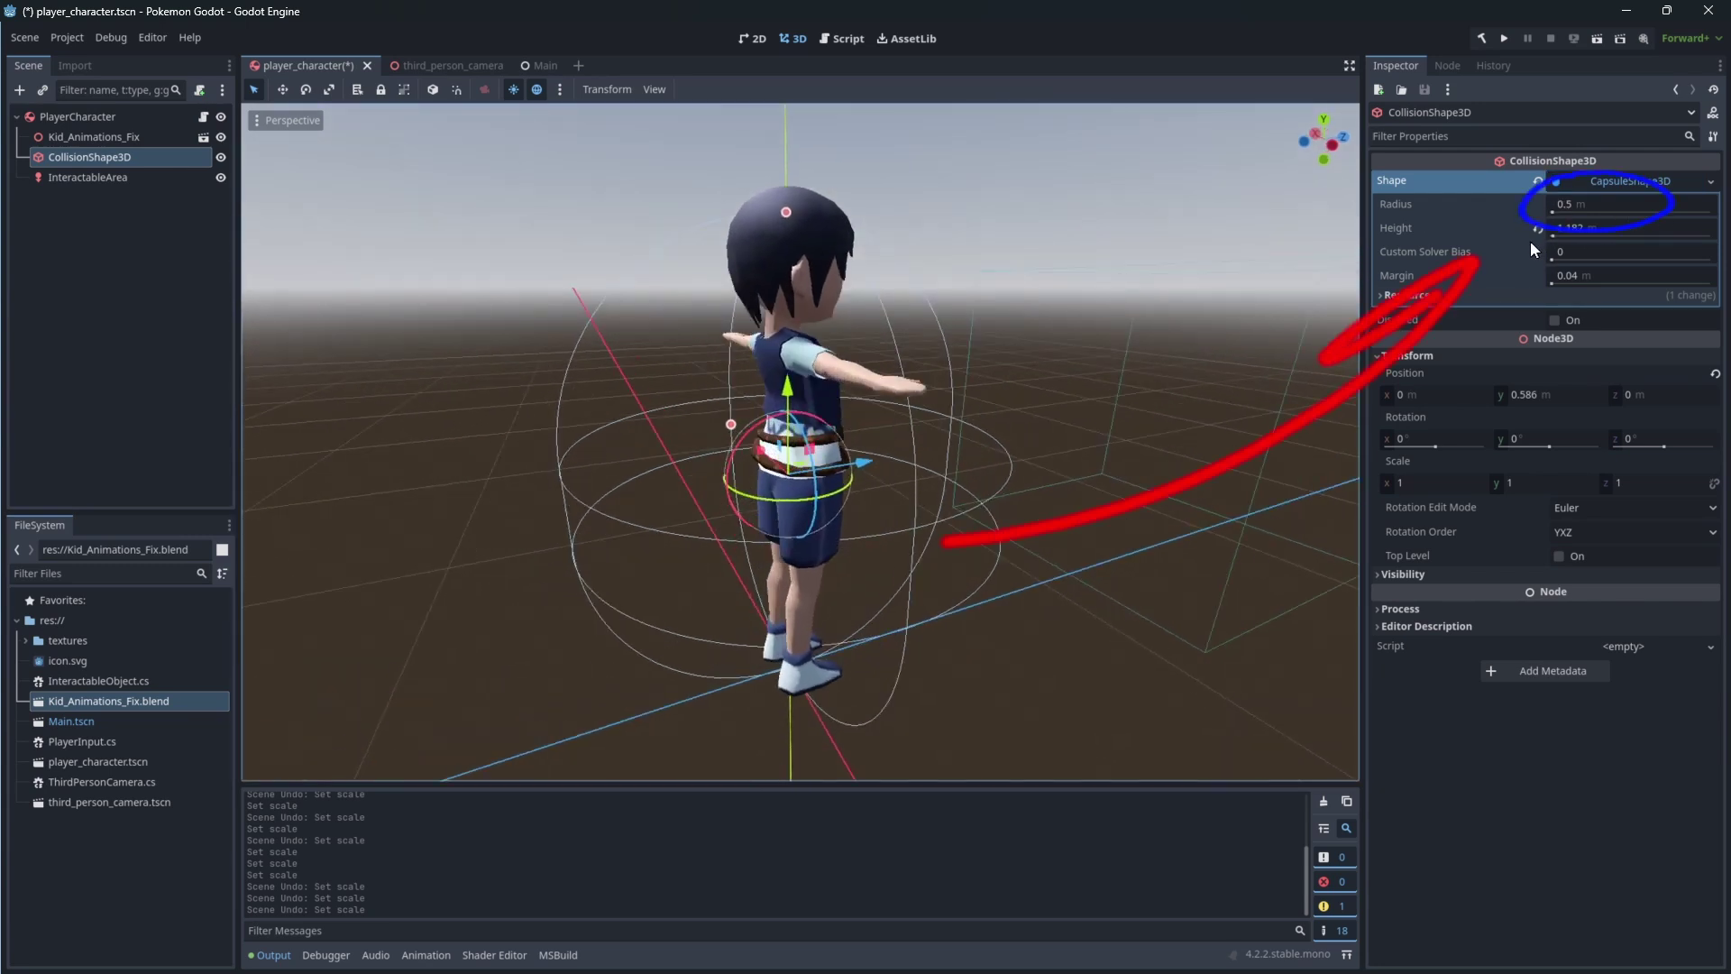
click(1554, 213)
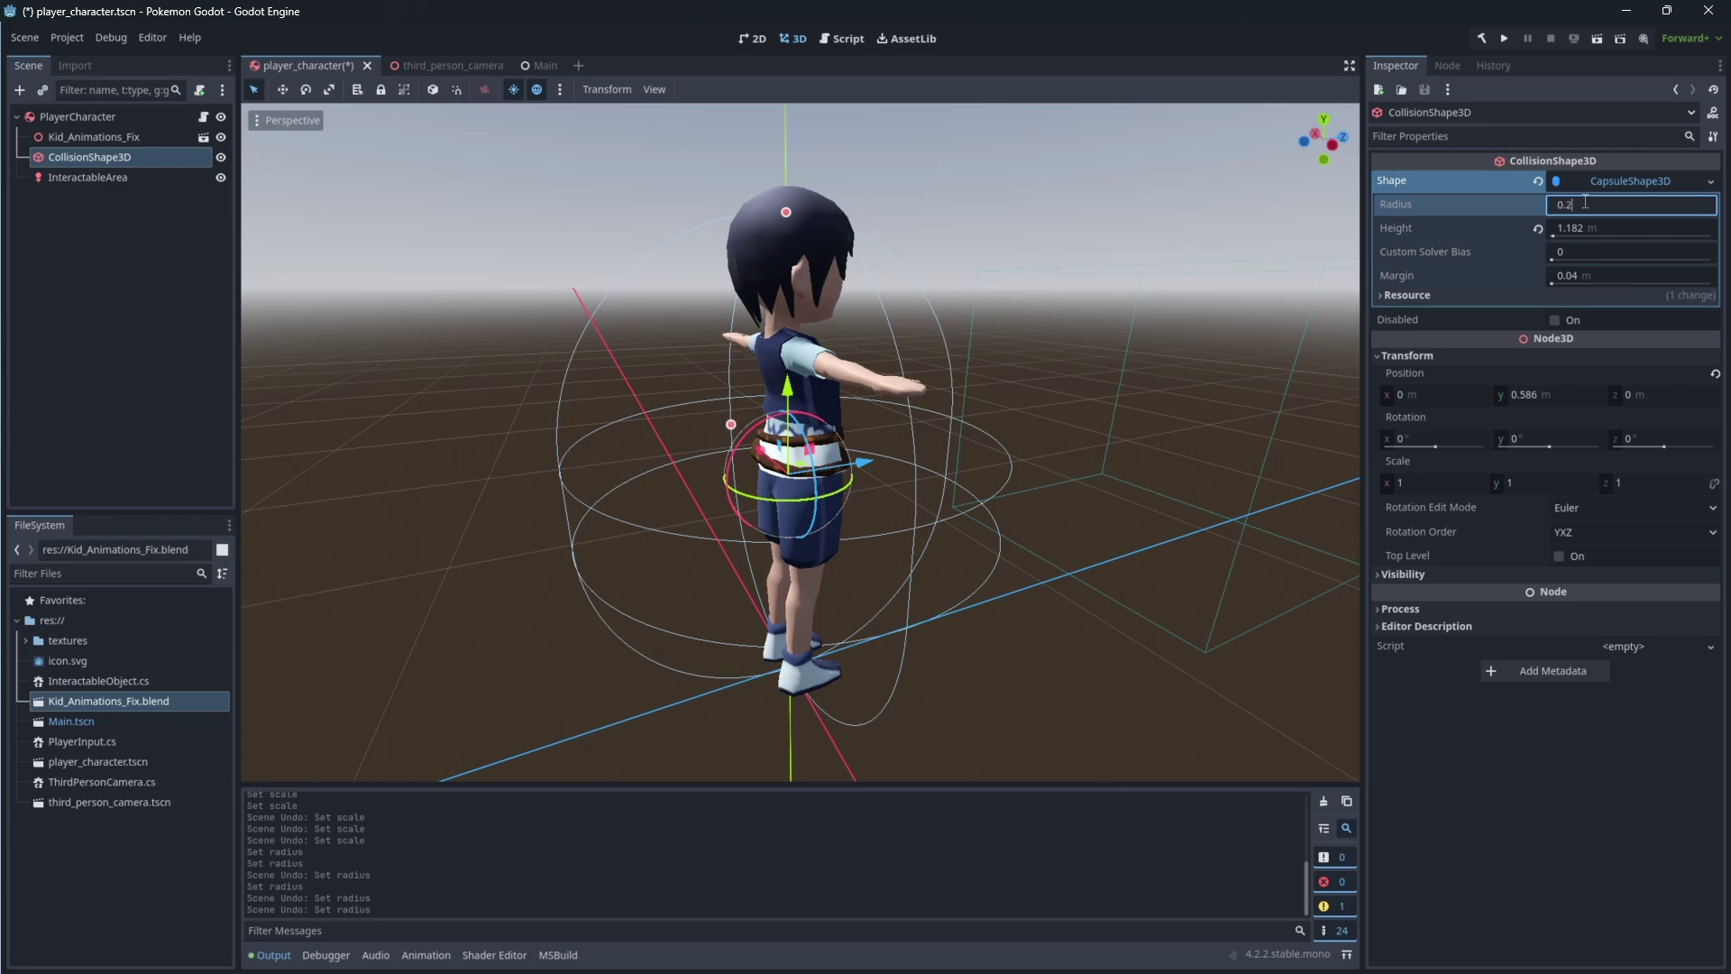
key(Return)
middle_drag(626, 191, 922, 261)
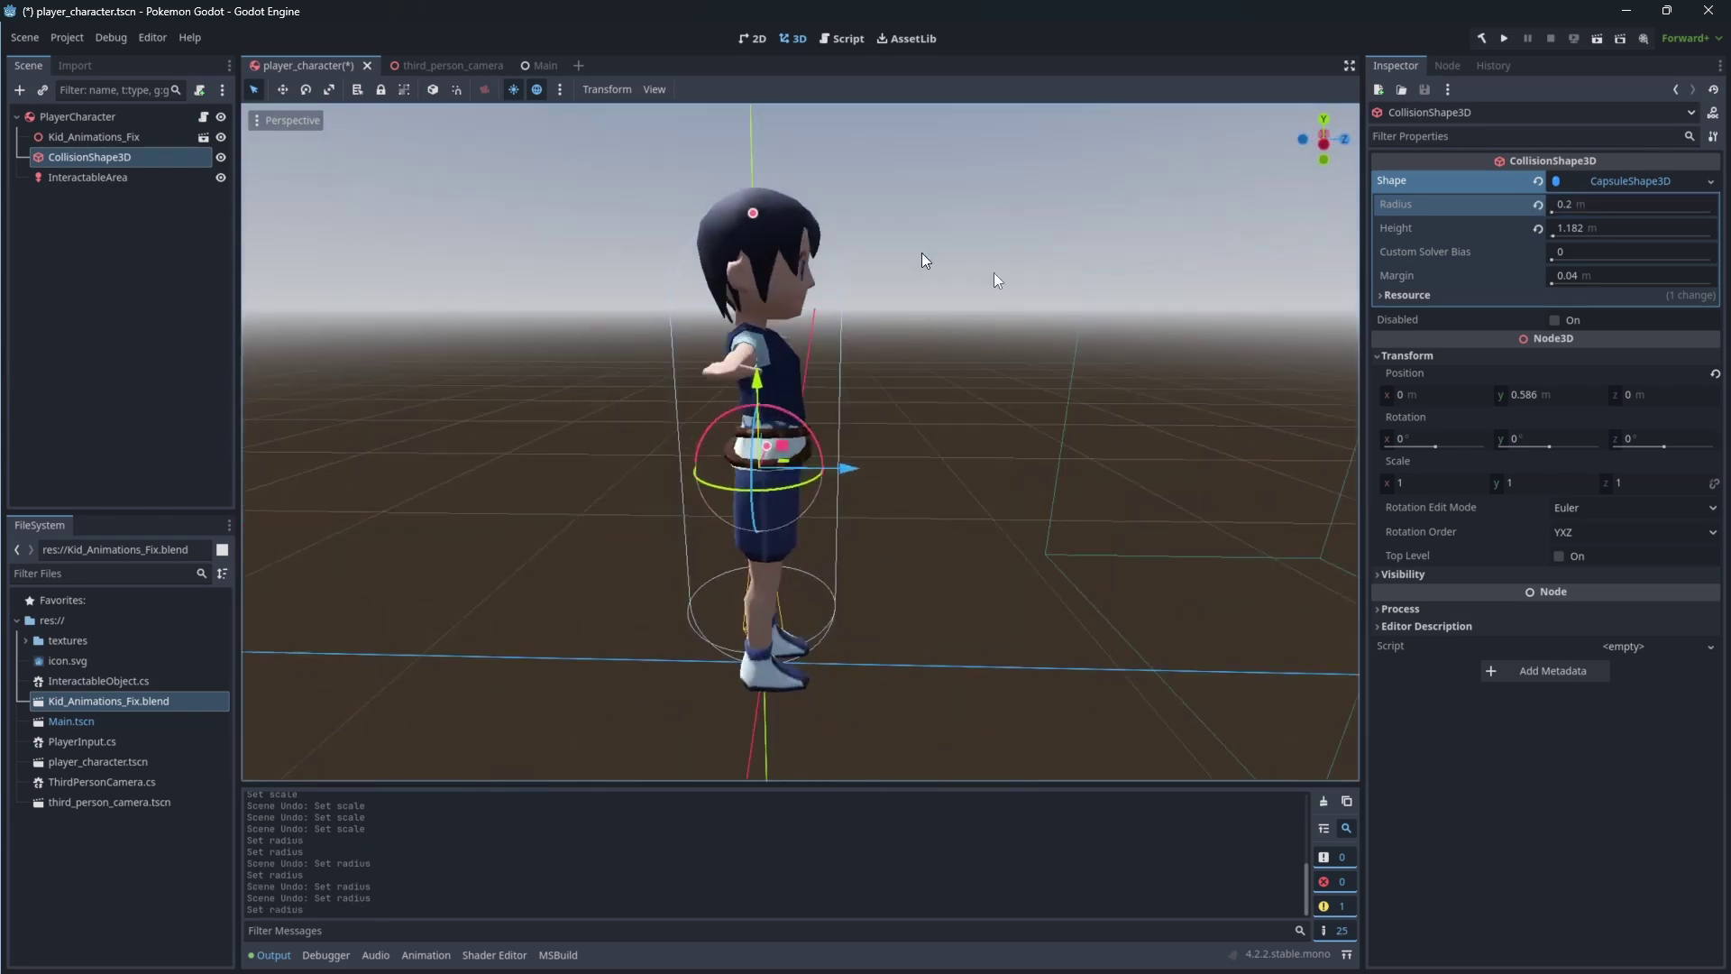
key(ctrl+s)
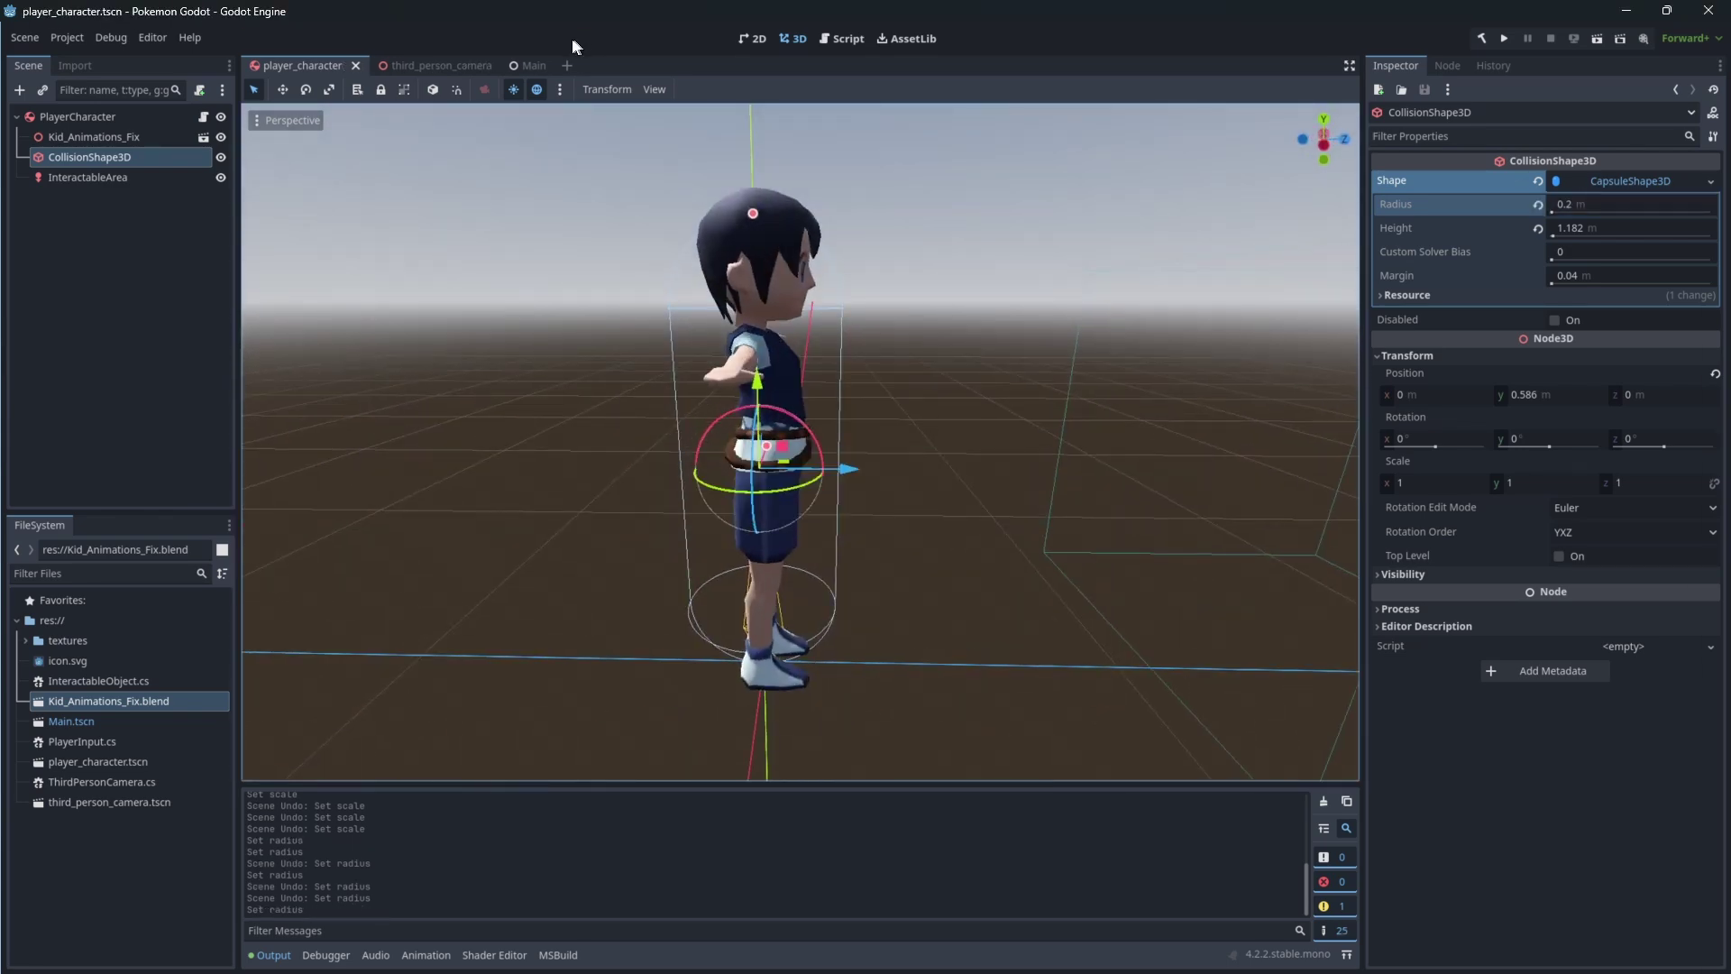
- Run the project from the Main scene, walk the character around to test it, and close the game window
click(532, 67)
click(1504, 38)
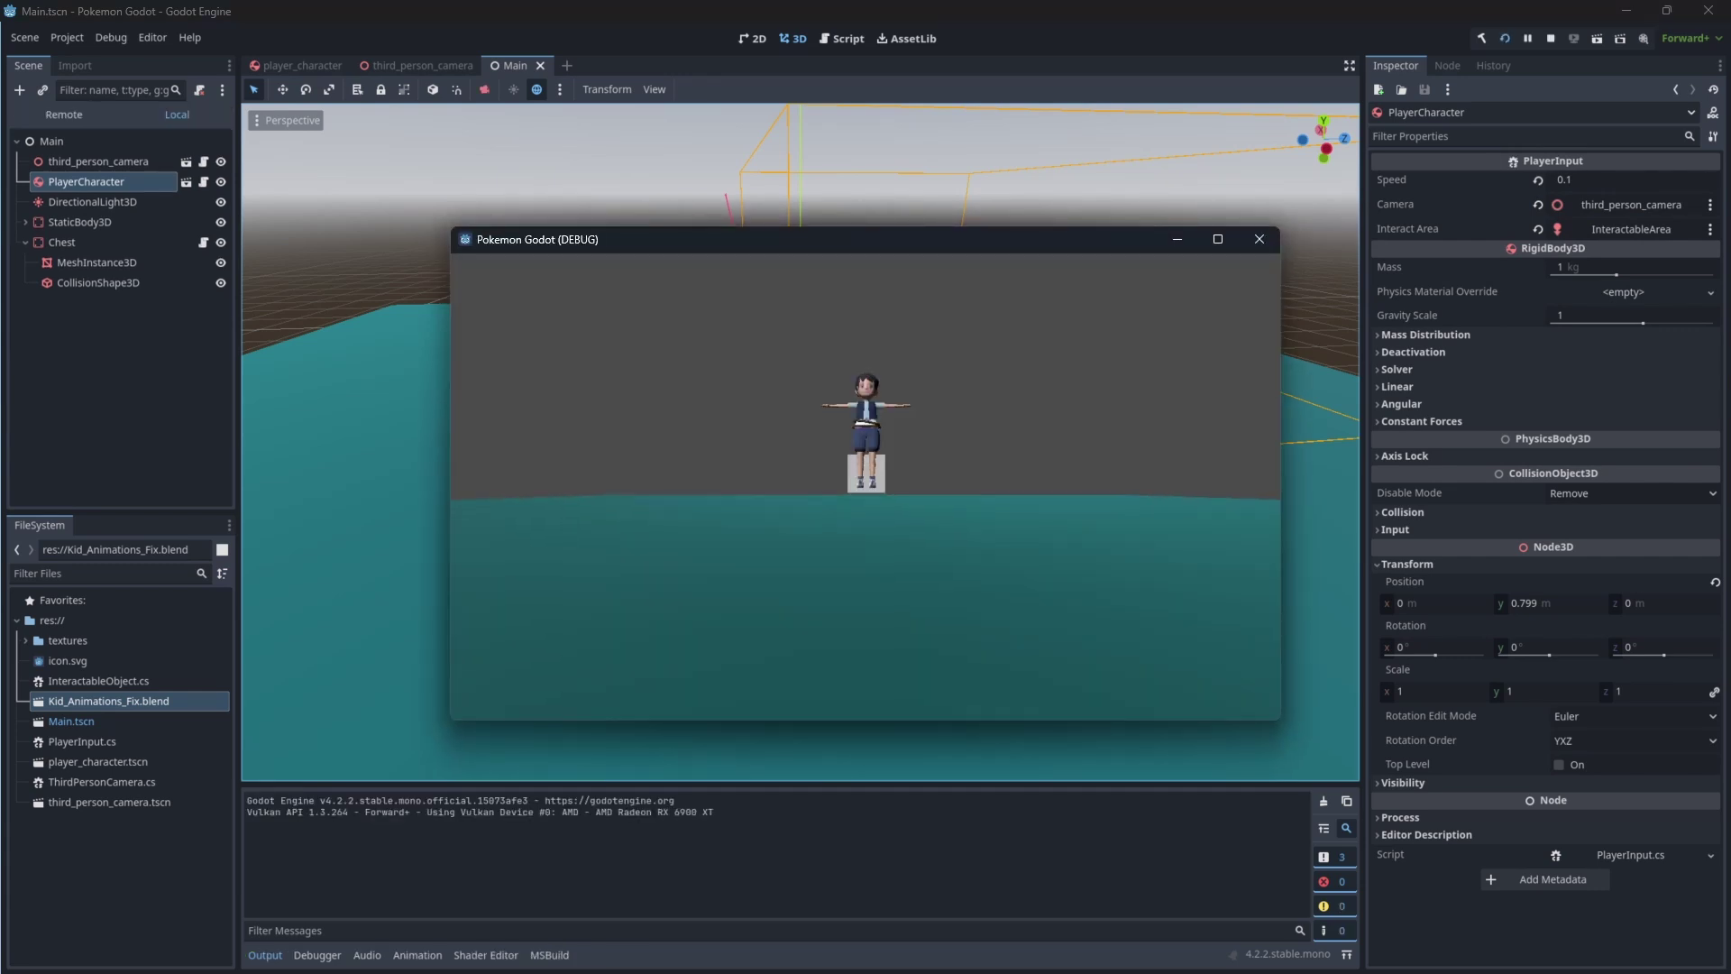
key(w)
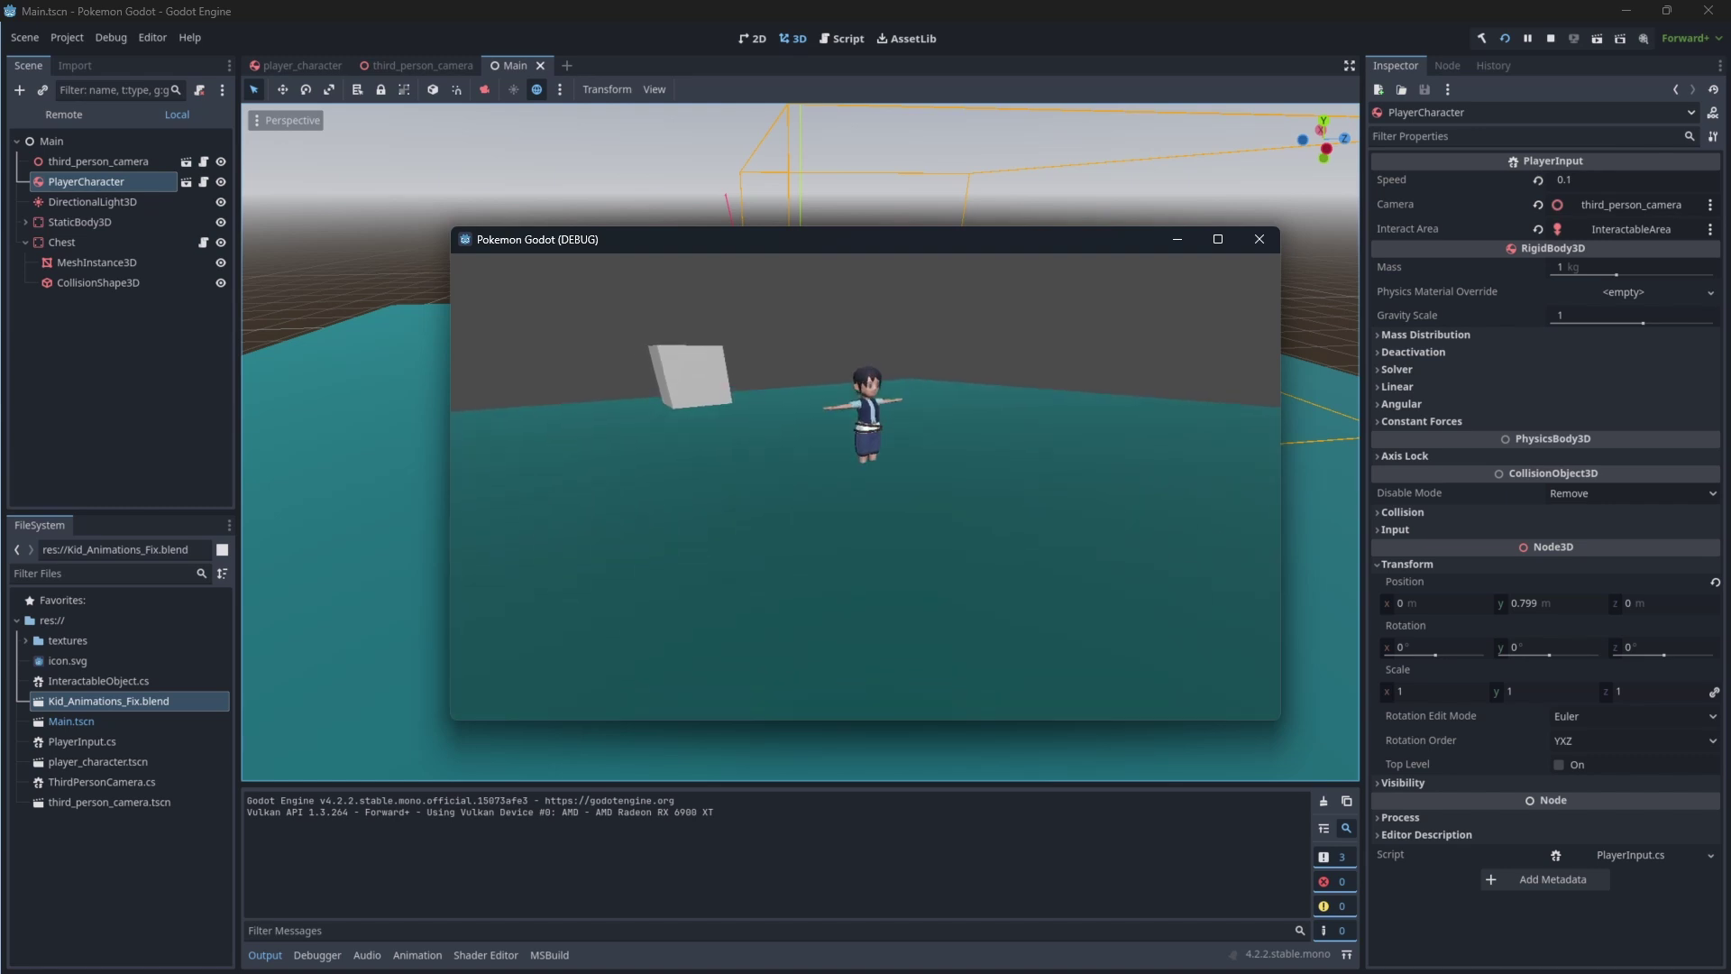
click(1259, 239)
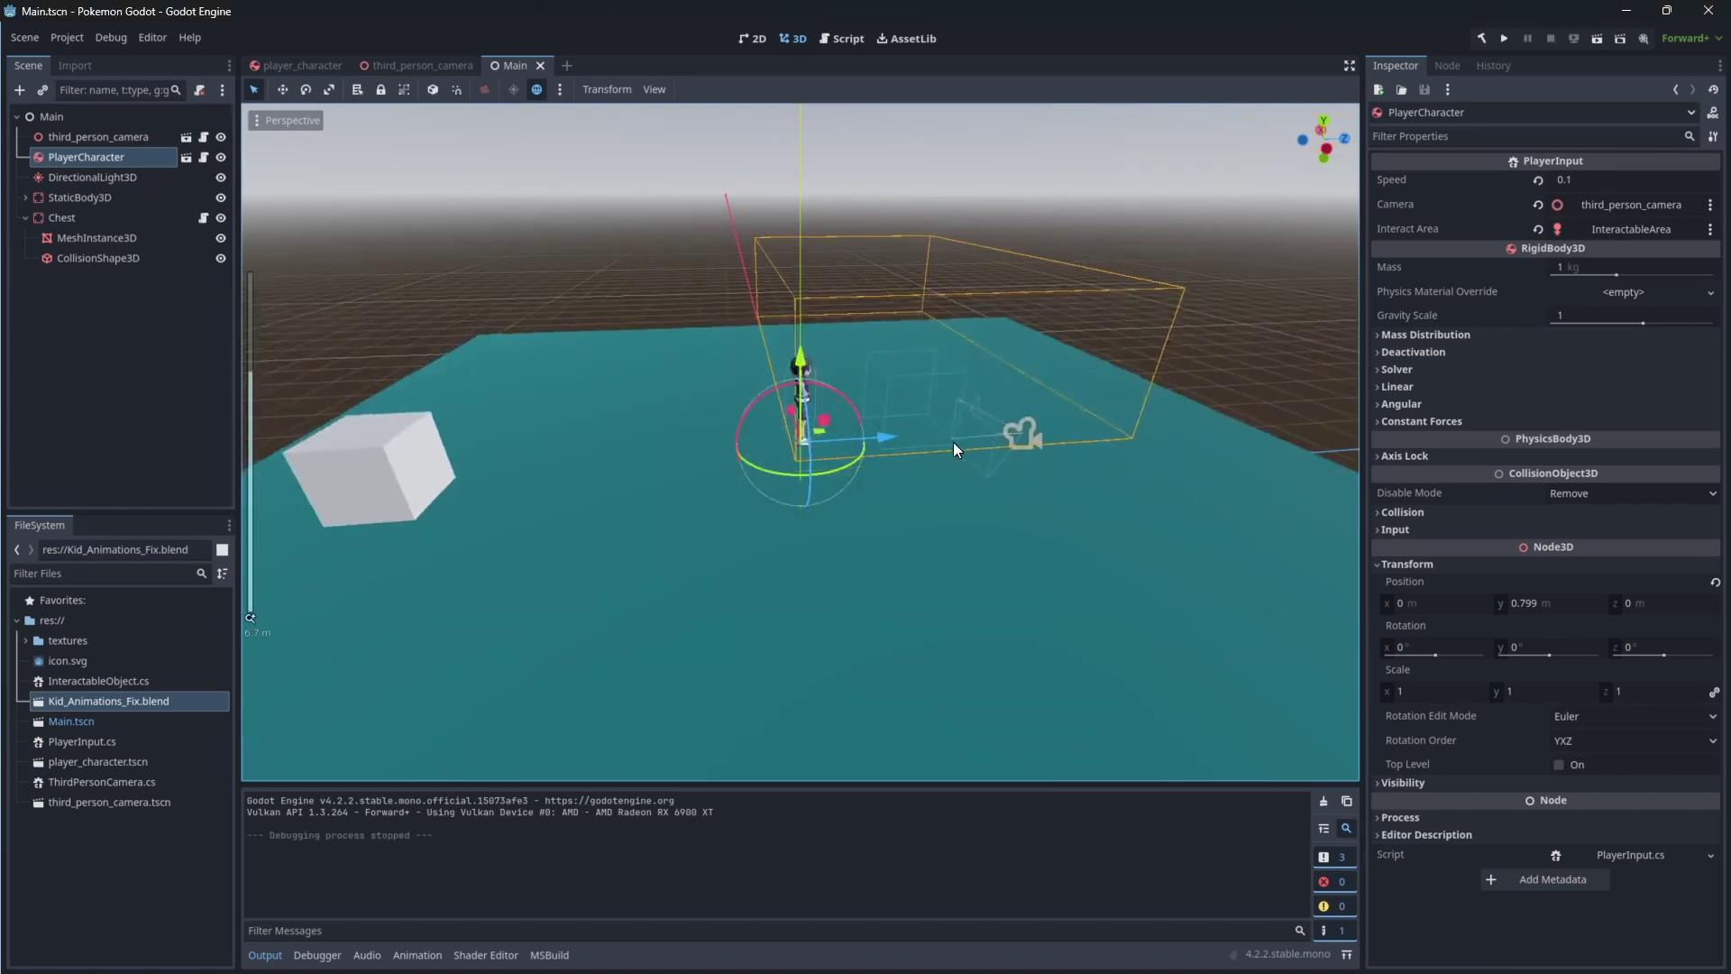
- Delete the CollisionShape3D and MeshInstance3D children of StaticBody3D in the Main scene
scroll(846, 512, down, 3)
middle_drag(846, 512, 710, 482)
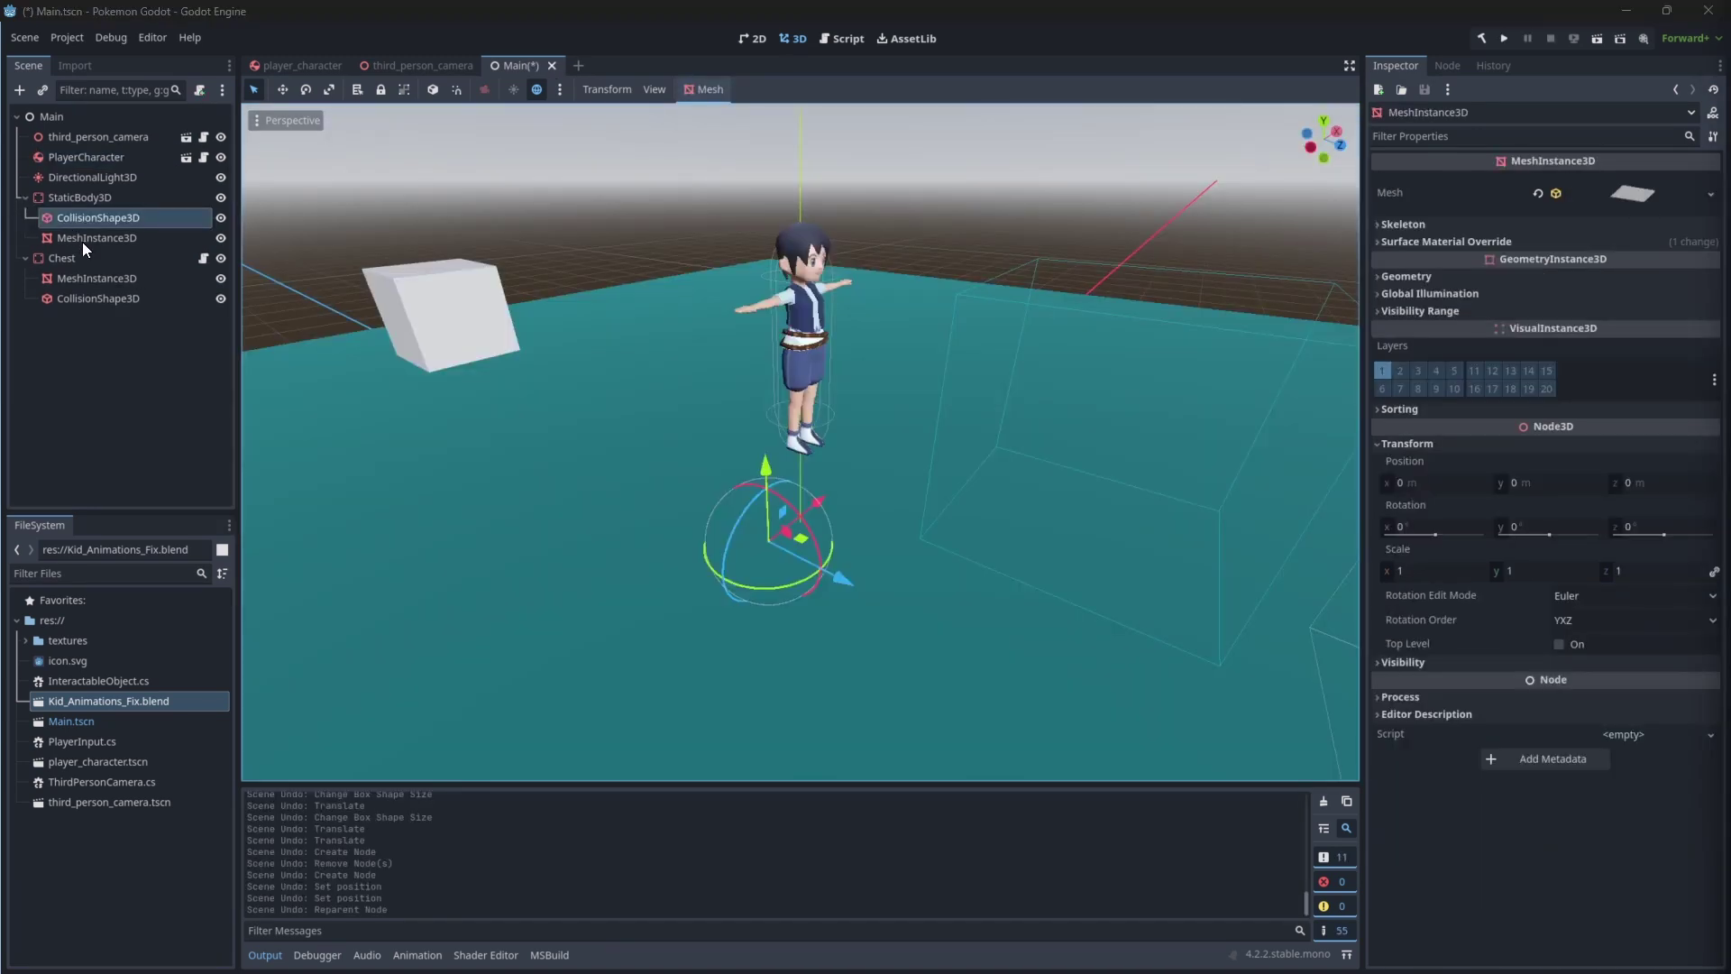
shift+click(83, 238)
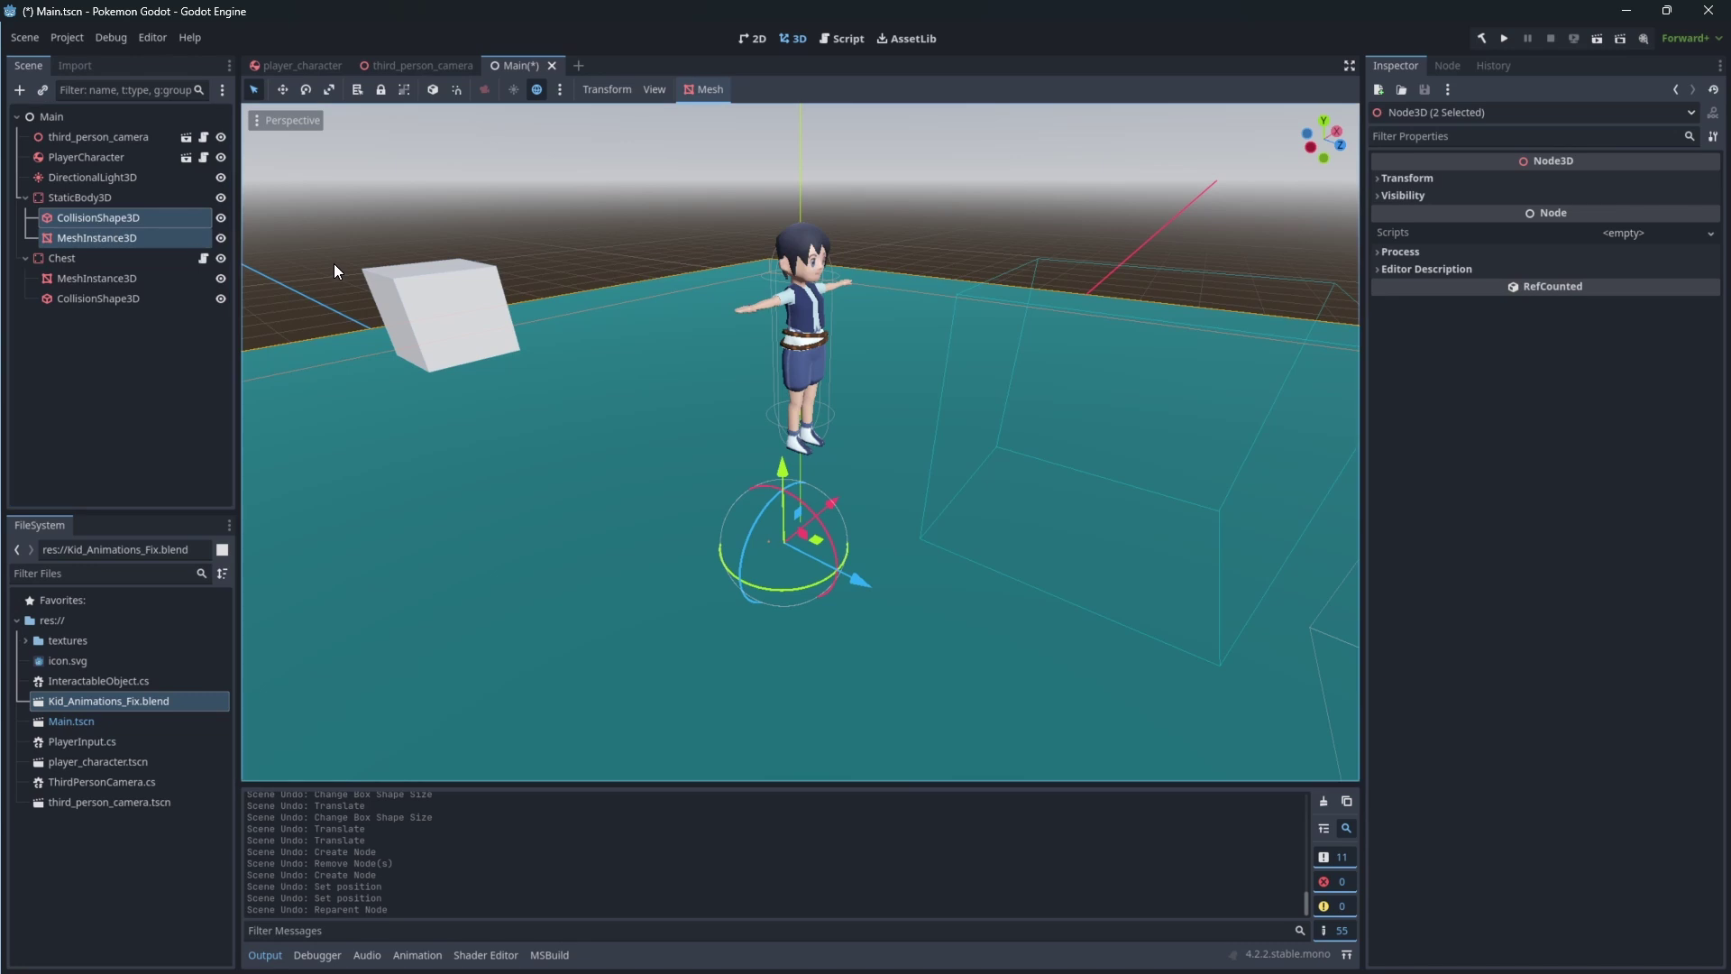
key(Delete)
- Add a CSGBox3D node as a child of StaticBody3D
click(81, 197)
right_click(85, 198)
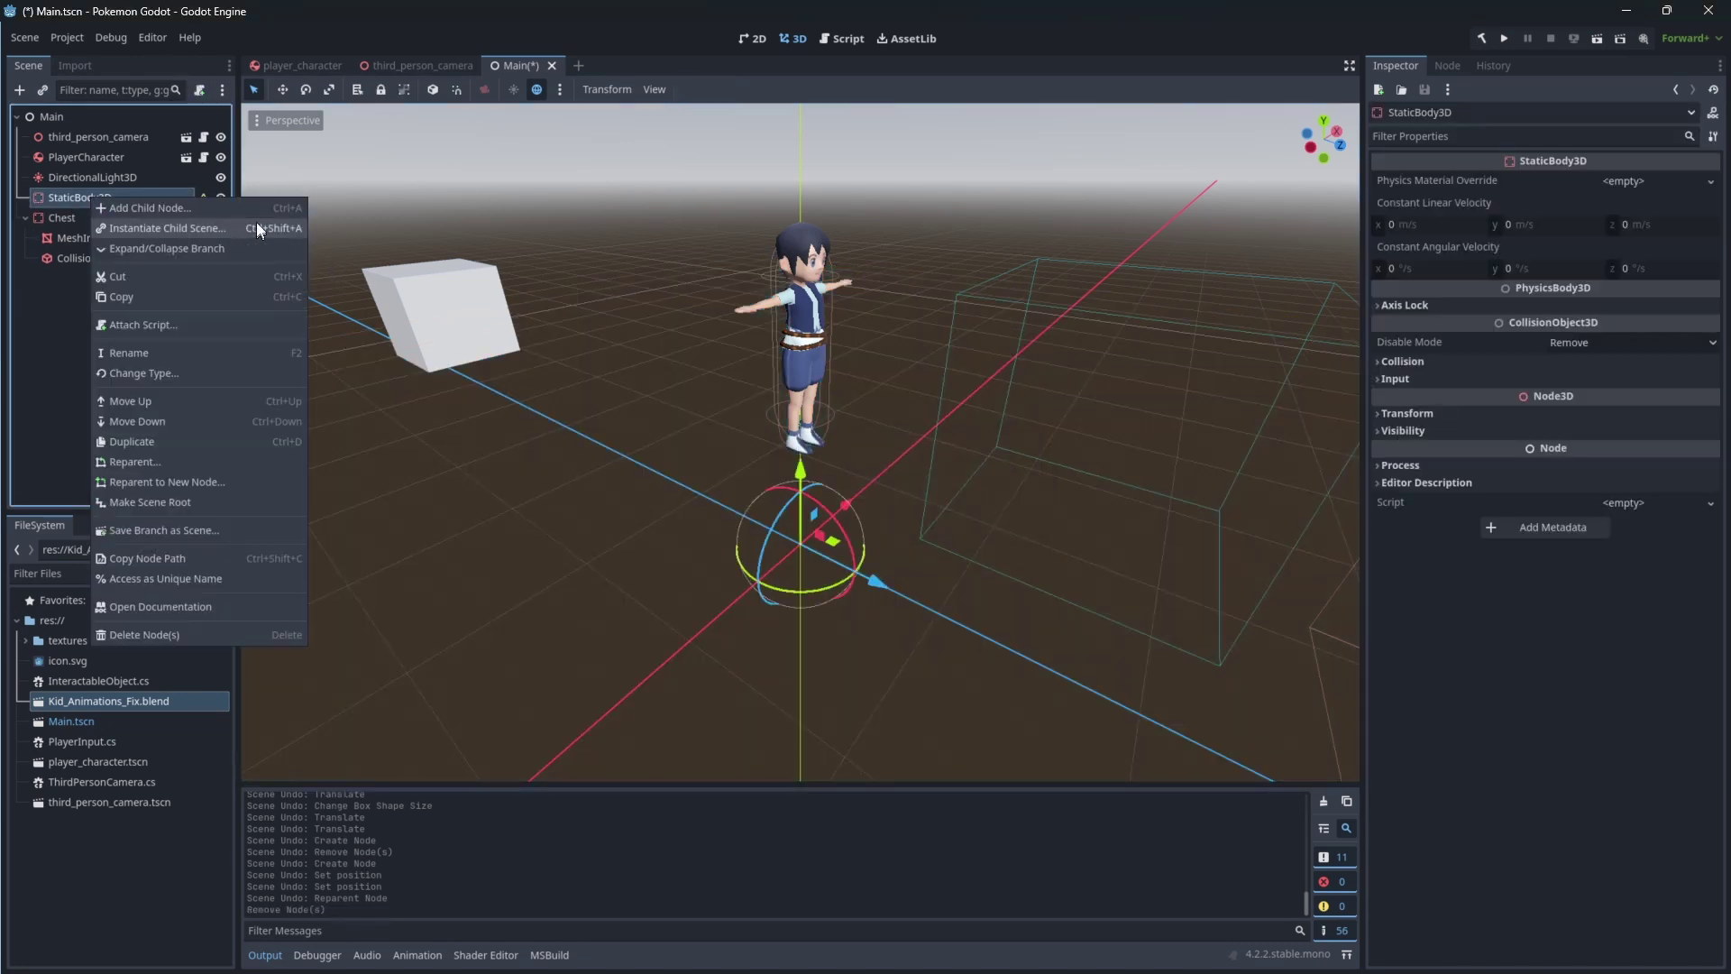
click(257, 222)
text(CSG)
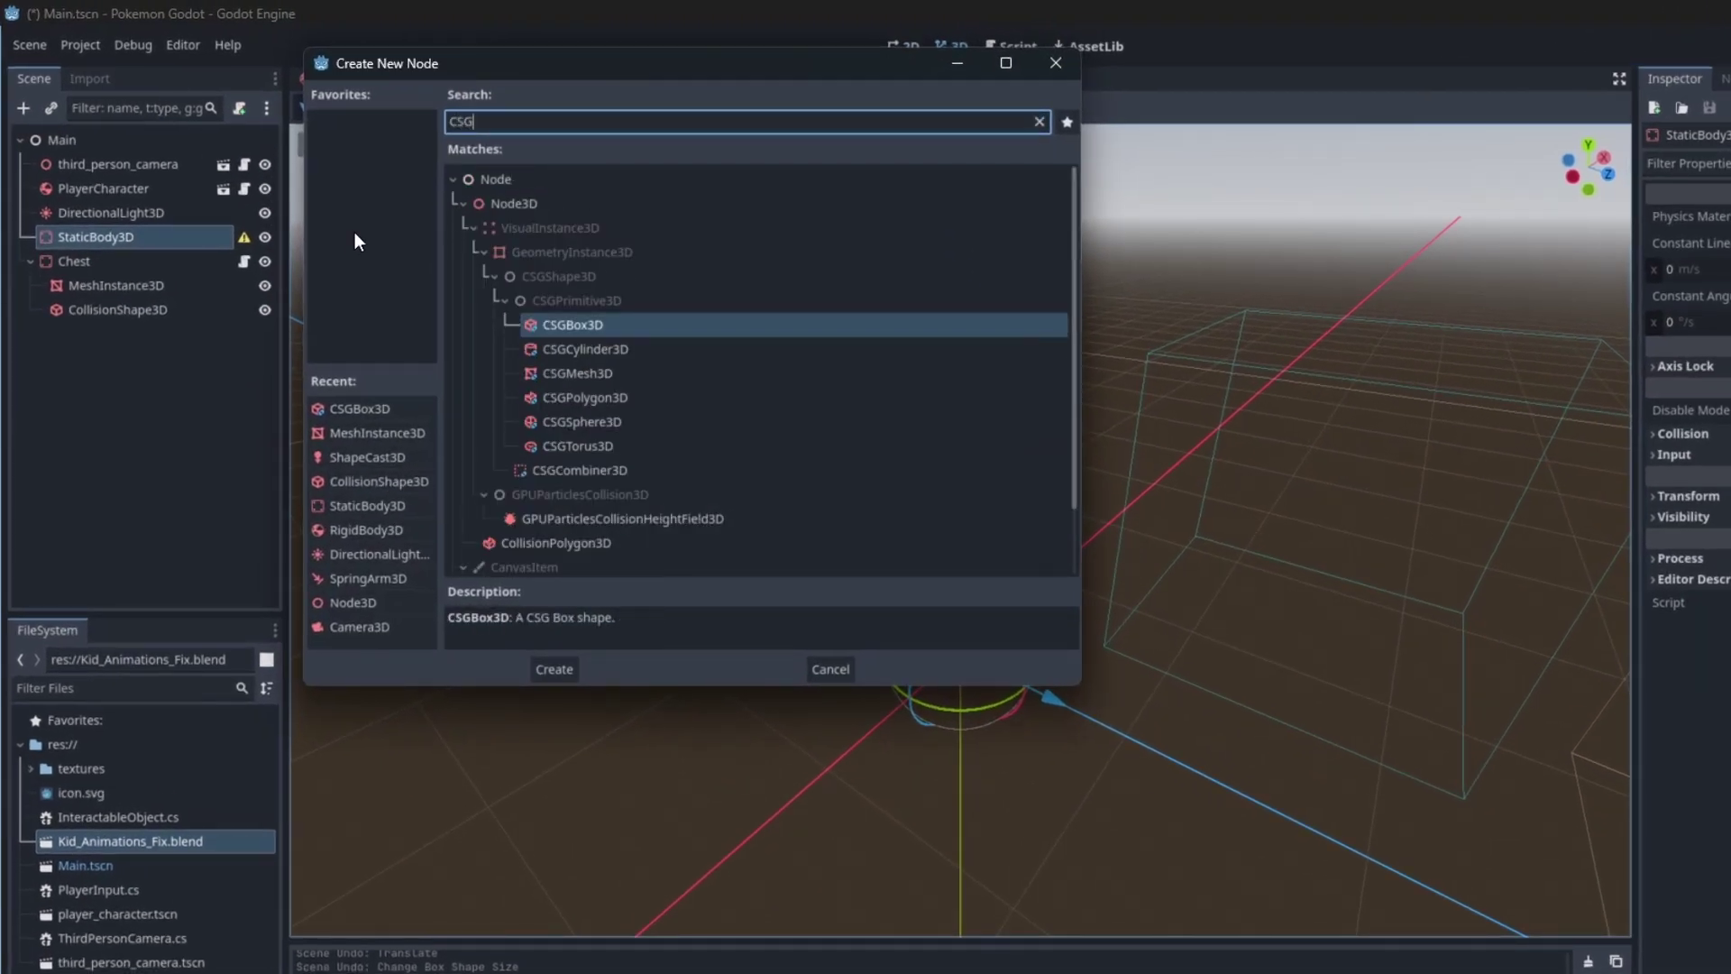
click(565, 324)
click(545, 667)
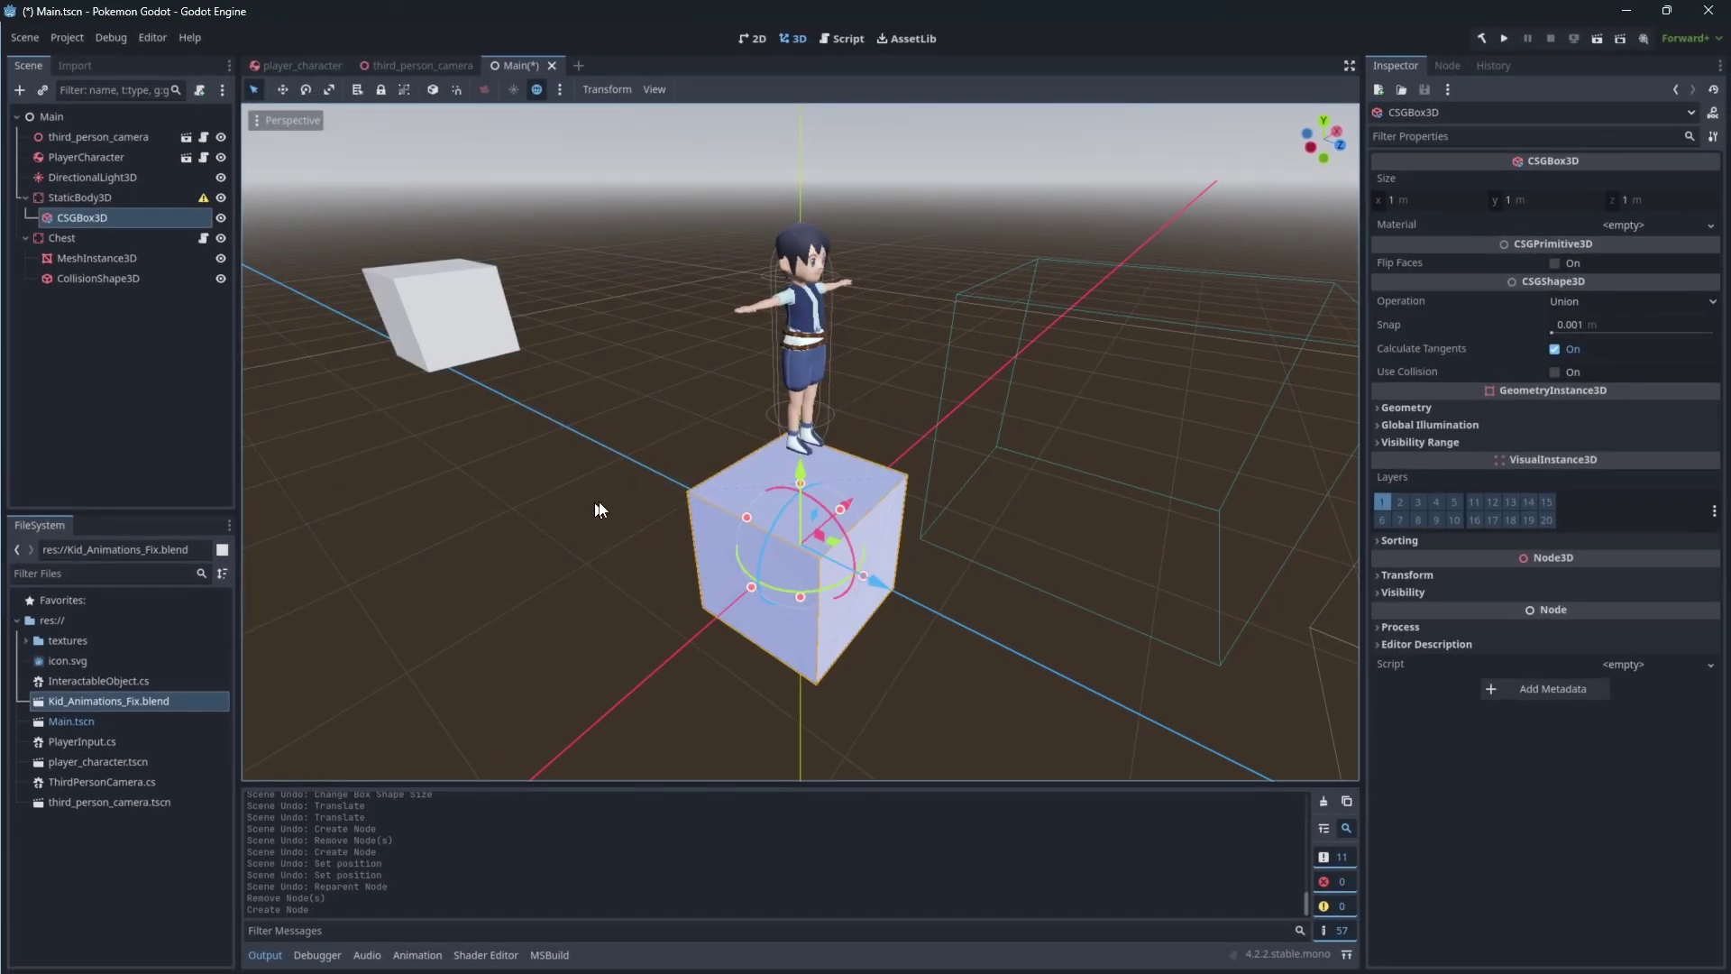
- Stretch the CSGBox3D on both sides into a floor about 14.4 m in X by 14 m in Z beneath the character
scroll(706, 502, up, 4)
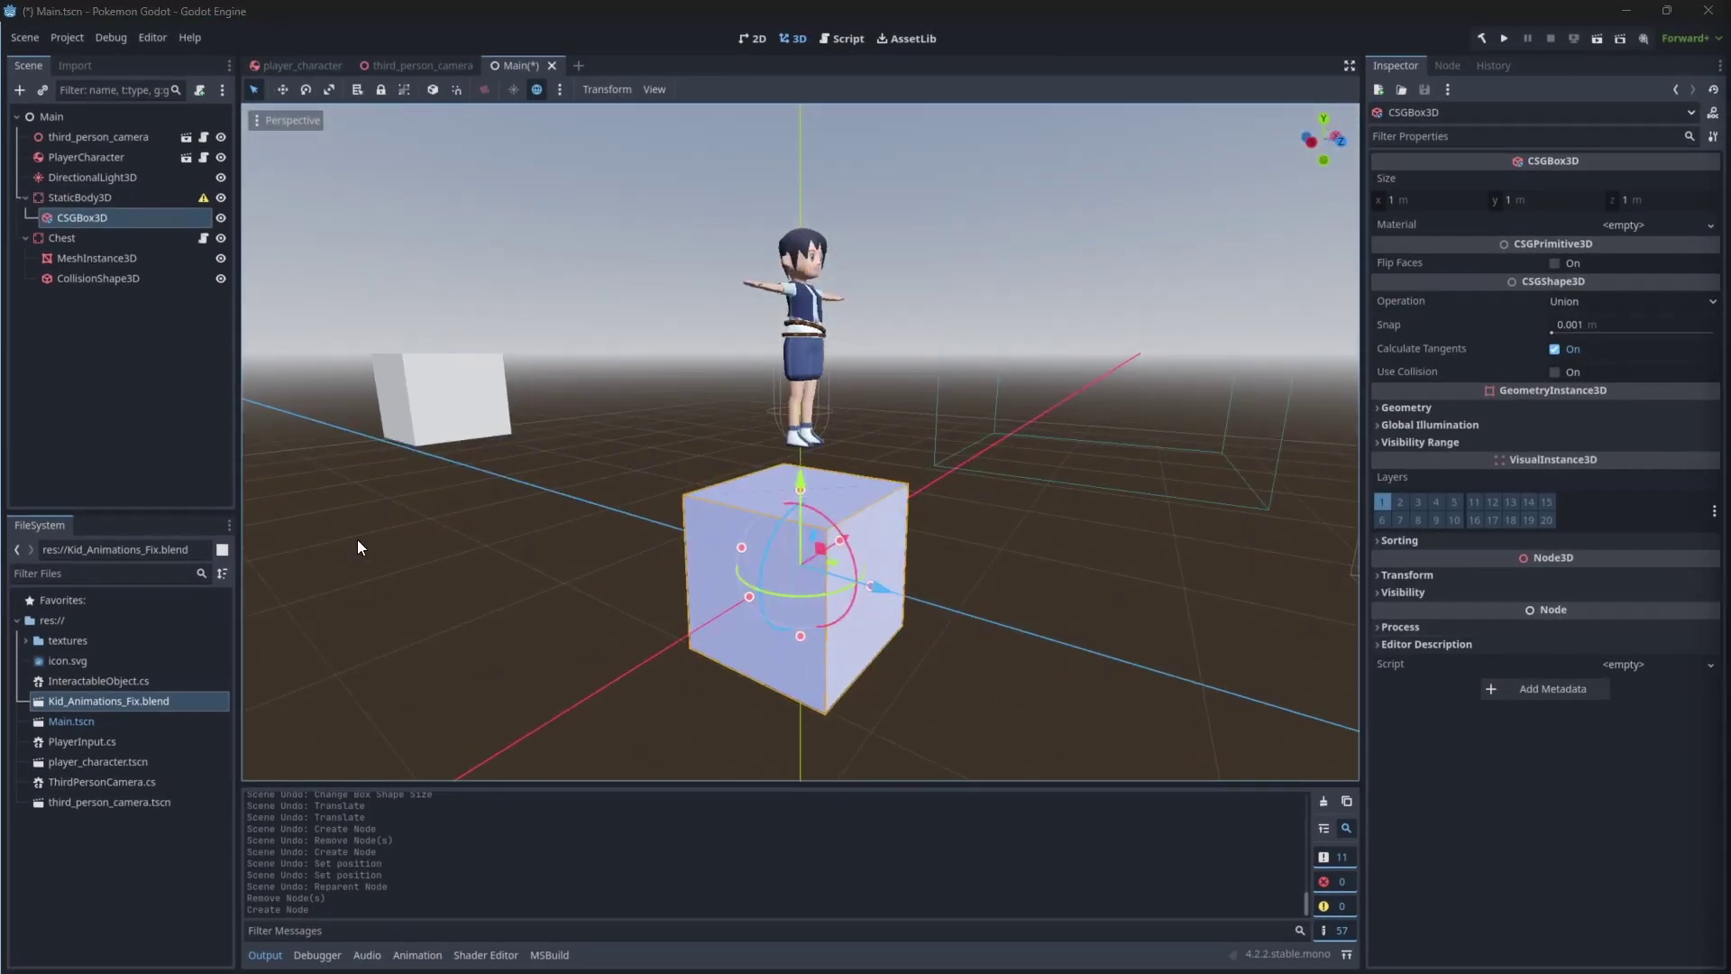
middle_drag(793, 505, 909, 525)
scroll(906, 525, down, 8)
drag(746, 499, 283, 501)
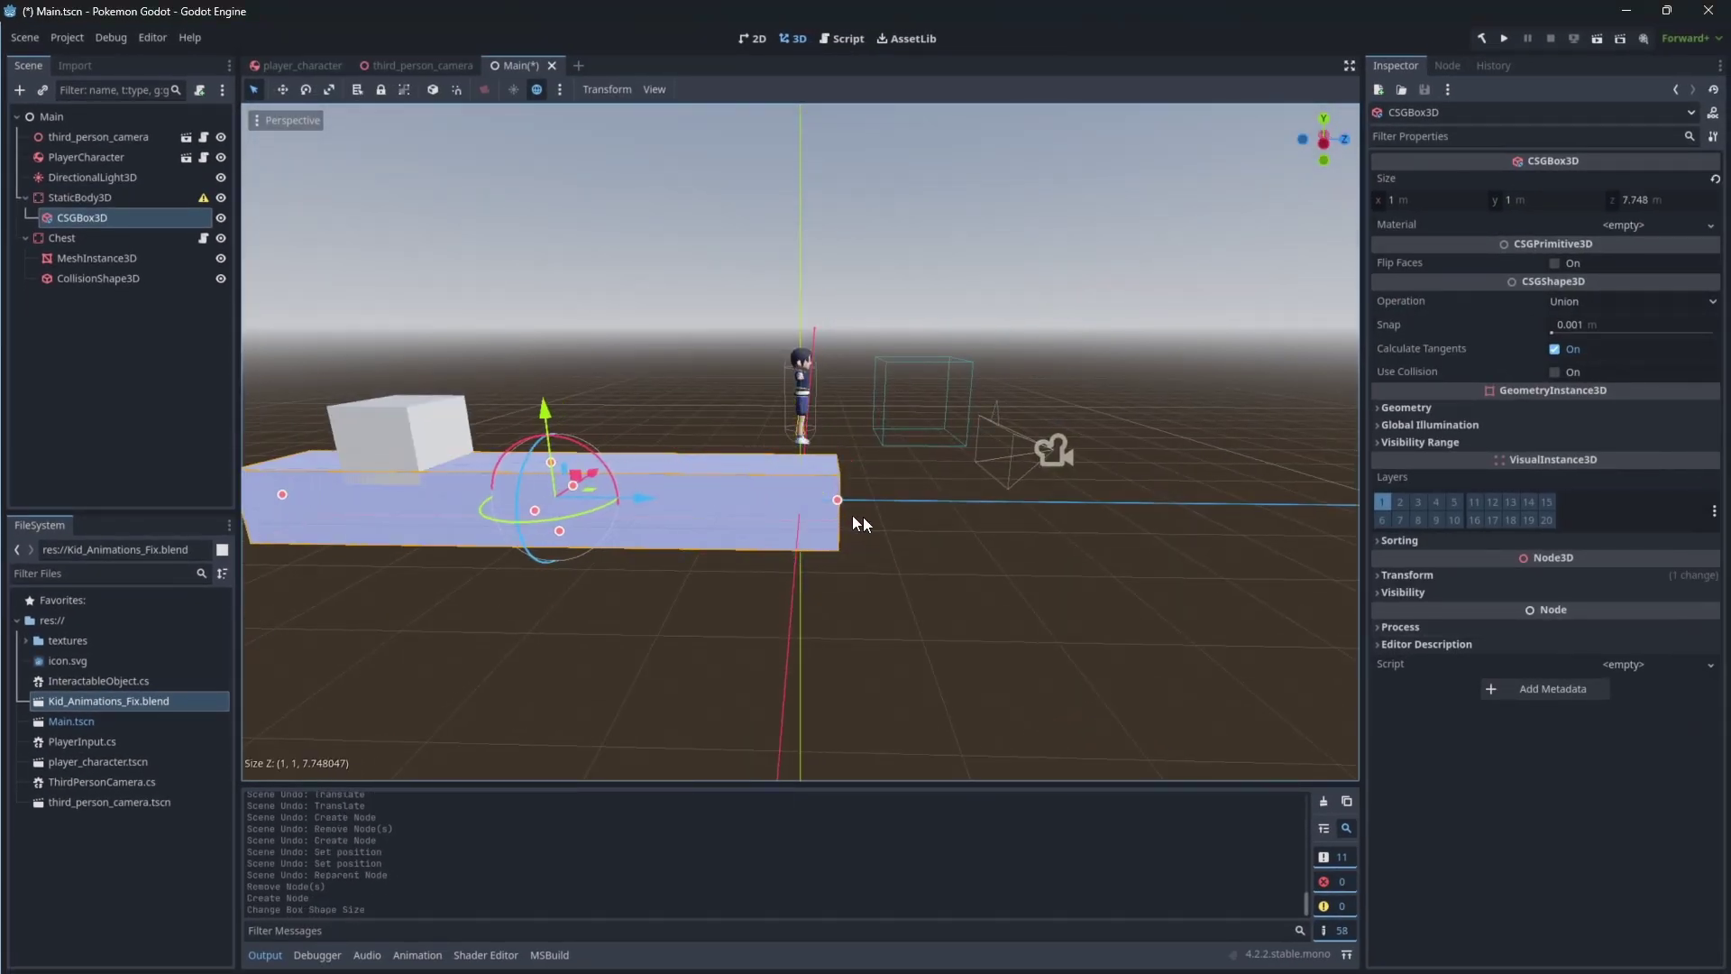
drag(863, 523, 1295, 487)
middle_drag(1295, 487, 896, 545)
drag(896, 544, 1300, 479)
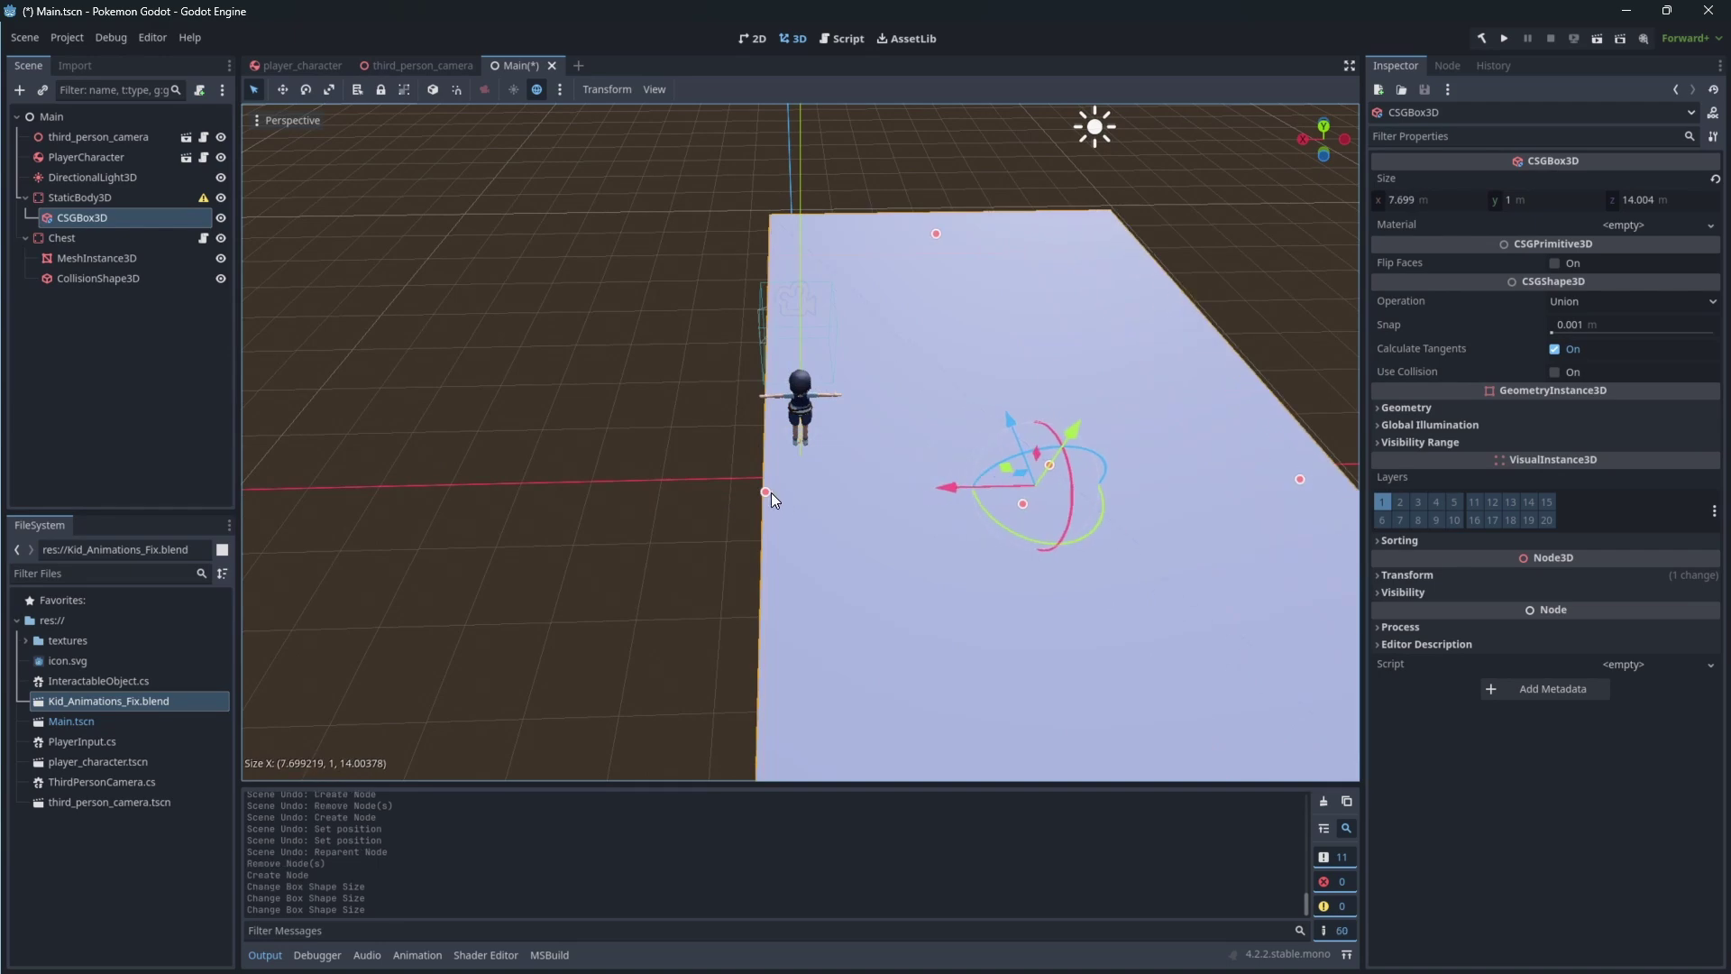
drag(771, 492, 317, 491)
middle_drag(316, 492, 782, 474)
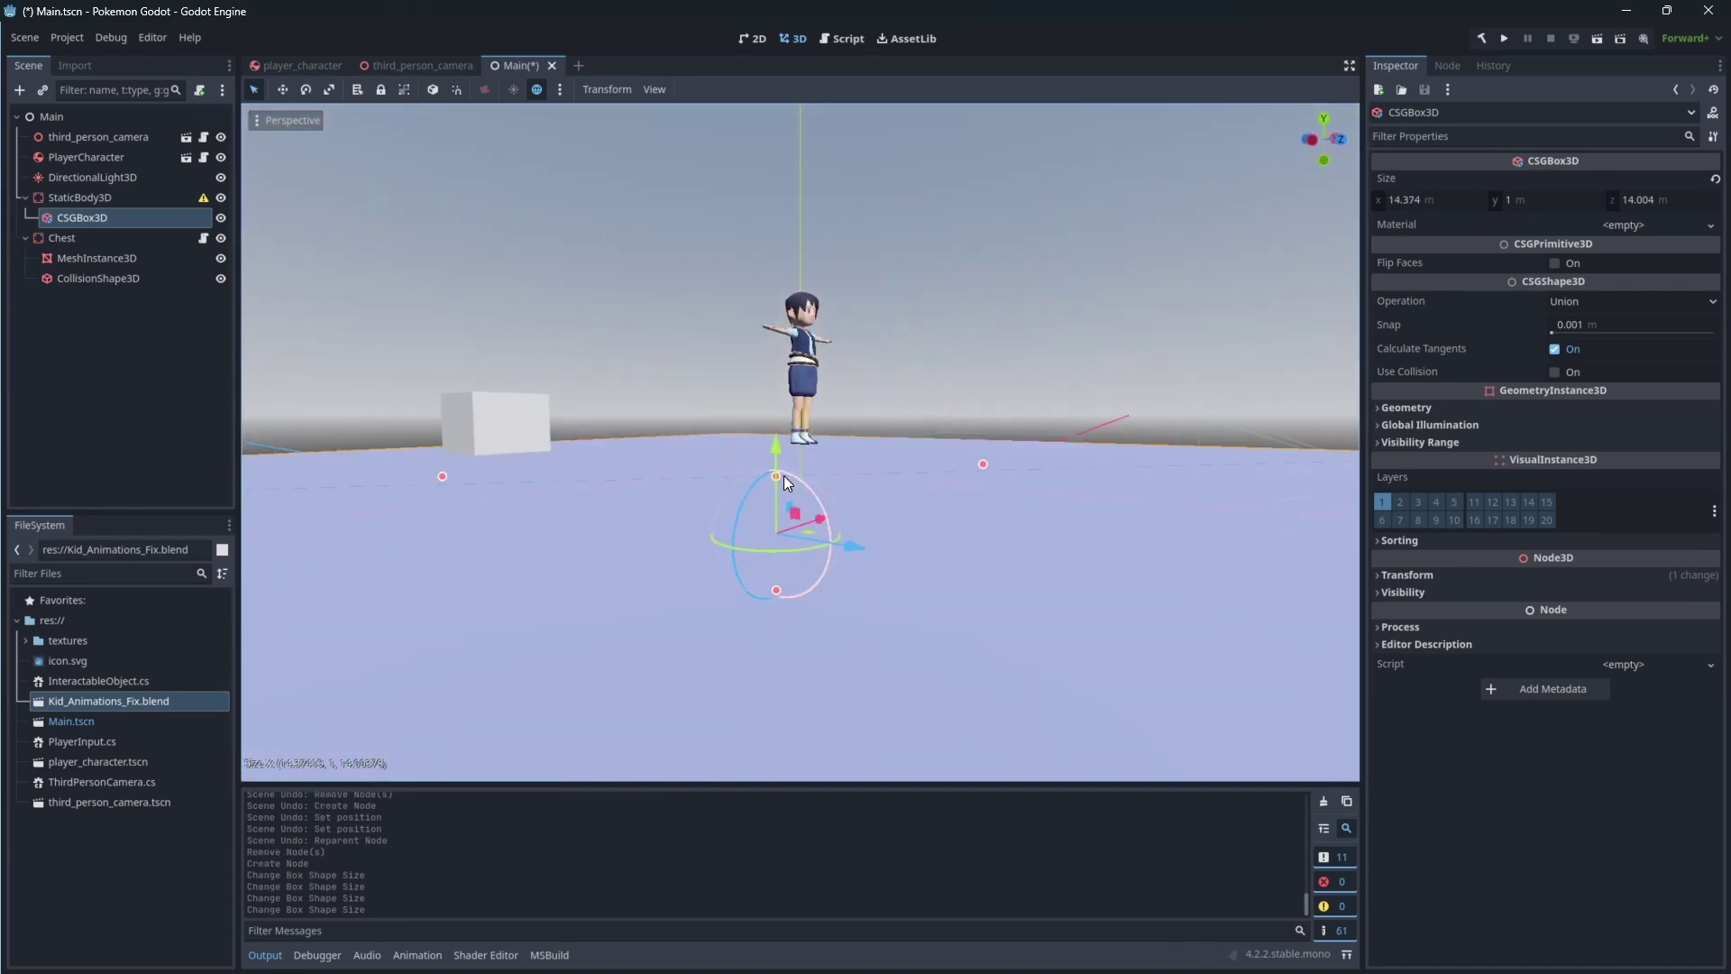
- Thin the CSGBox3D floor to about 0.83 m in height and test-run the project
drag(783, 476, 779, 494)
middle_drag(779, 494, 704, 476)
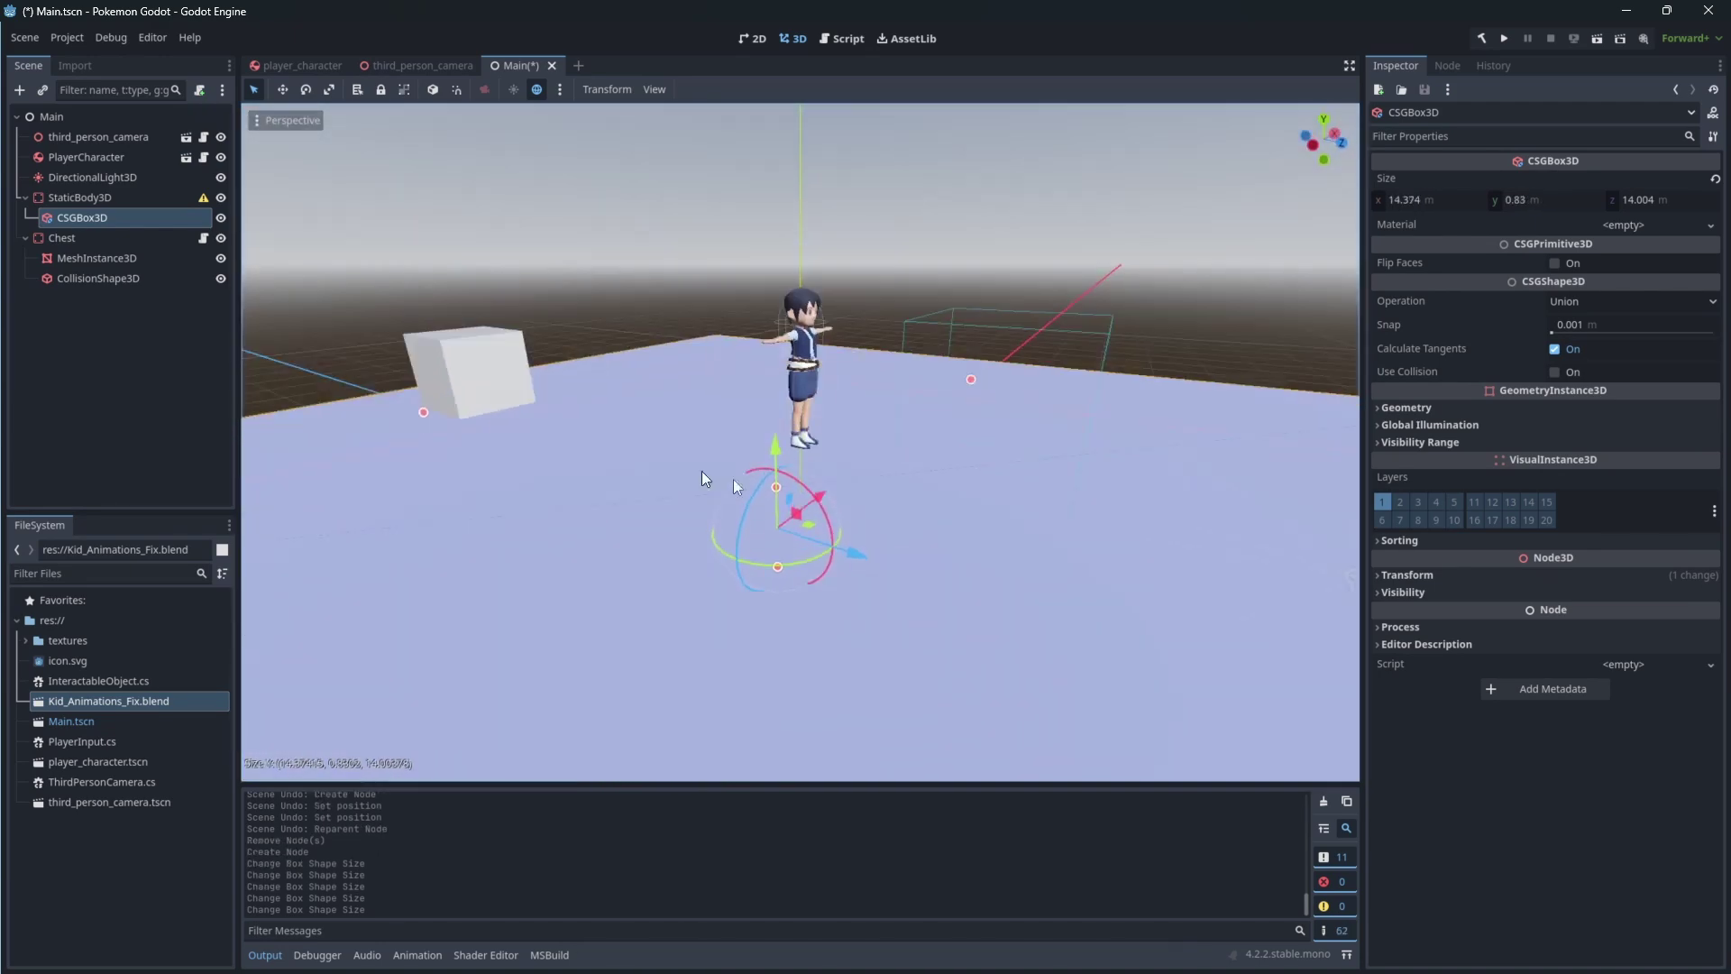
key(F5)
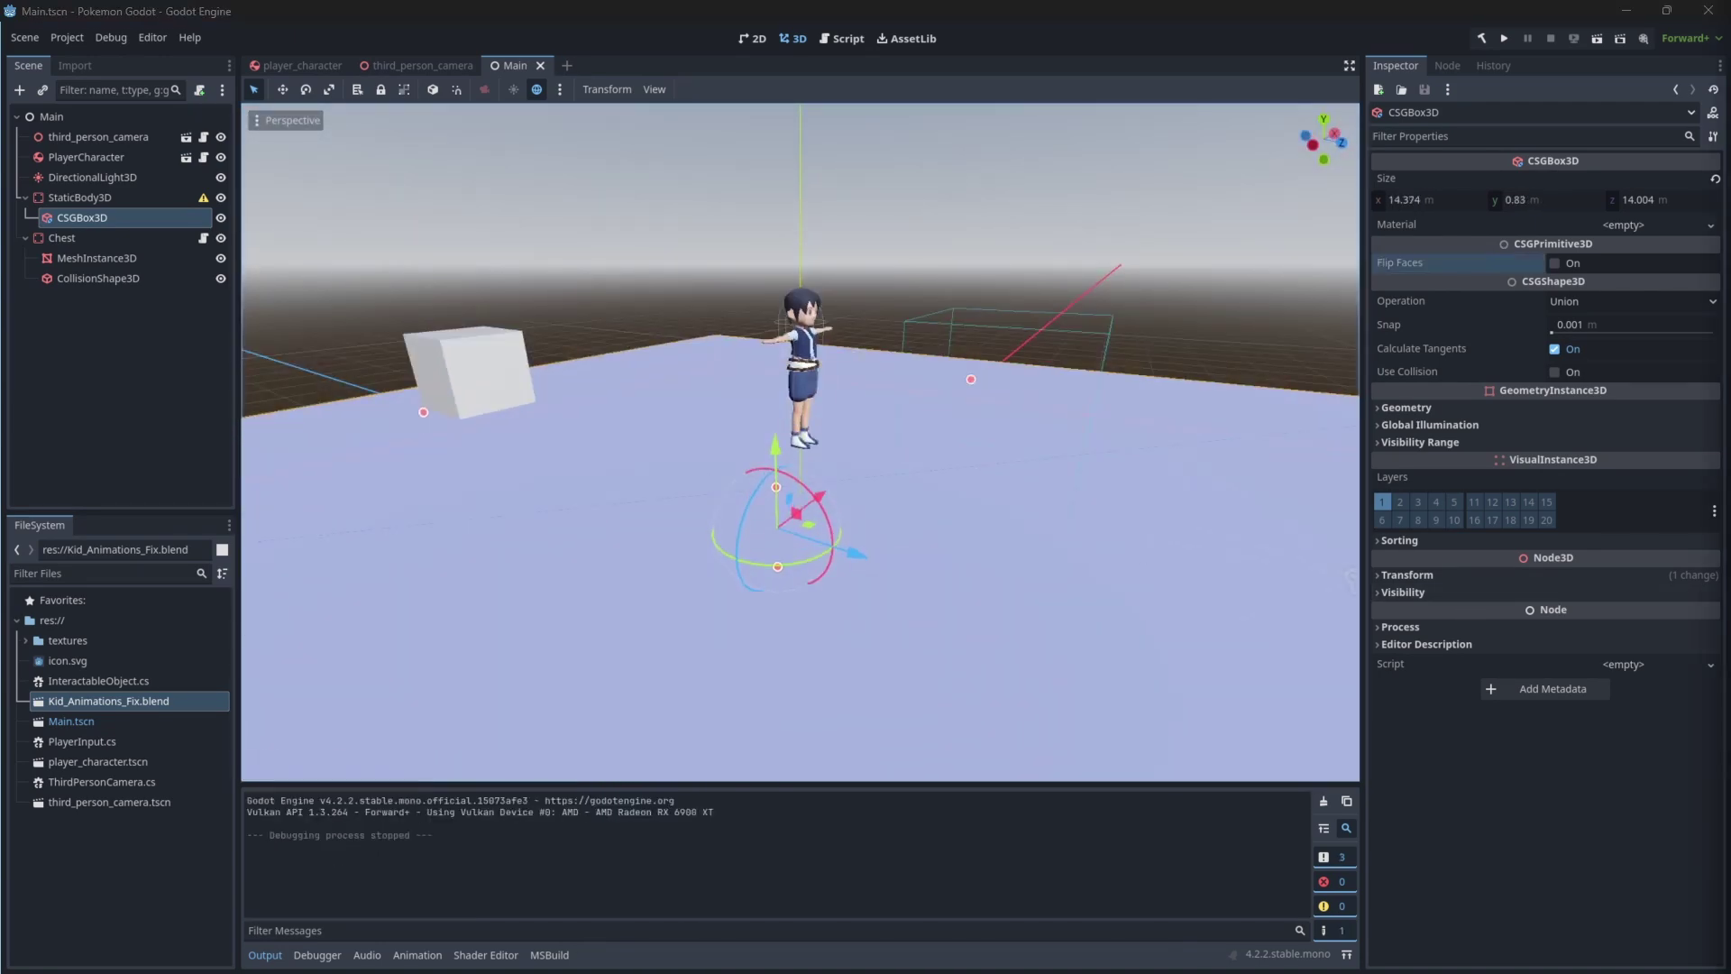
- Turn on Use Collision for the CSGBox3D, run the project to test the floor, and close the game window
click(1553, 371)
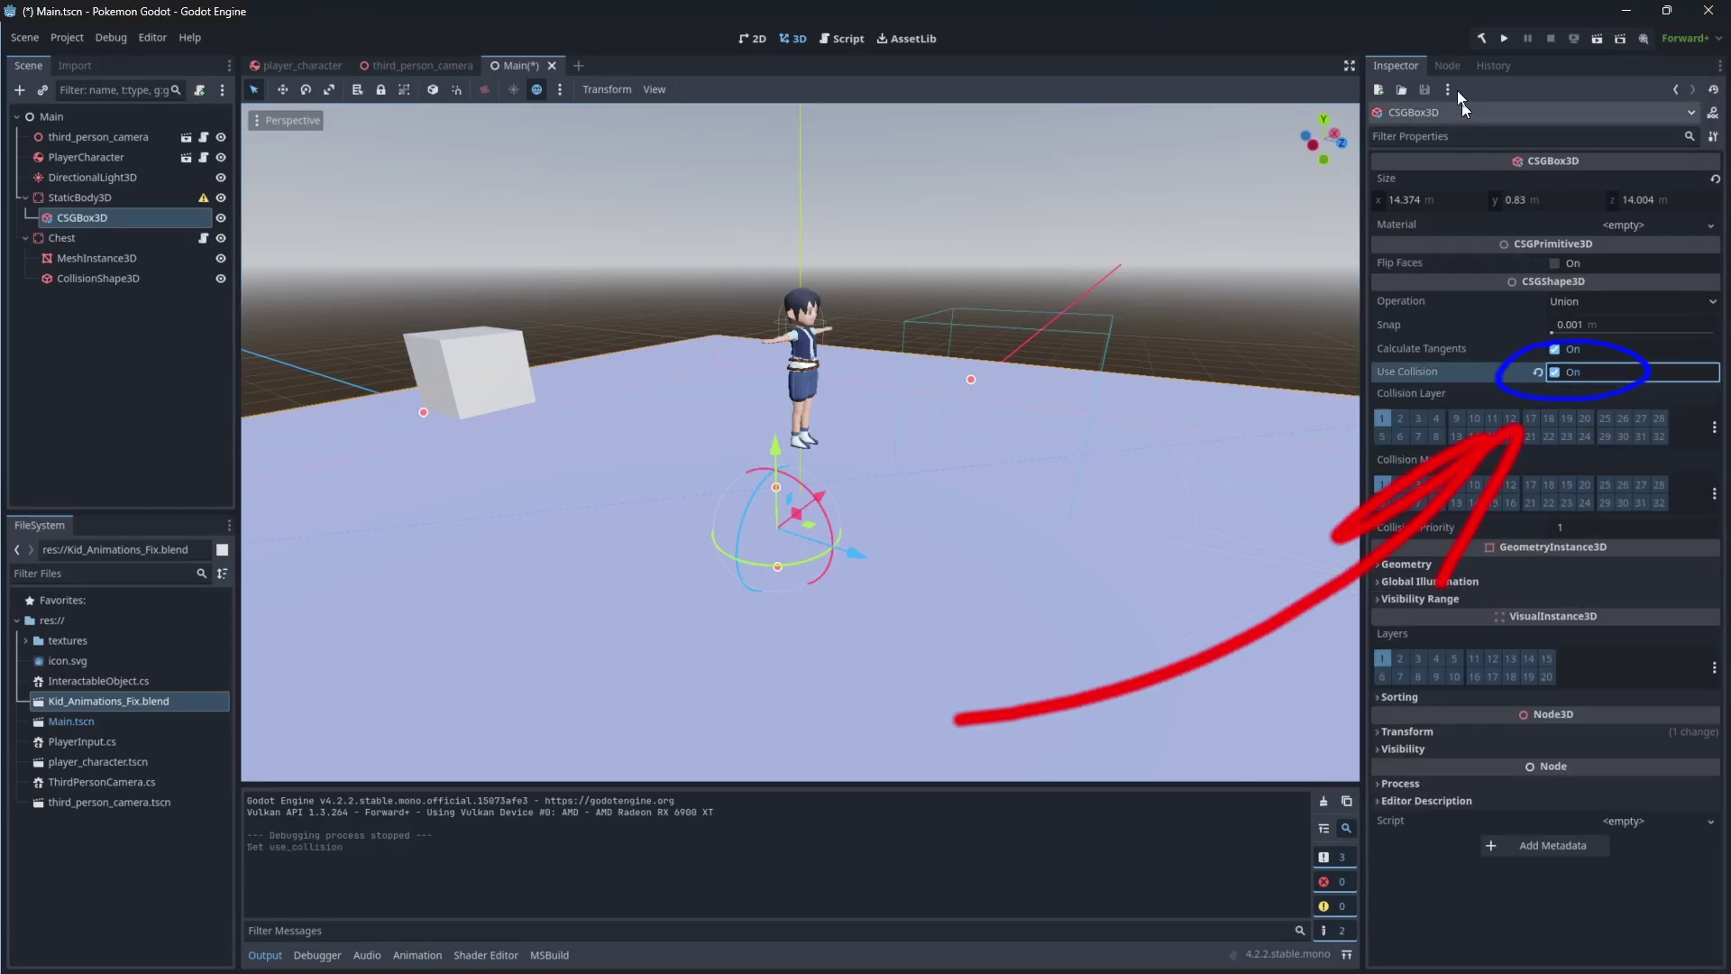
click(1502, 39)
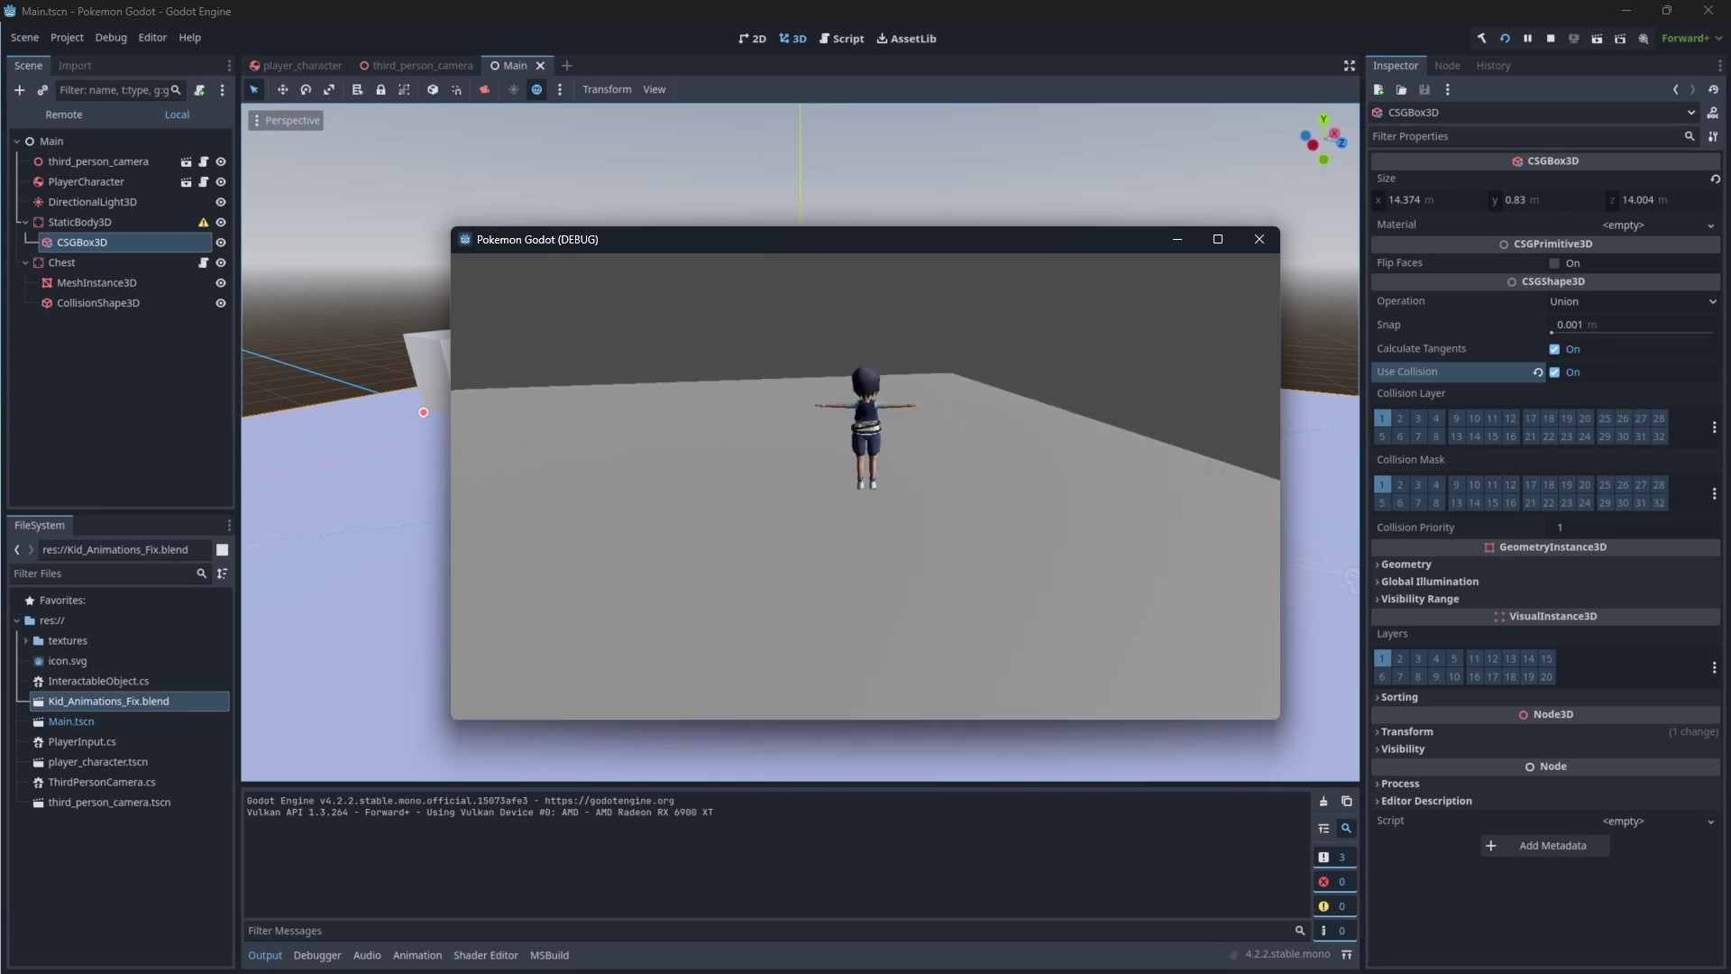
key(Escape)
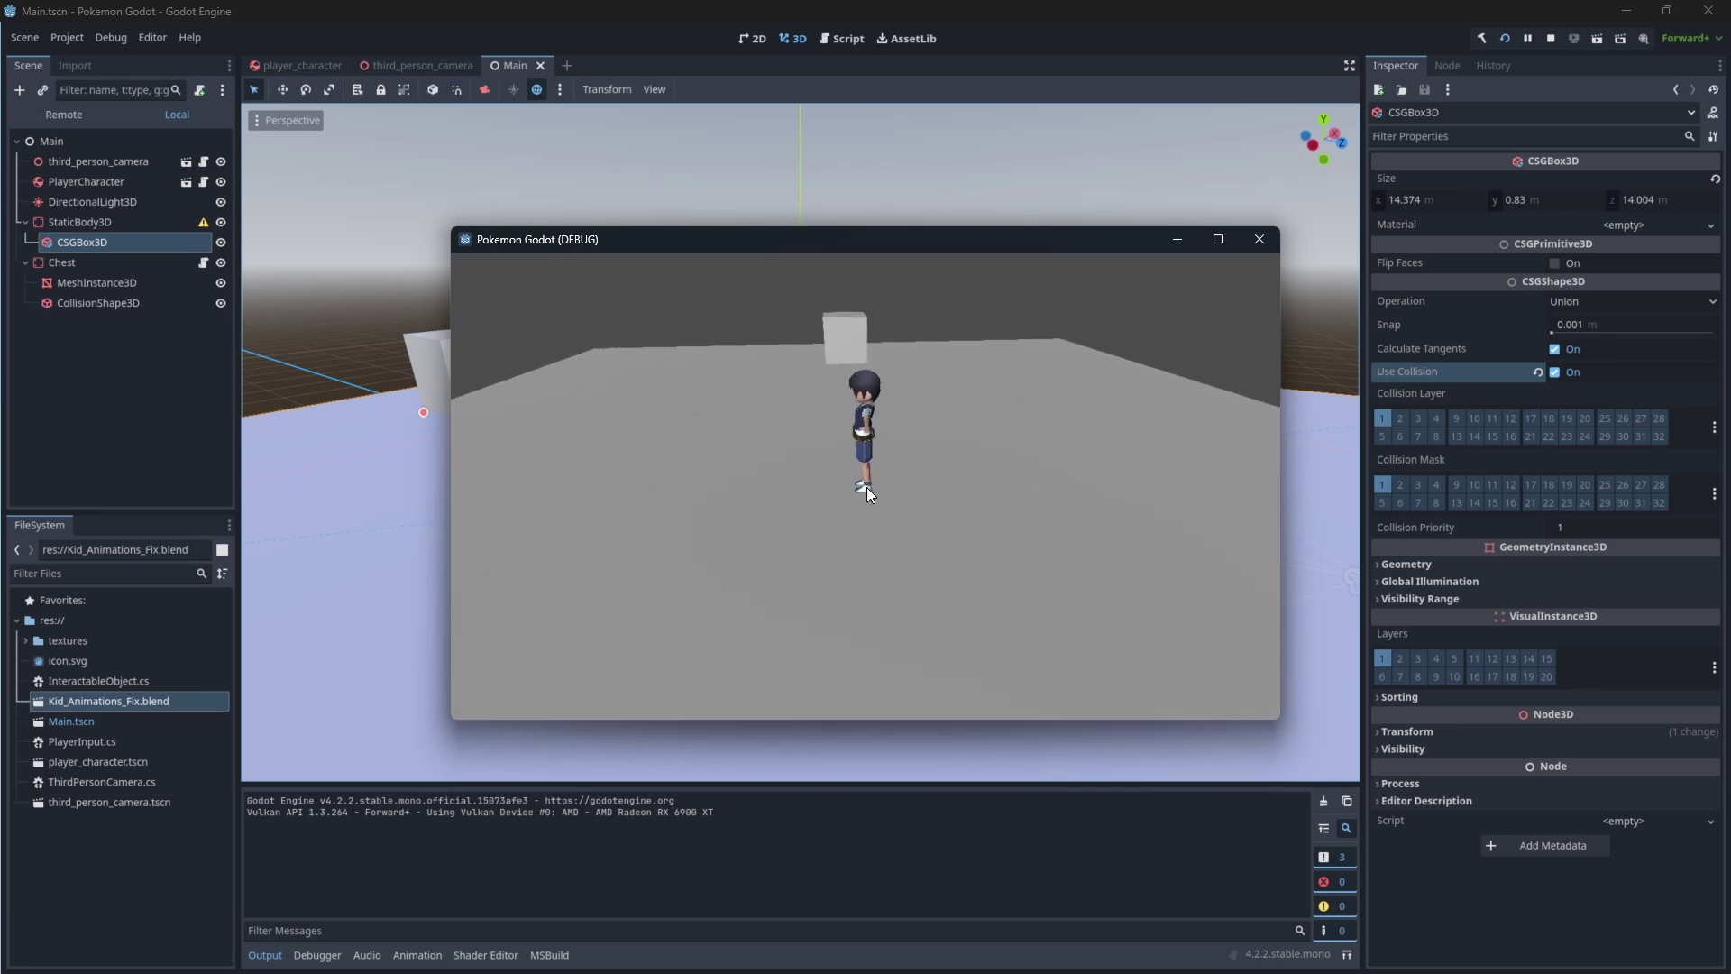
click(1259, 239)
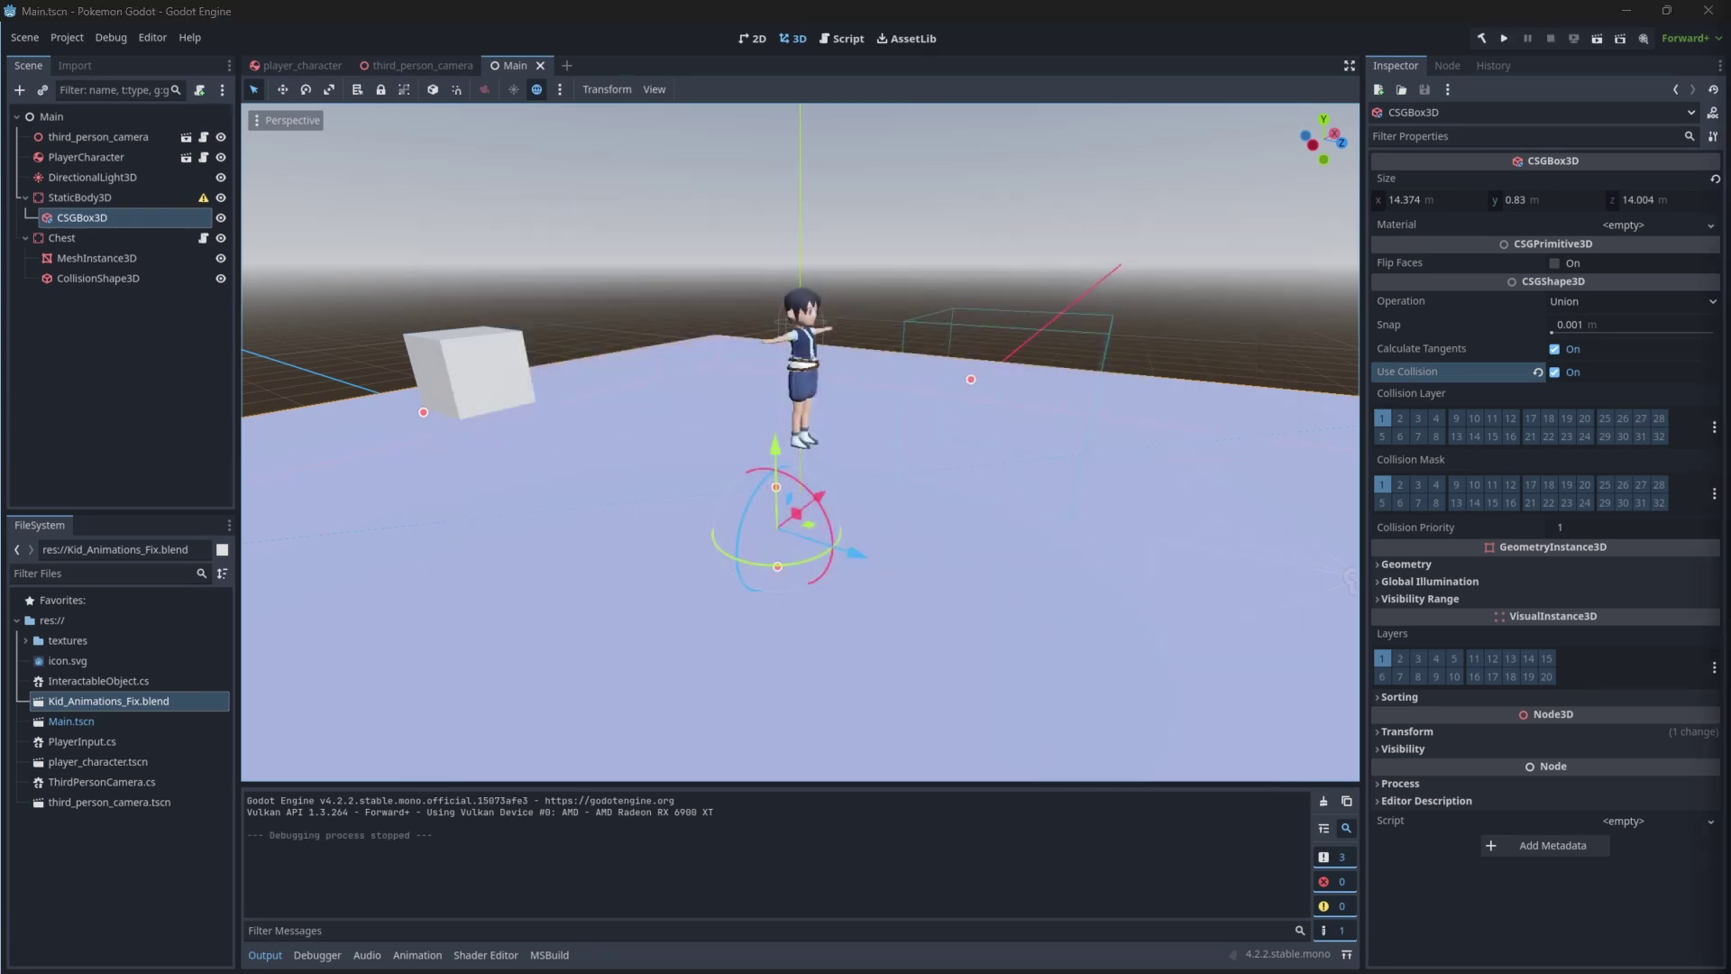
- Move the CSGBox3D out of StaticBody3D to sit directly under Main, and delete the empty StaticBody3D node
drag(95, 214, 69, 191)
click(95, 214)
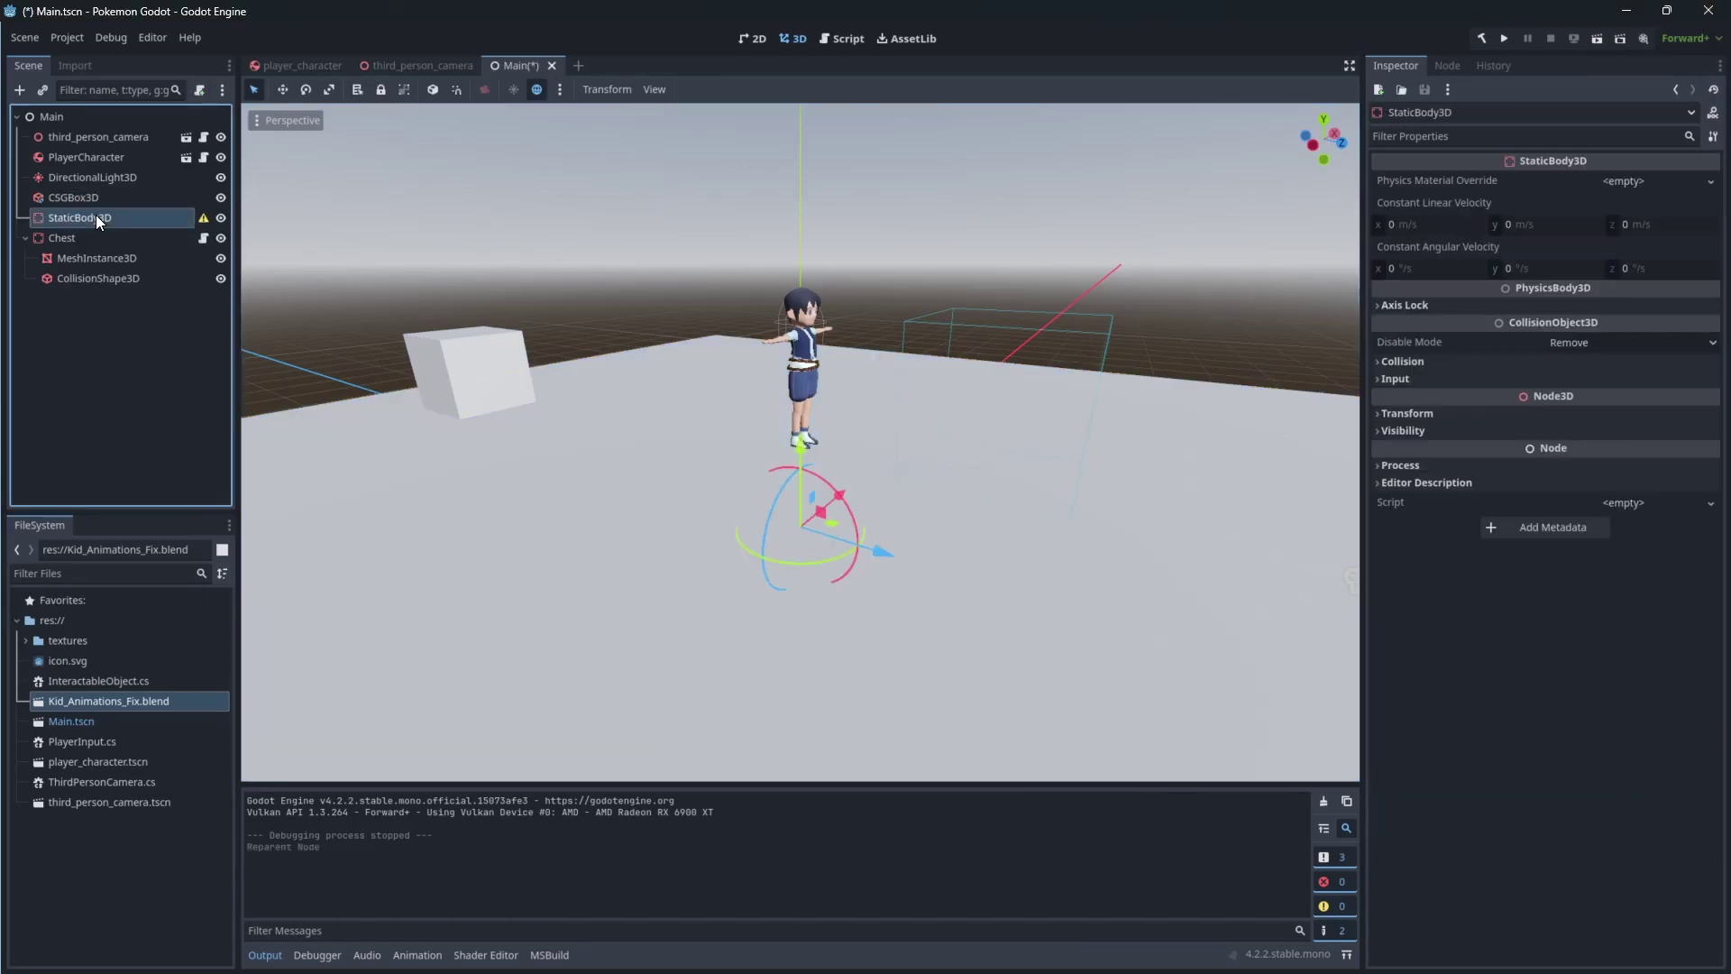
key(Delete)
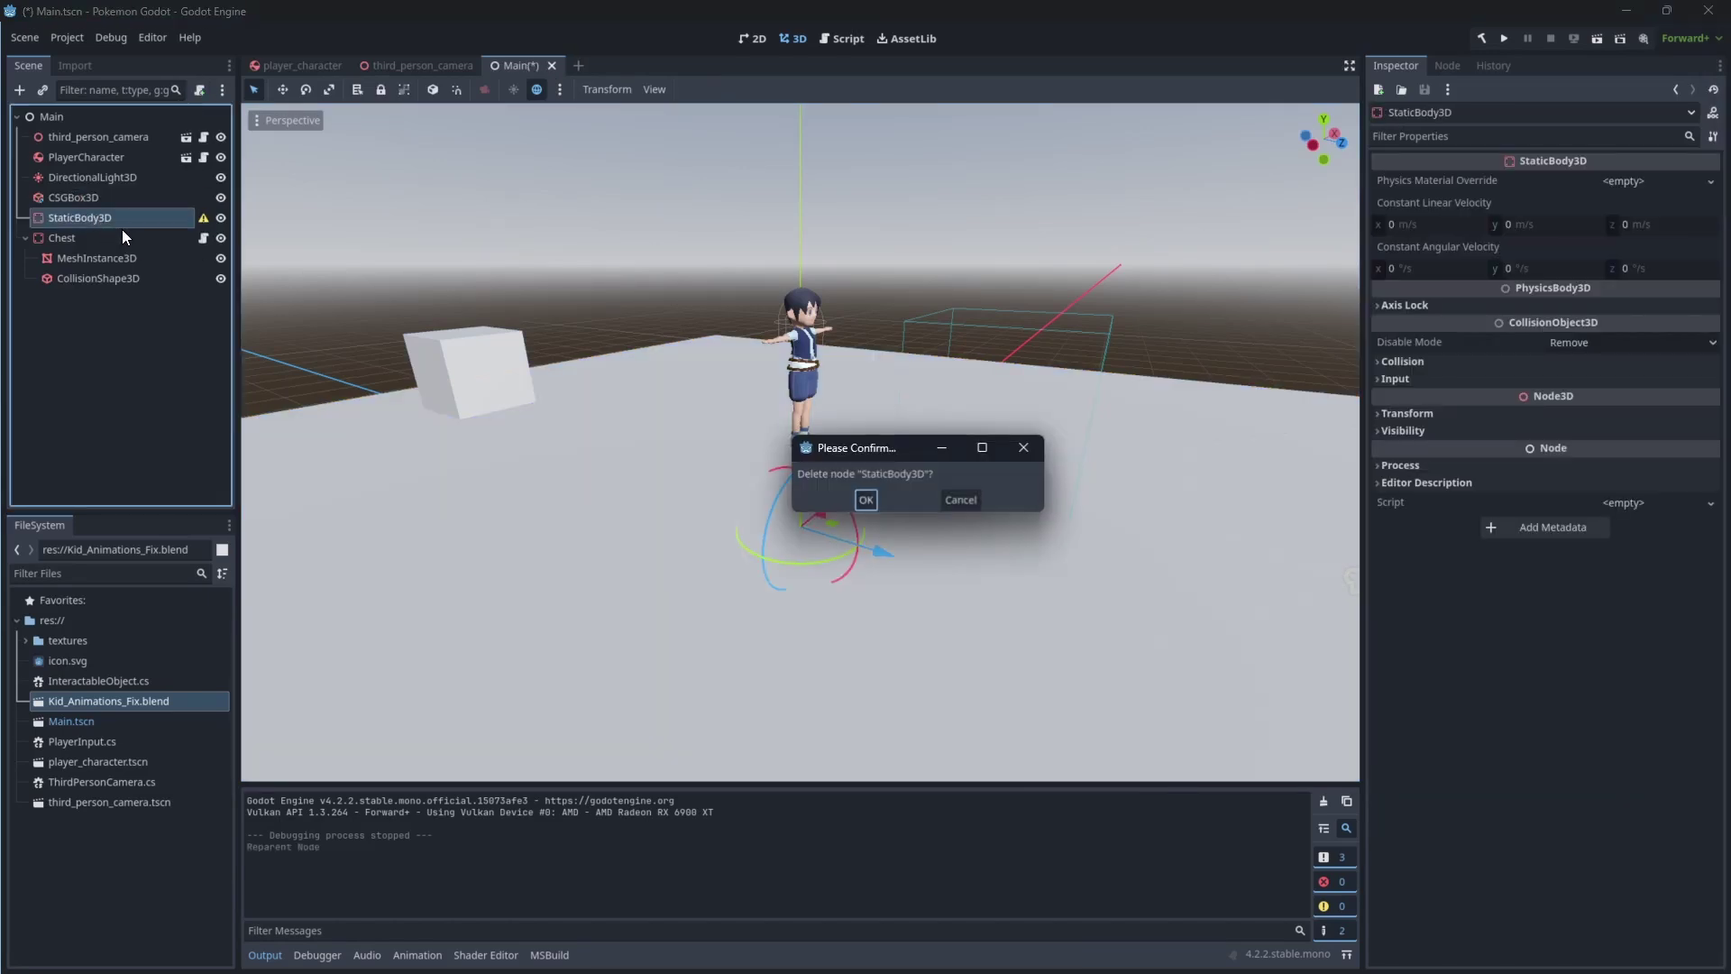
click(866, 499)
click(76, 200)
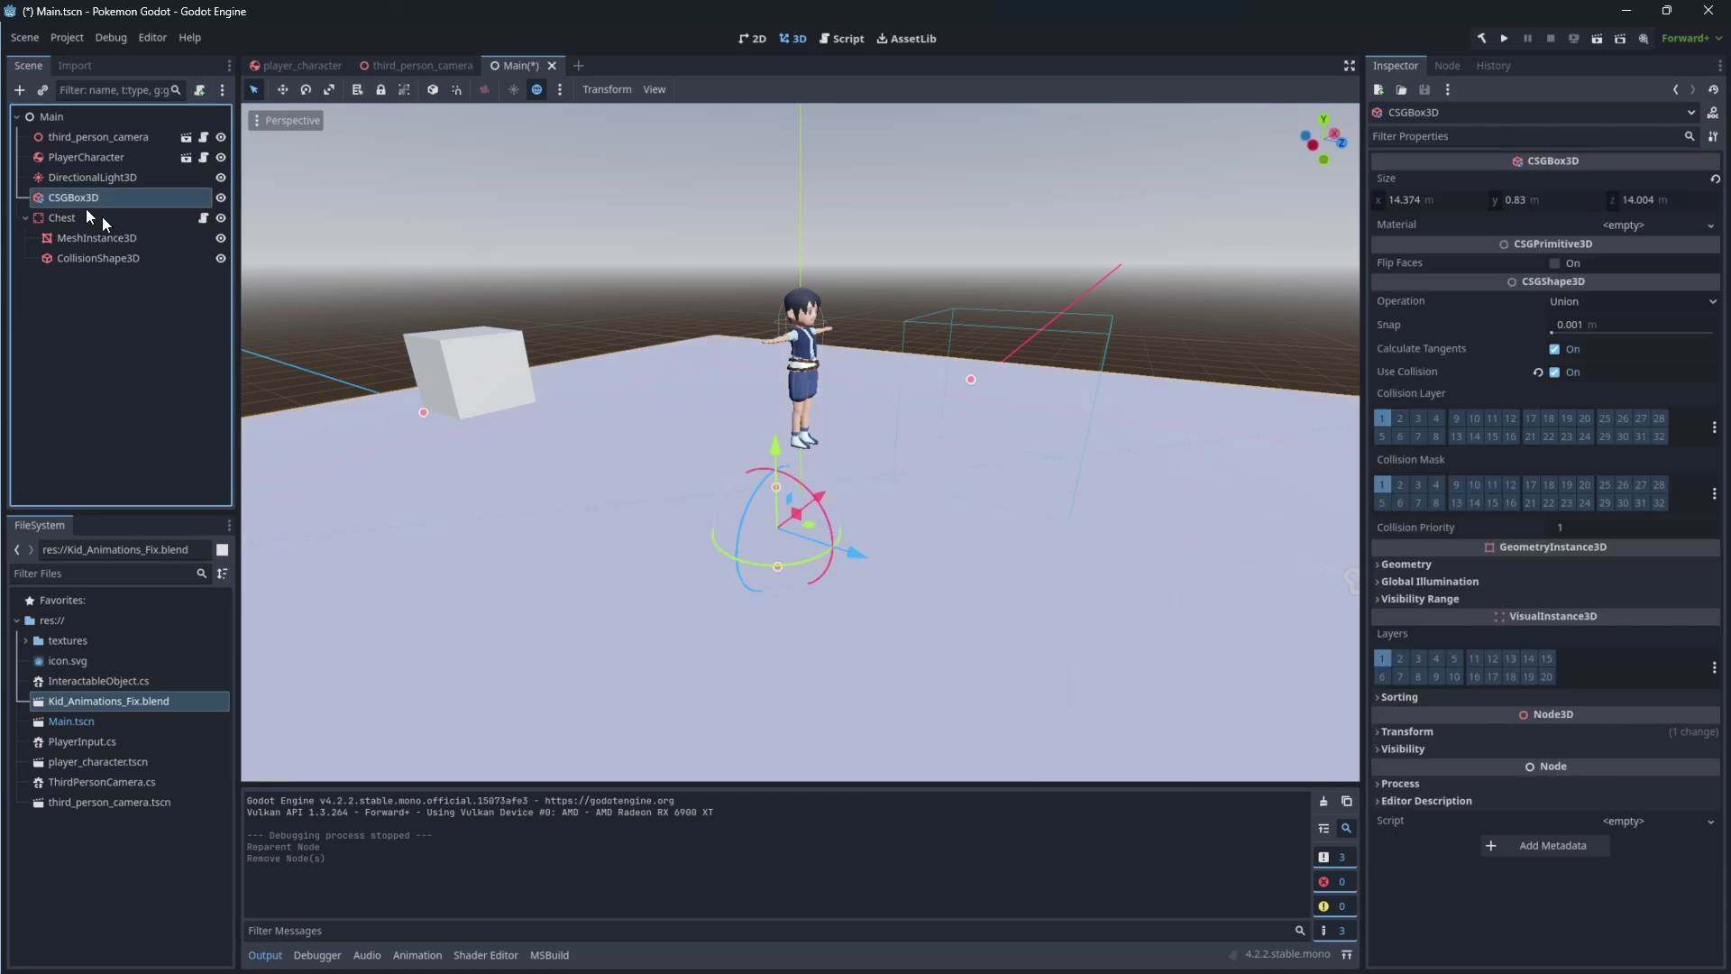
middle_drag(631, 361, 838, 400)
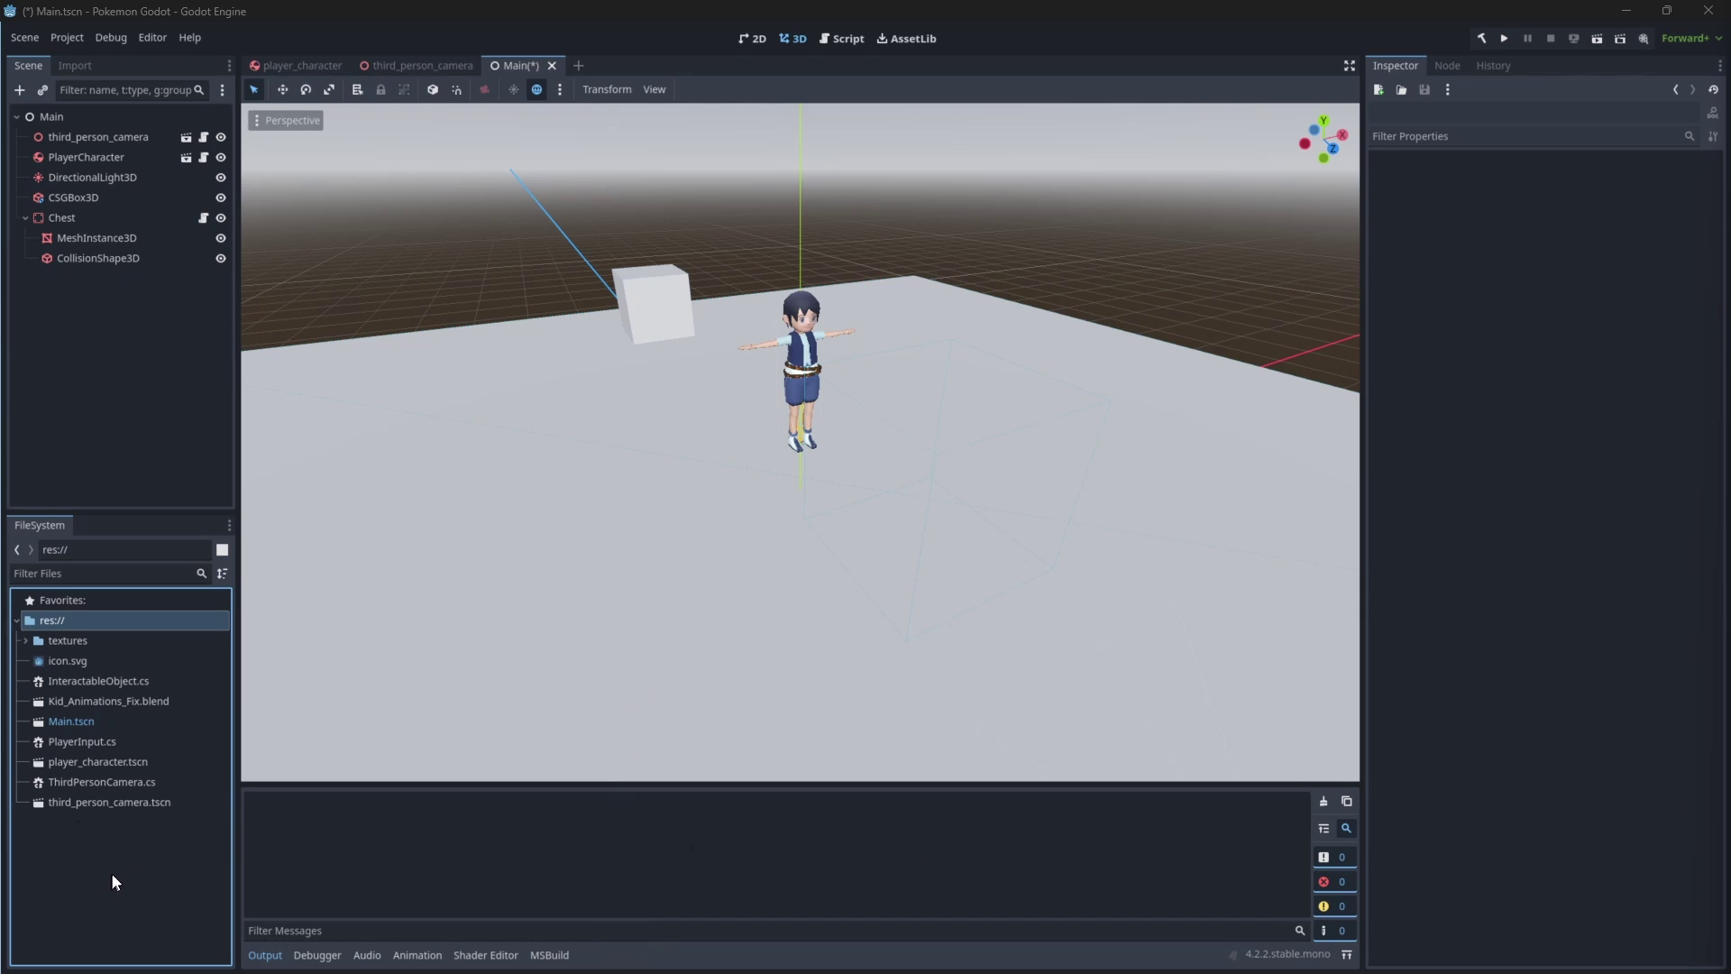
- Assign a new StandardMaterial3D as the Material Override in the CSGBox3D's Geometry settings
click(106, 828)
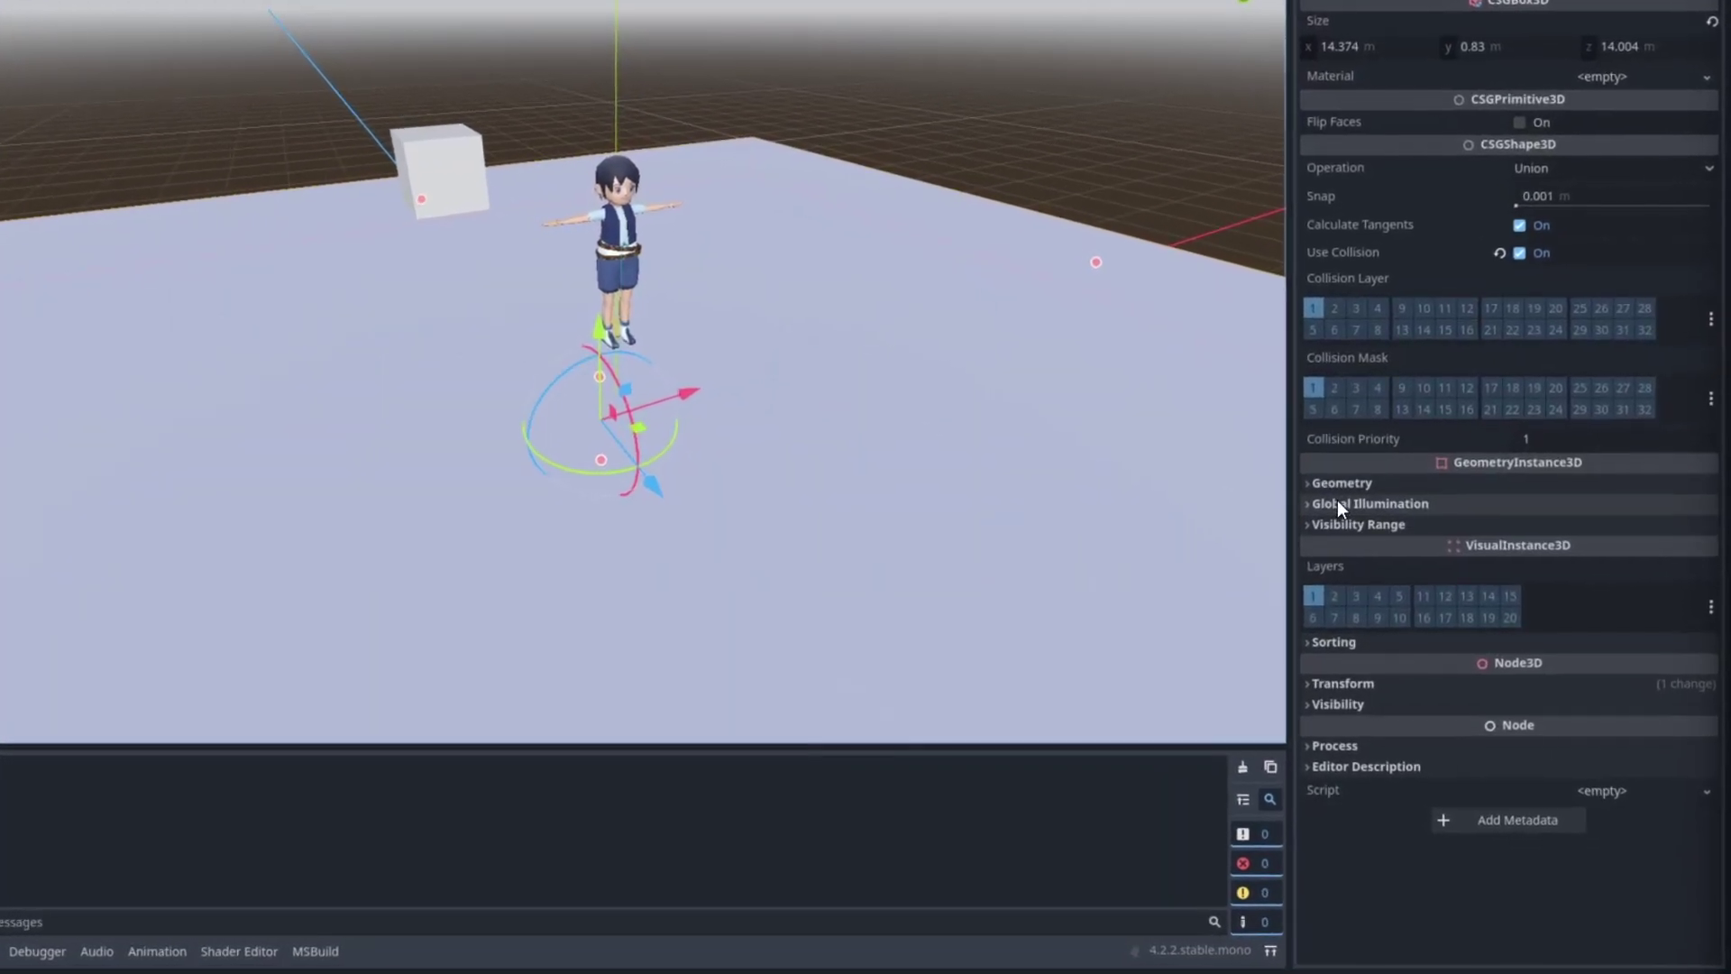
click(1405, 566)
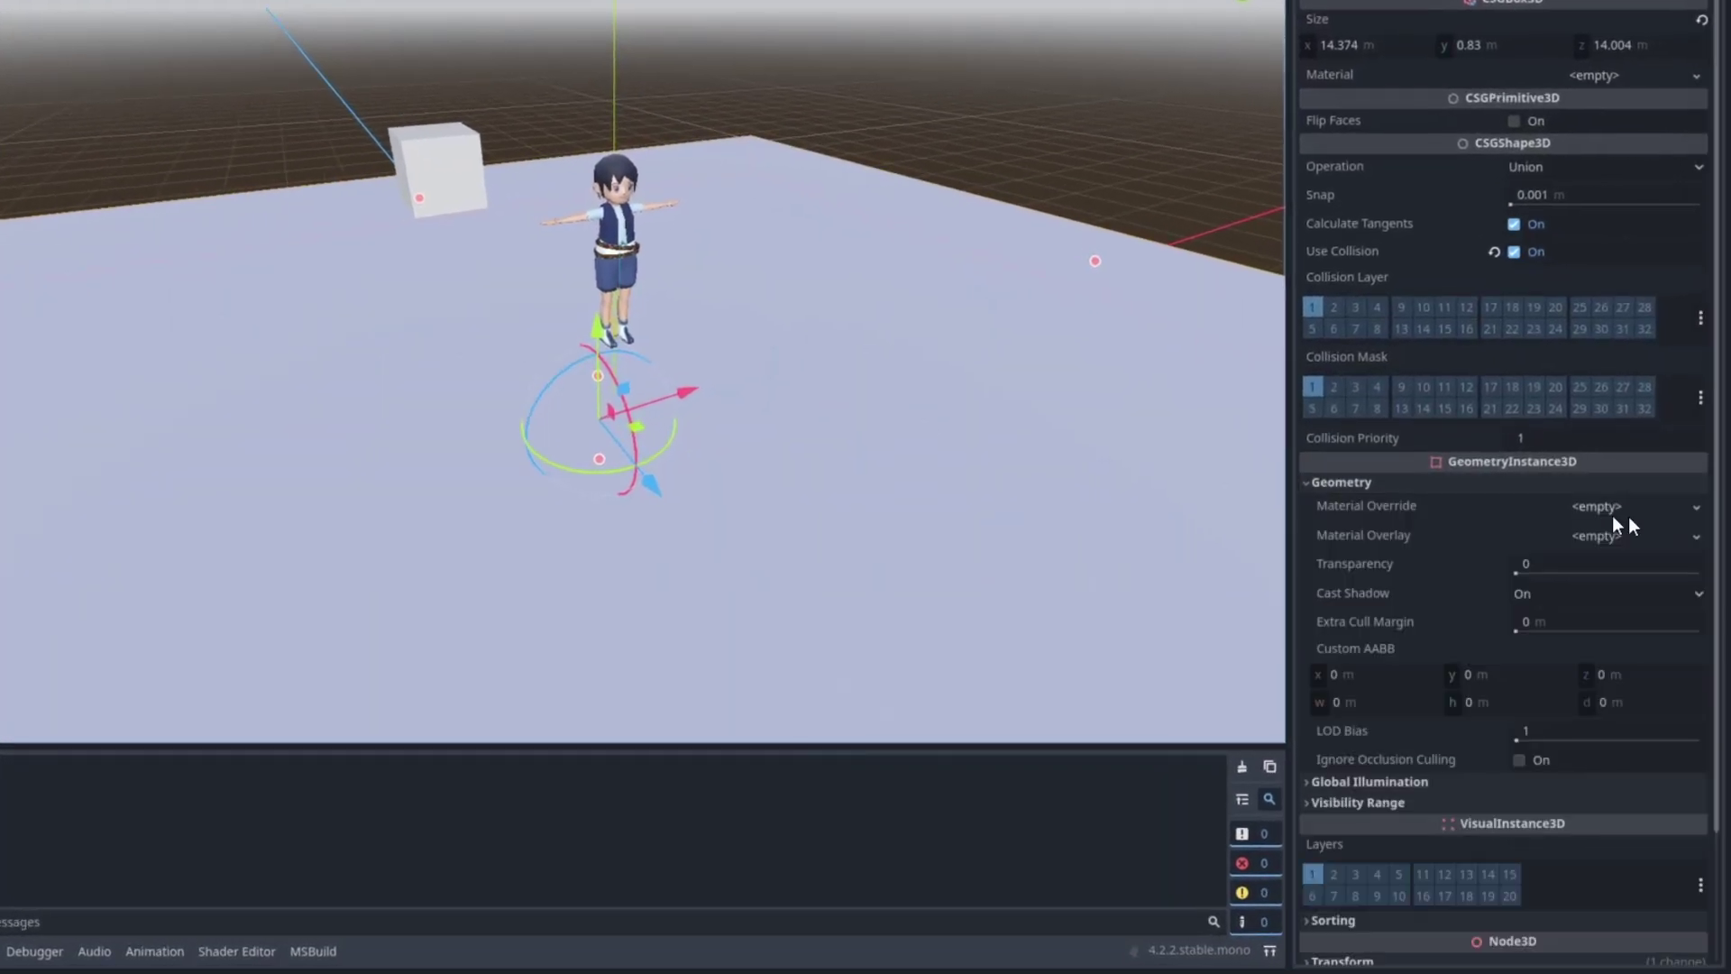
click(1639, 588)
click(1621, 512)
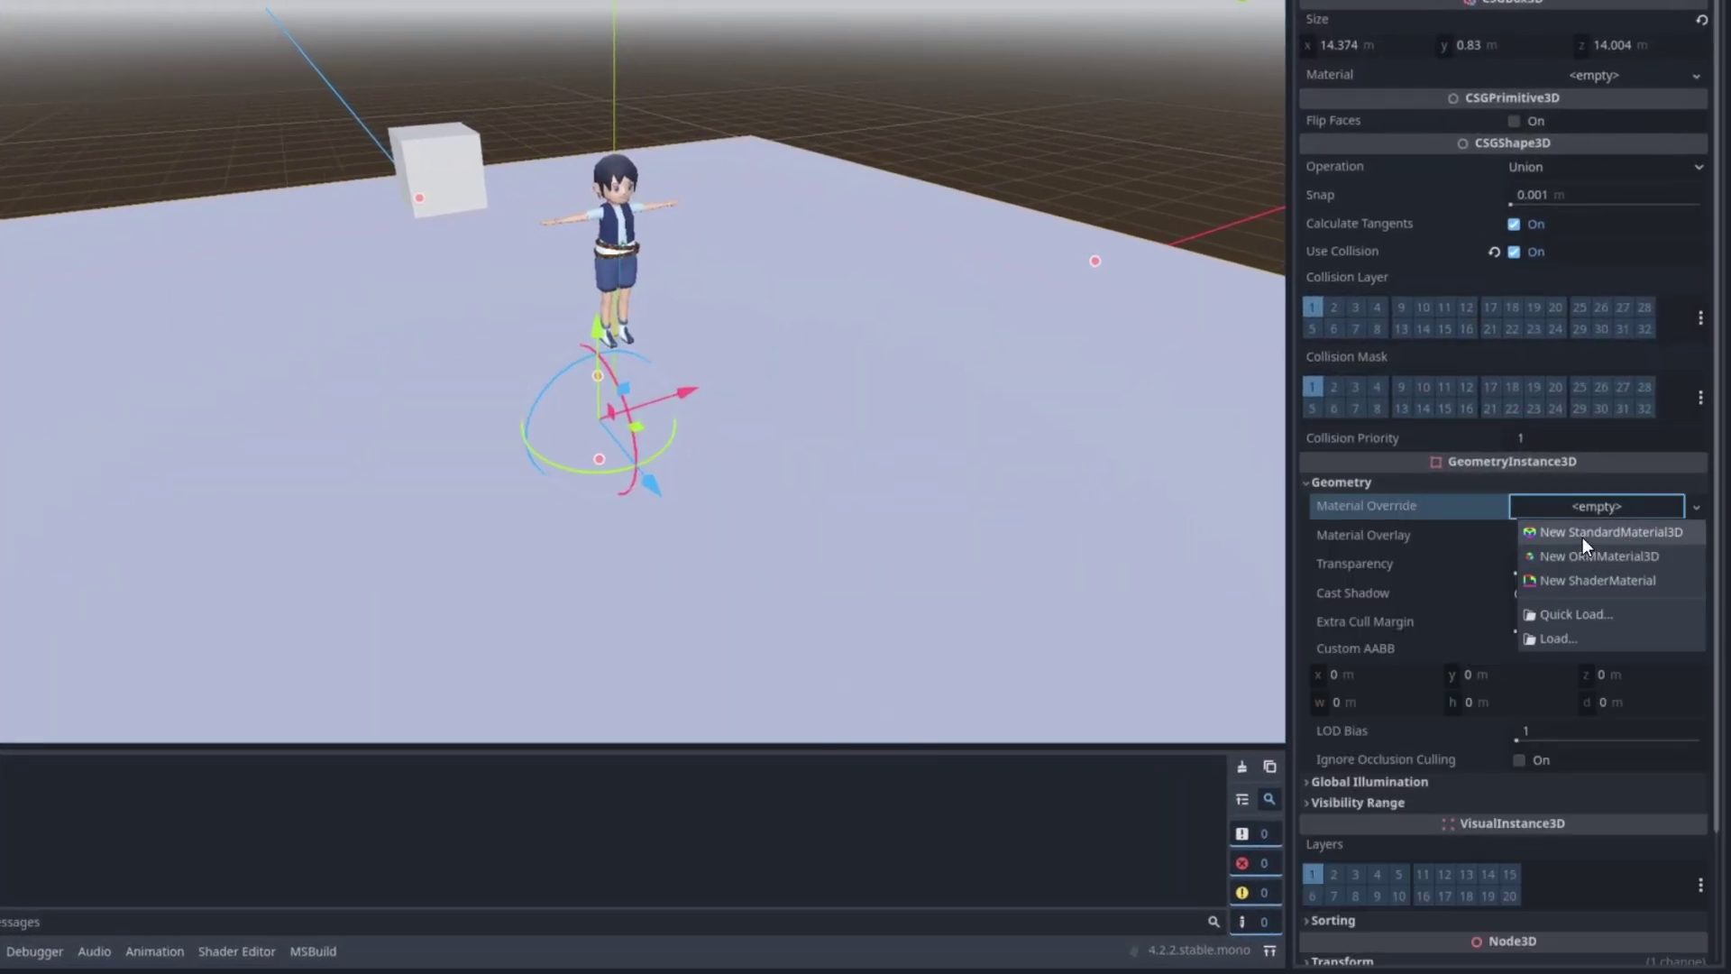
click(1603, 532)
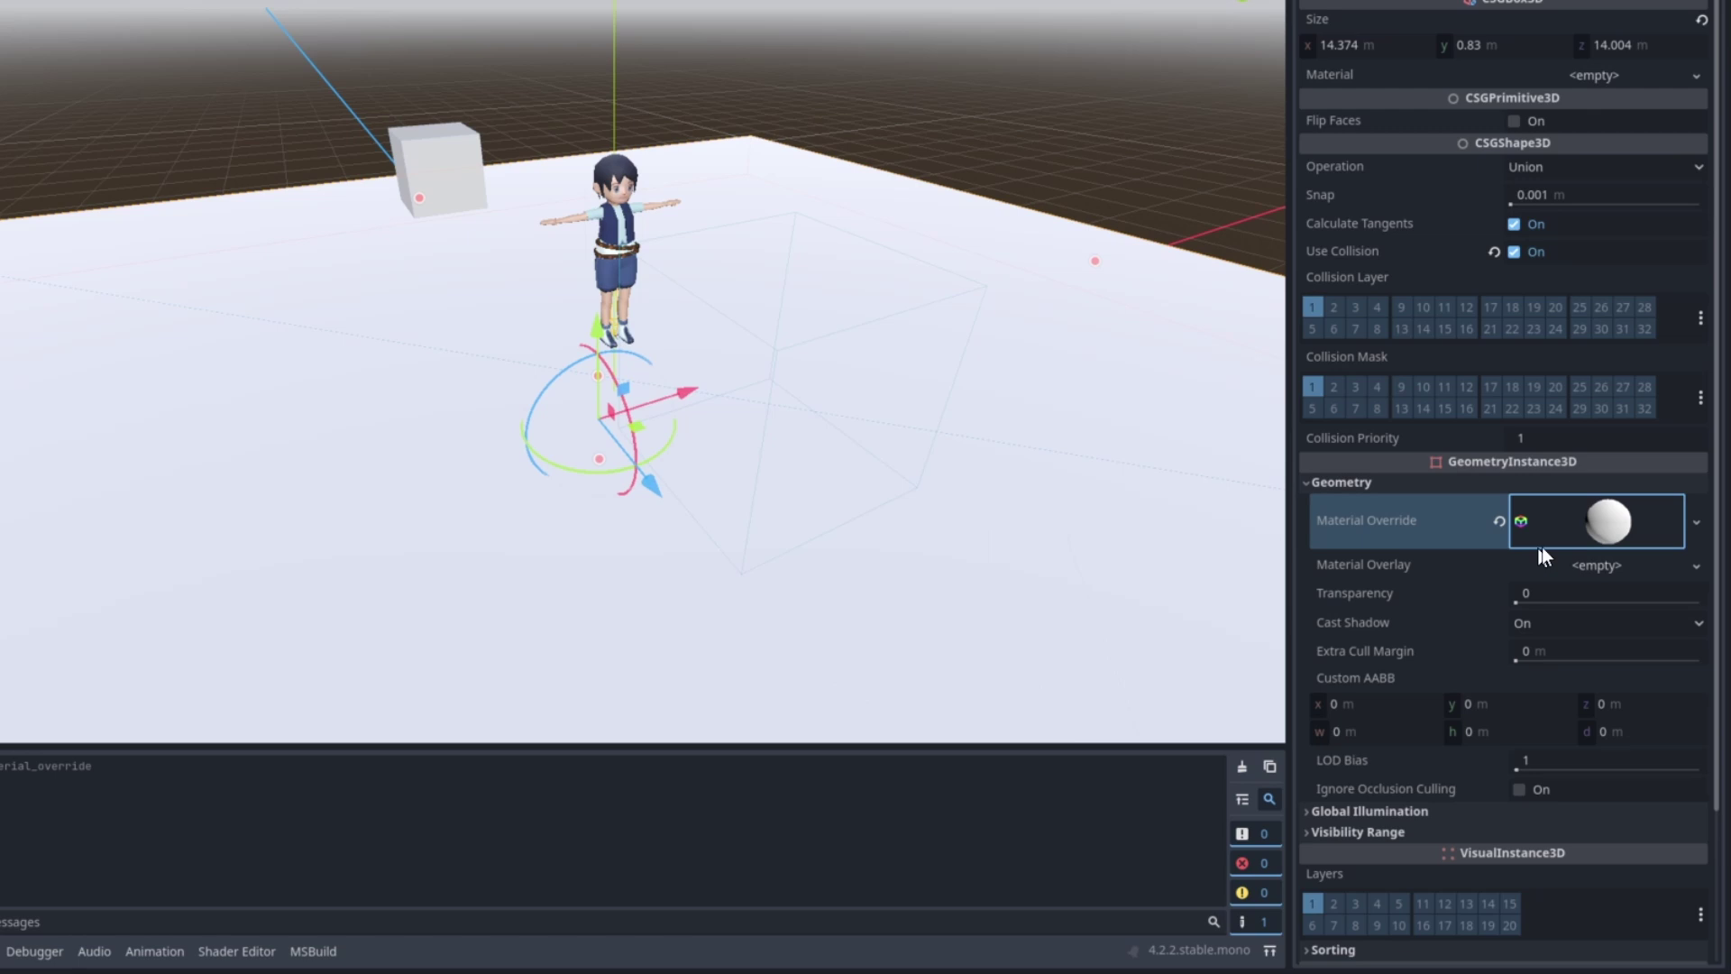
- Set Tiles New.png as the Albedo texture of the floor's override material
click(1601, 522)
scroll(1599, 522, down, 5)
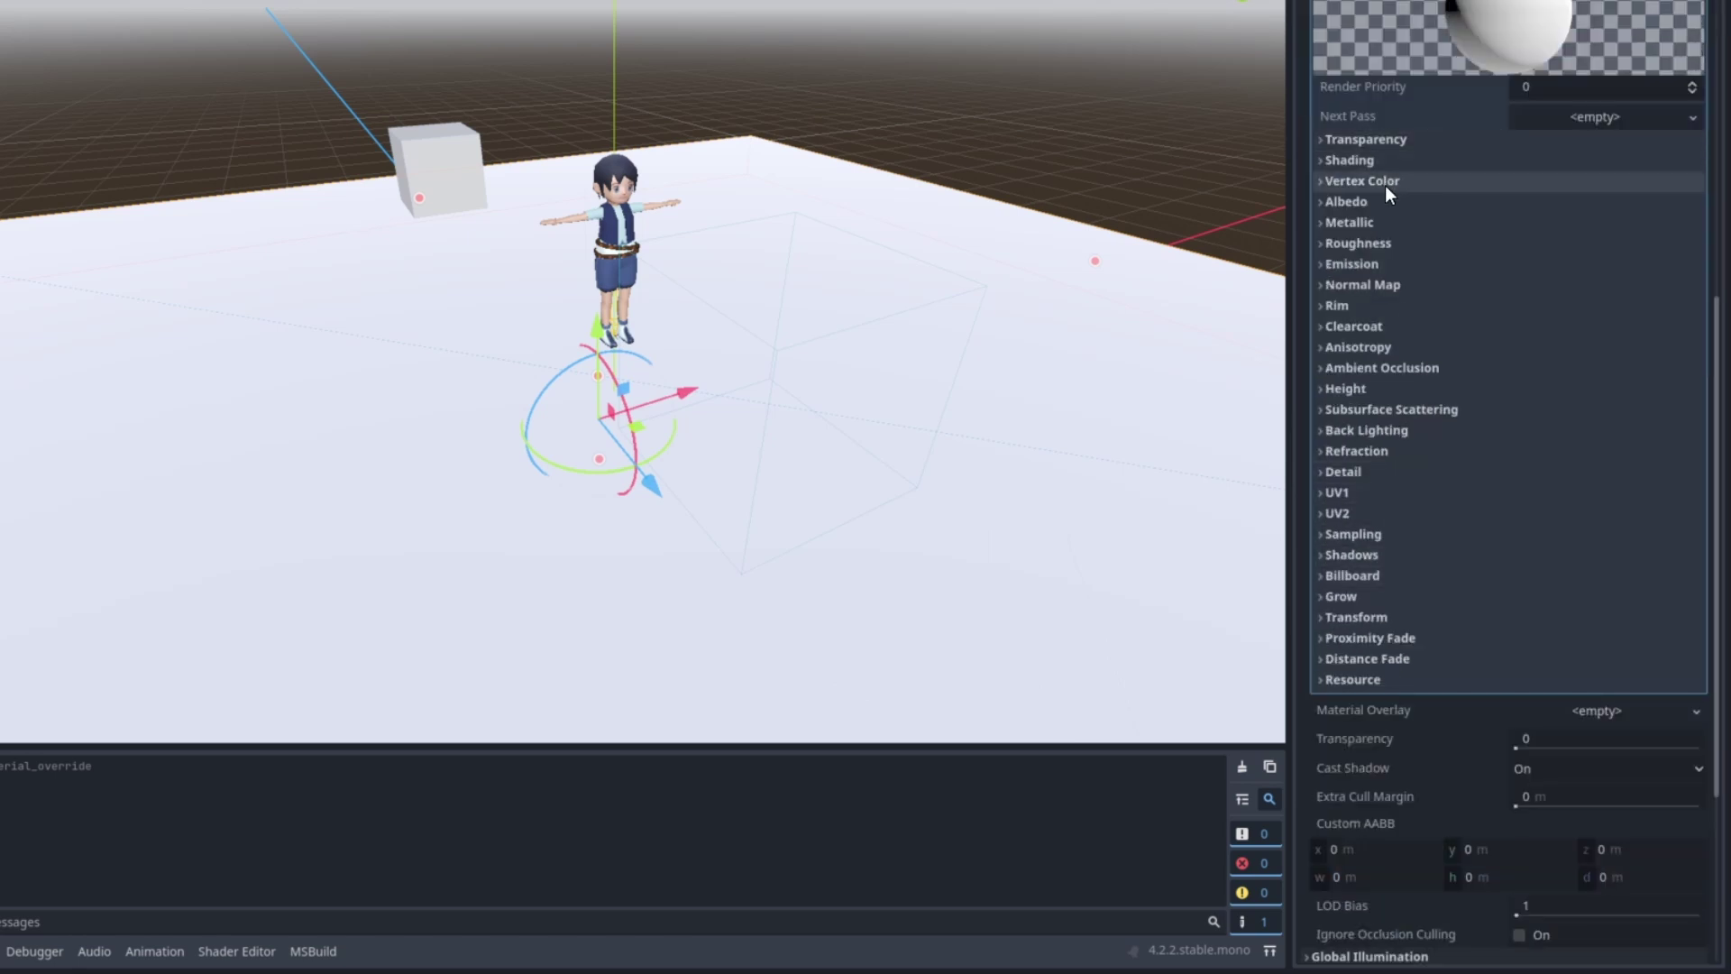
scroll(1383, 252, up, 3)
click(1367, 326)
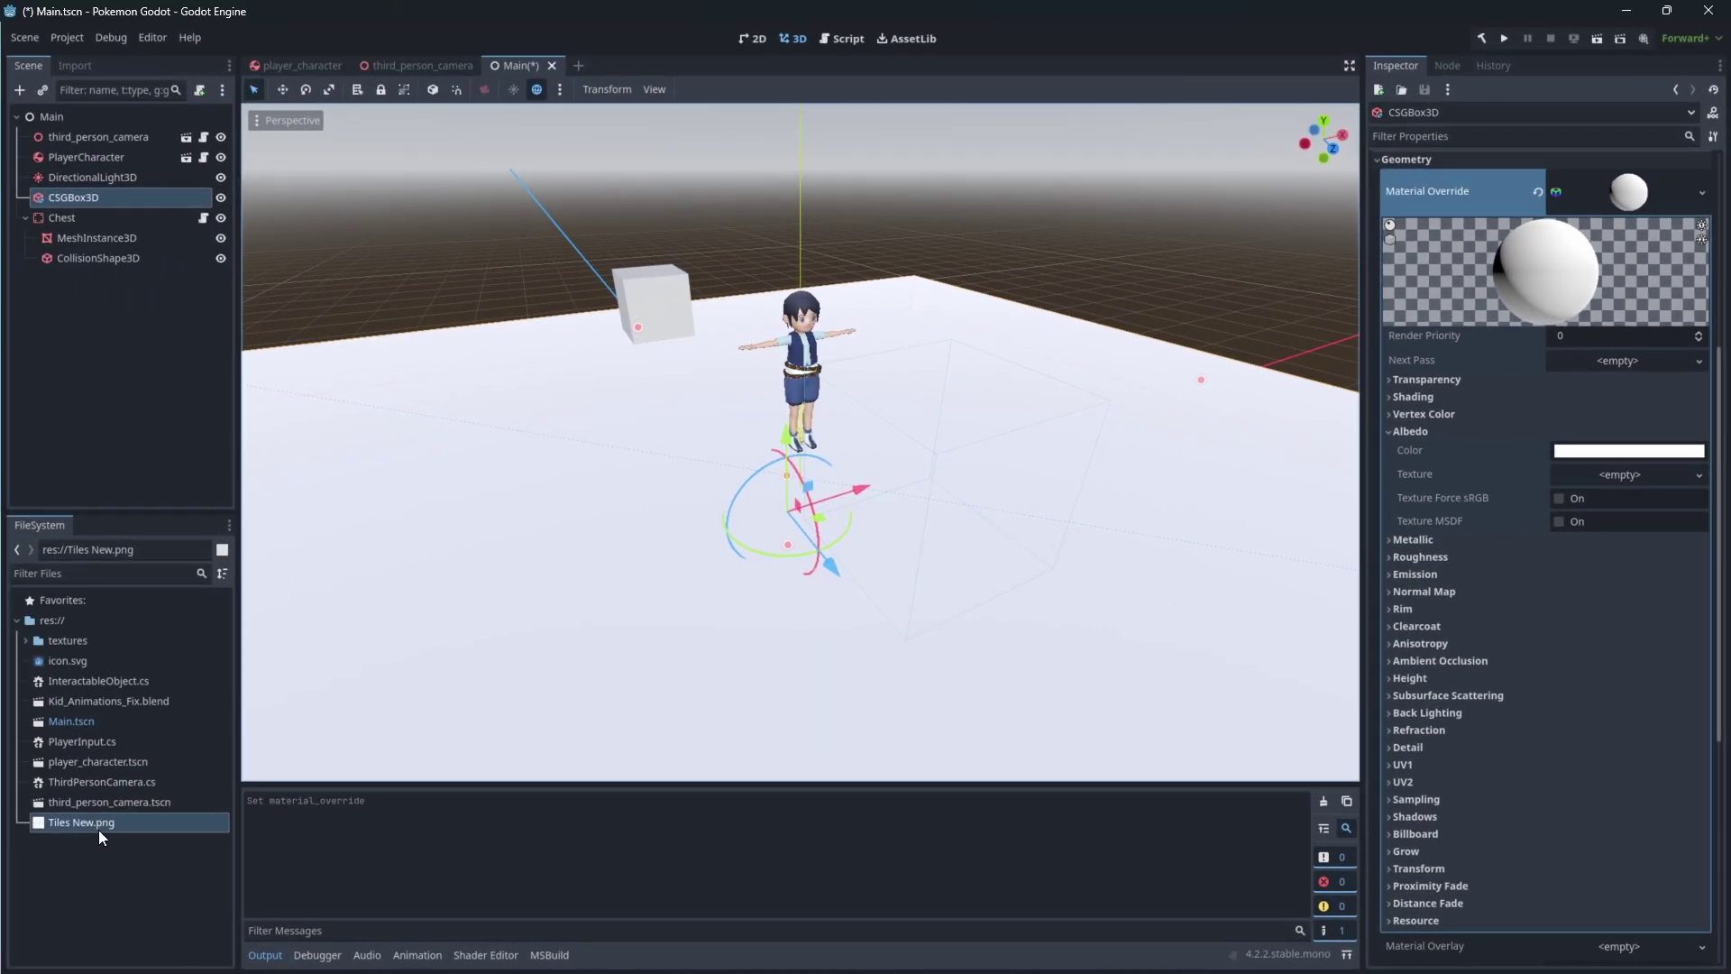
drag(99, 834, 1615, 470)
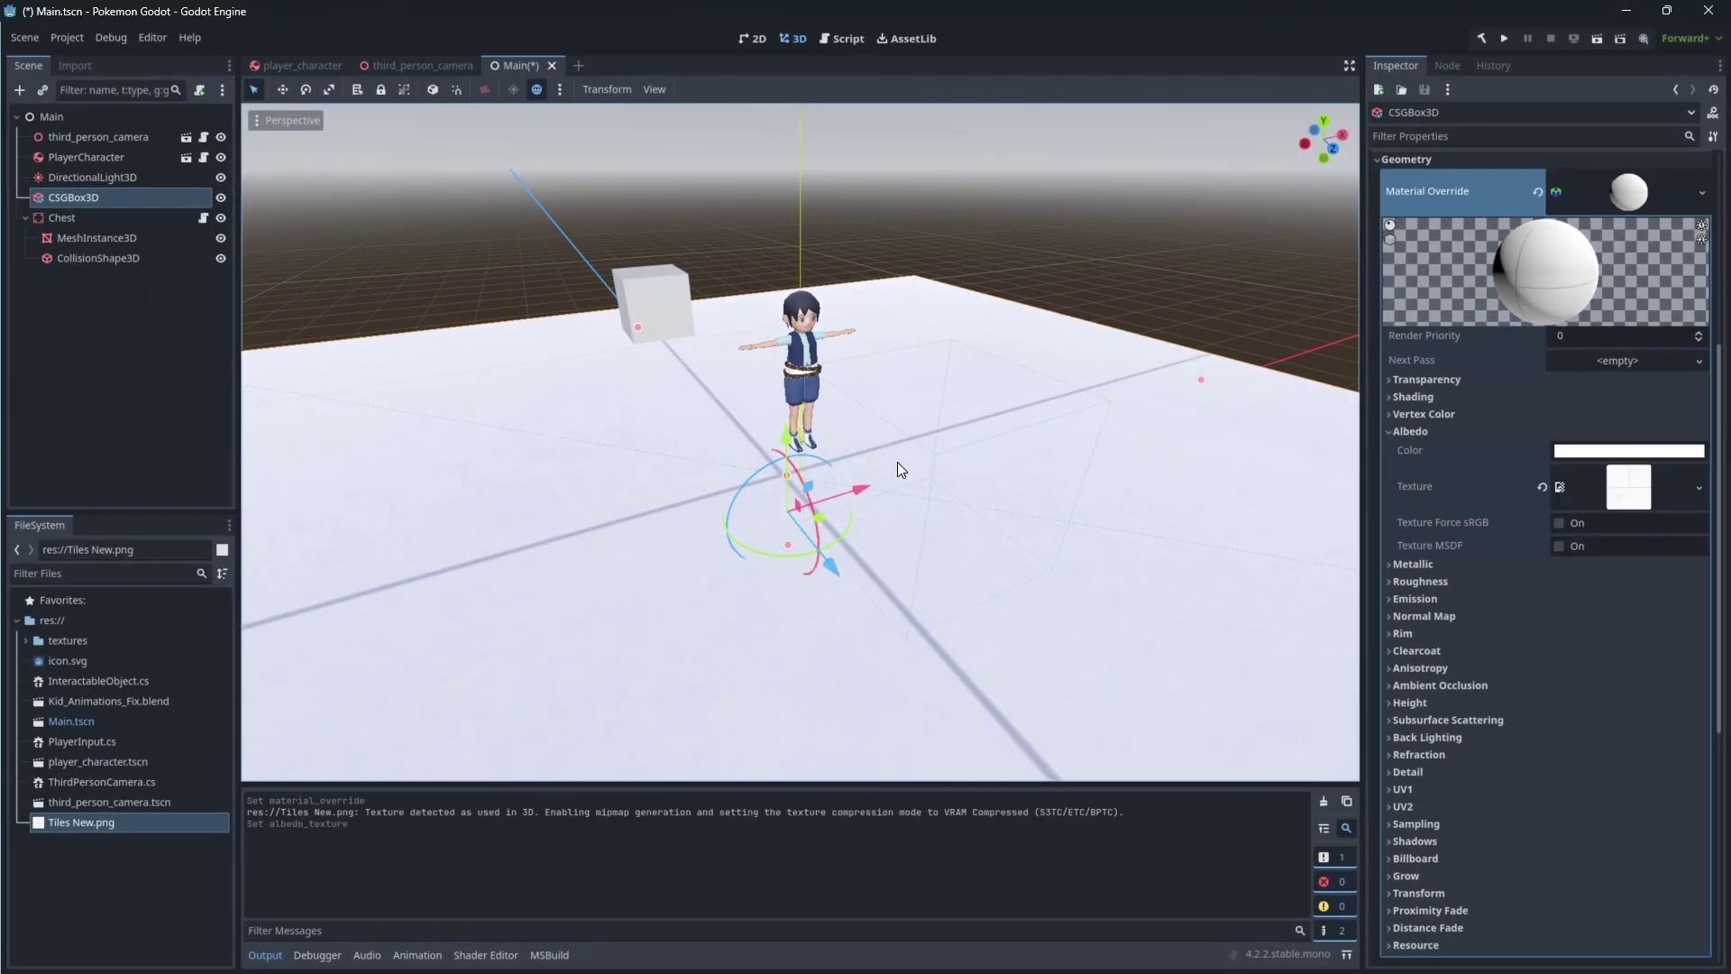
- Enable Triplanar mapping in the floor material's UV1 settings
middle_drag(896, 462, 789, 492)
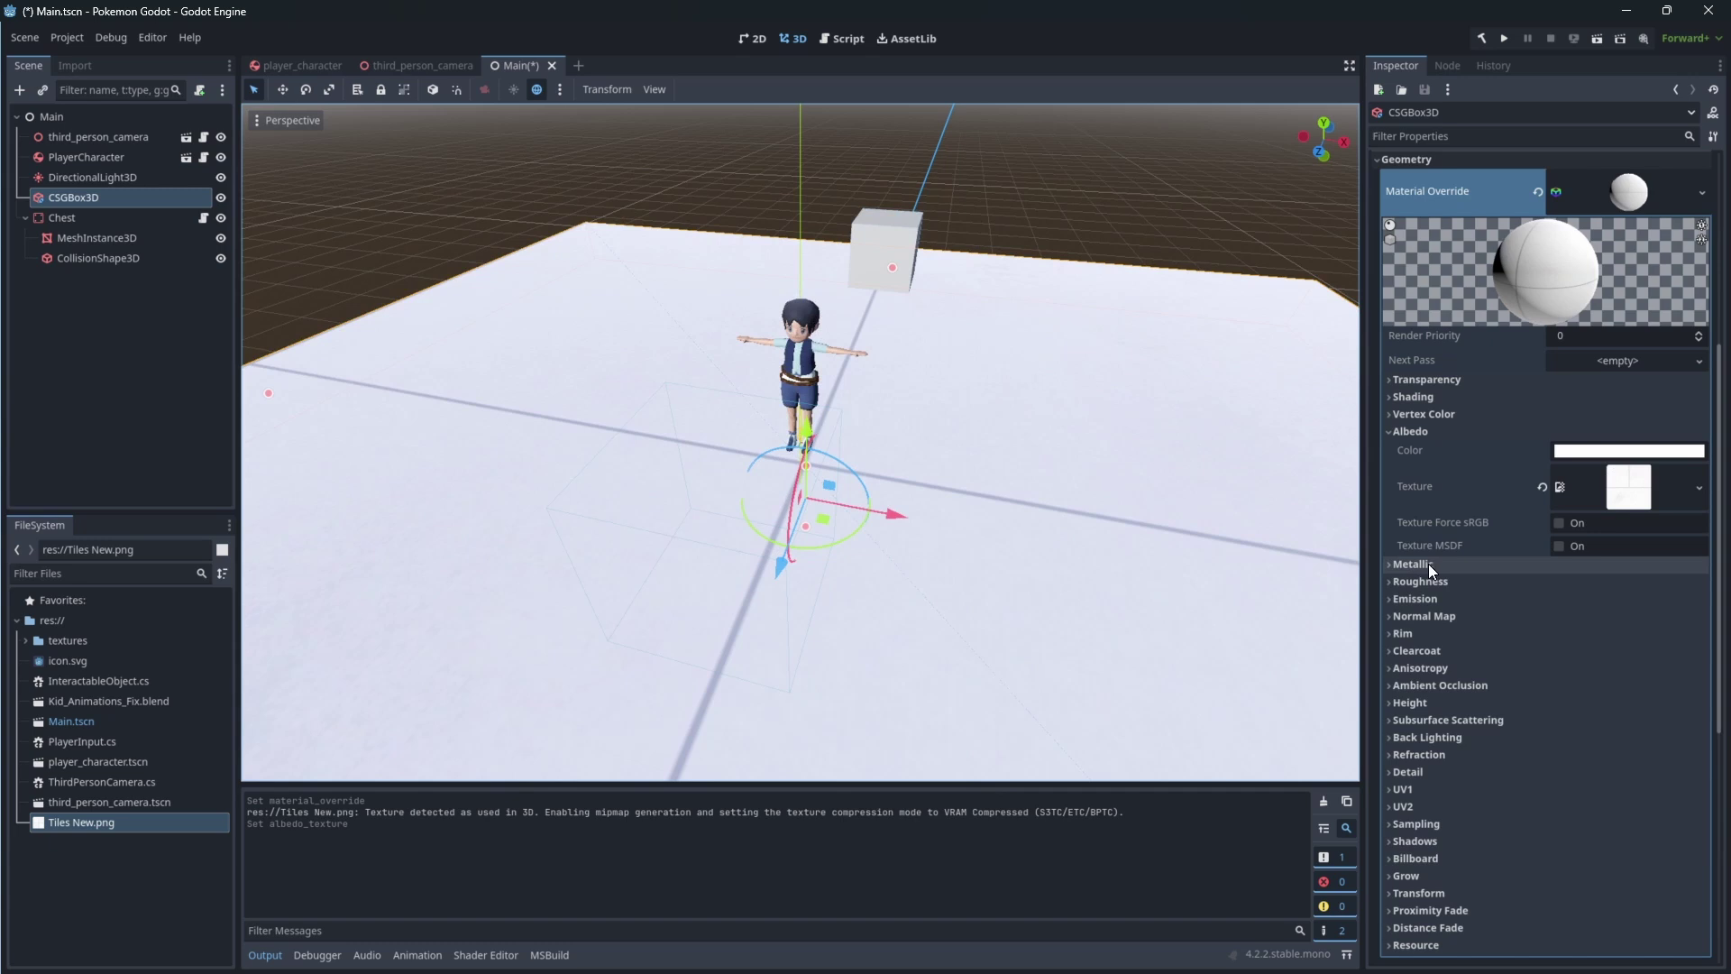
middle_drag(820, 529, 986, 506)
scroll(1458, 564, down, 3)
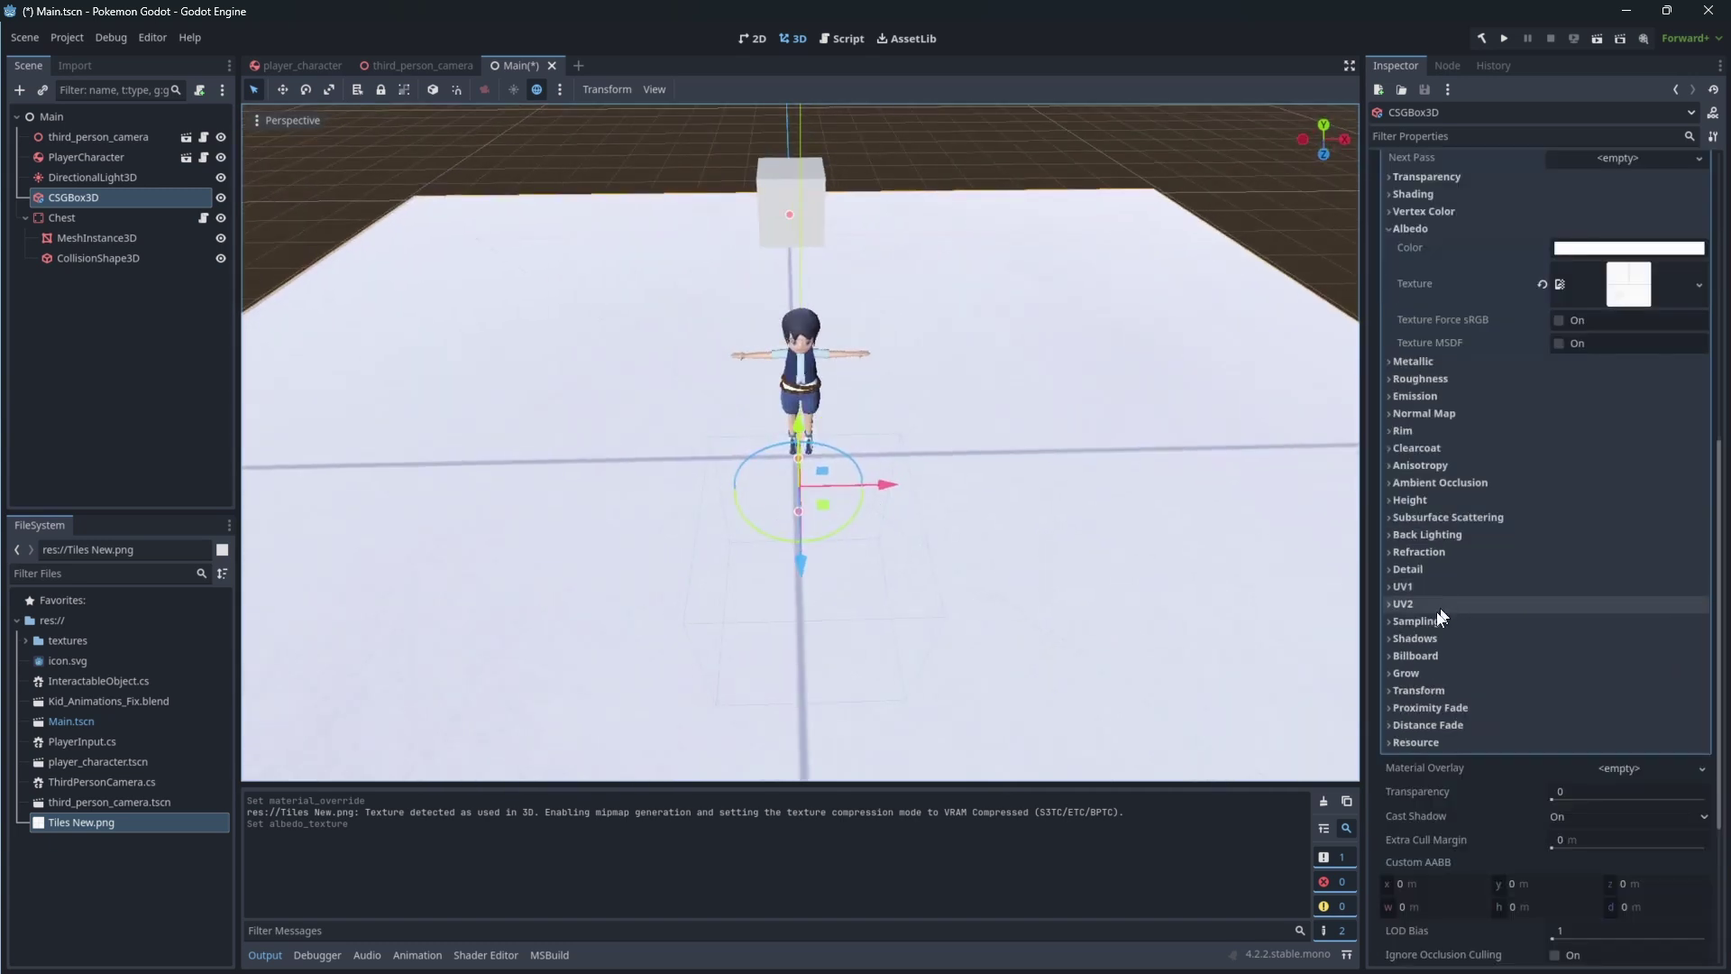
click(1389, 586)
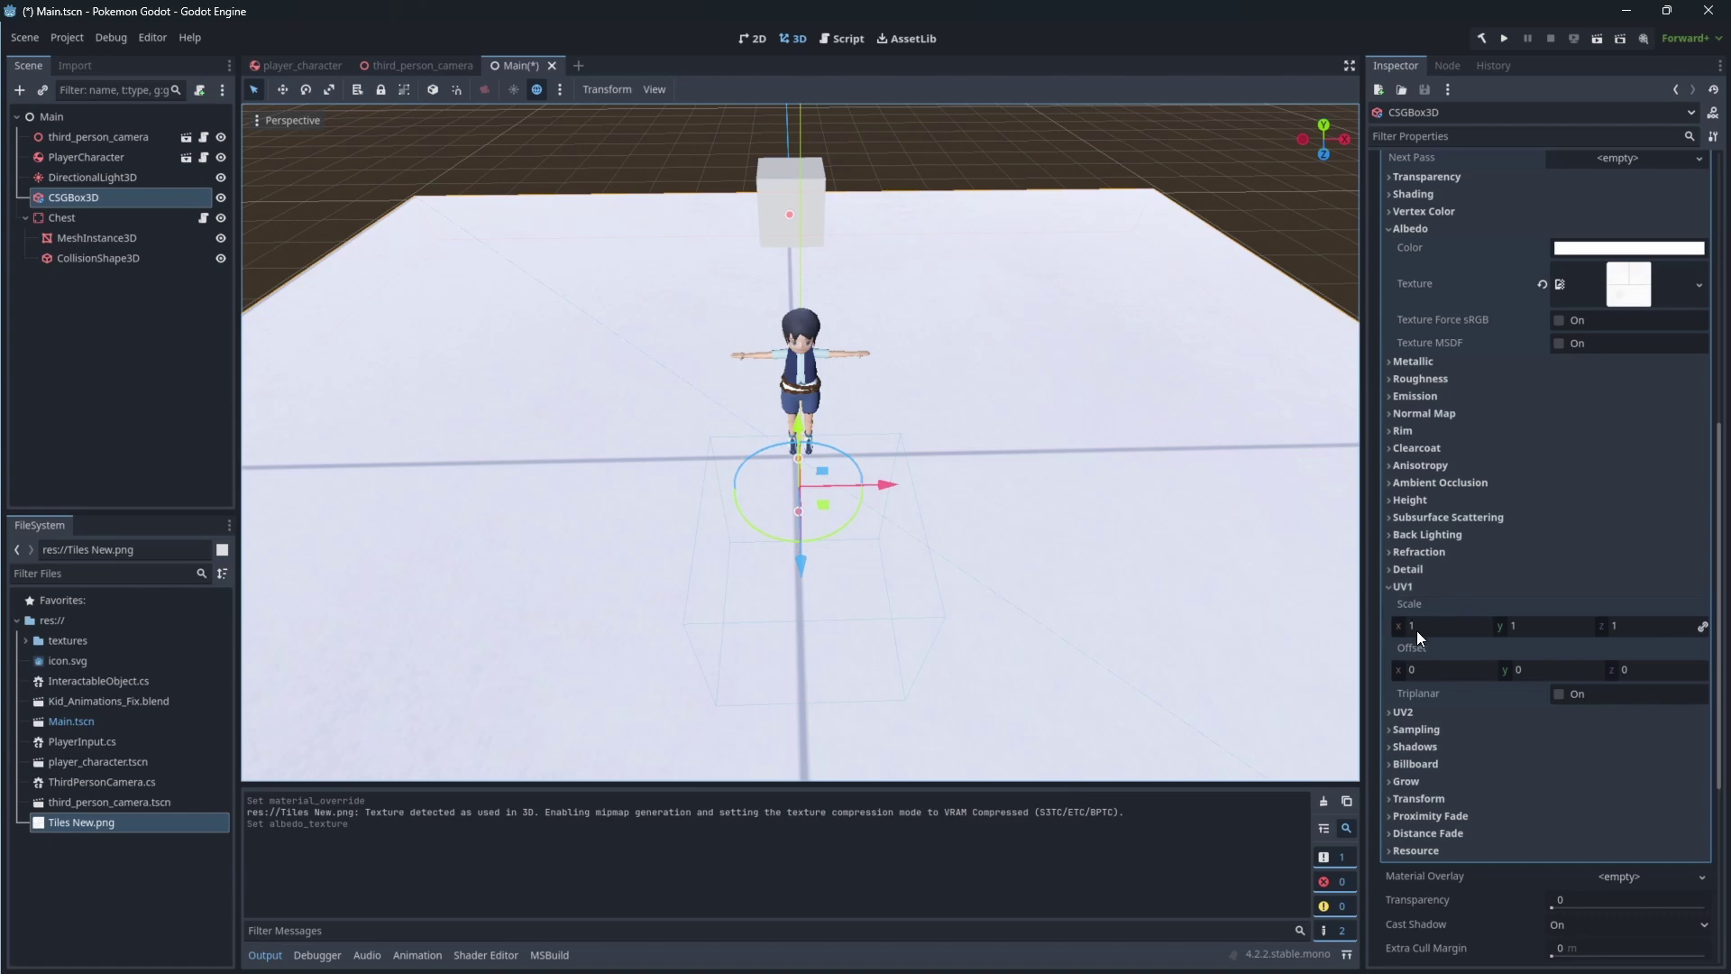
click(1559, 694)
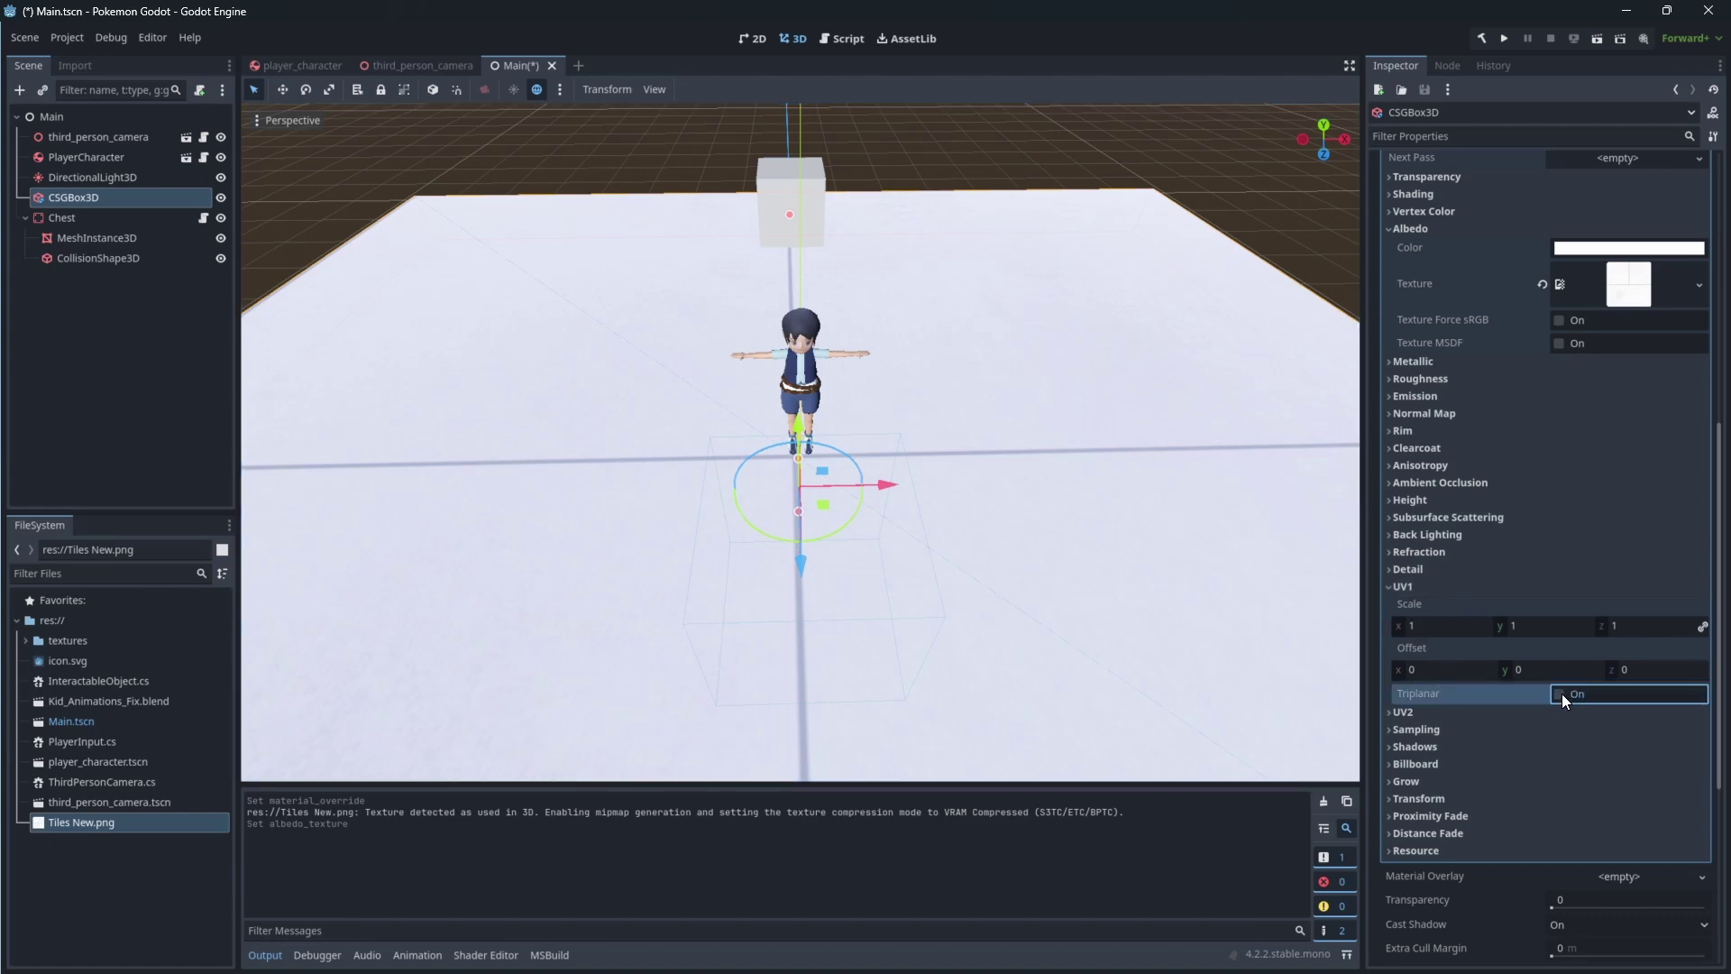
middle_drag(1010, 541, 1251, 539)
middle_drag(991, 532, 1203, 496)
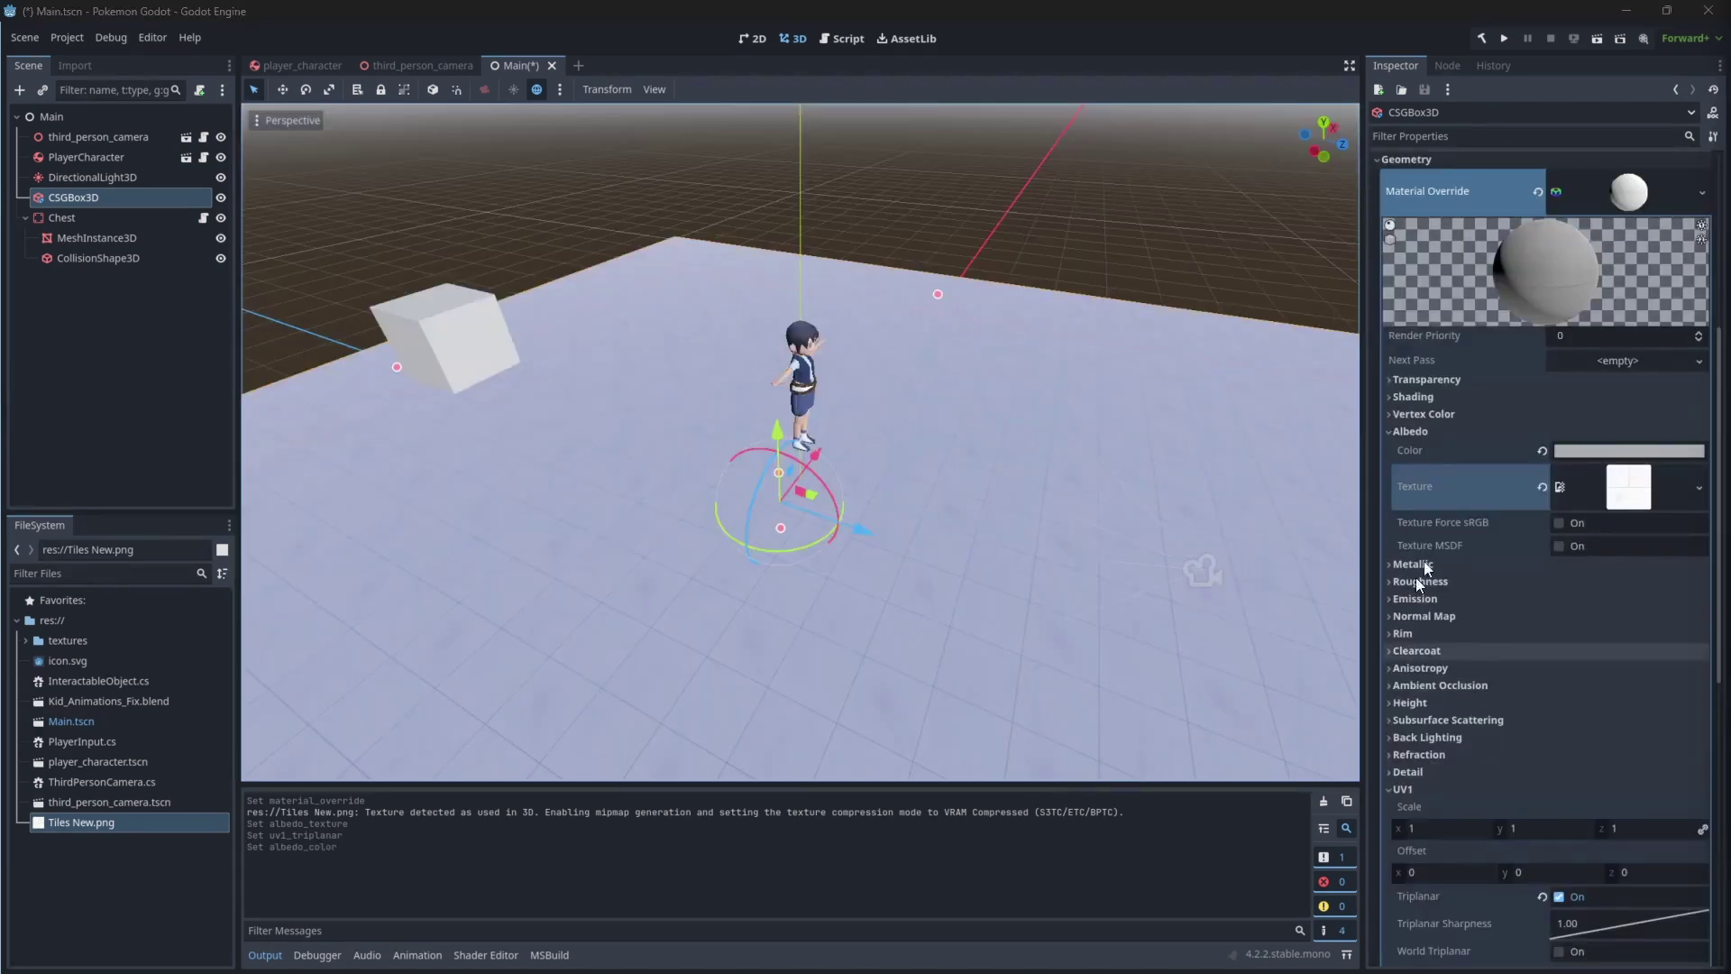
- Change the floor material's Albedo color to a green of about hex 428036
click(1579, 451)
drag(1614, 564, 1542, 611)
drag(1709, 552, 1710, 577)
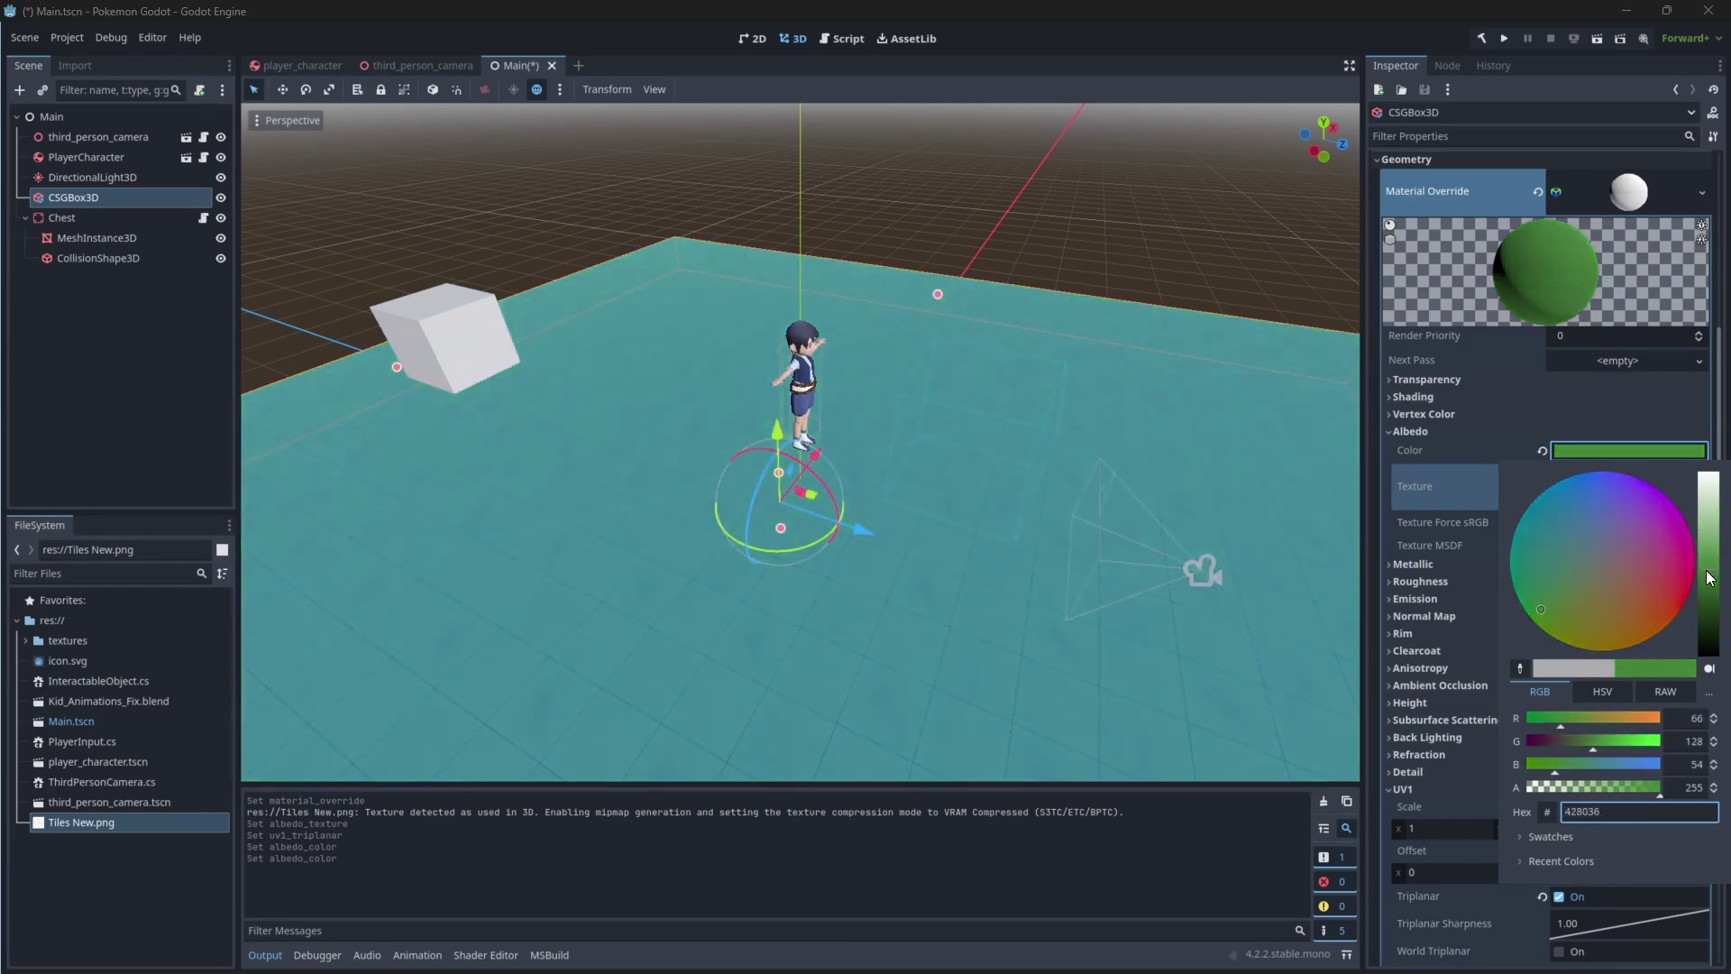
middle_drag(1086, 511, 1035, 637)
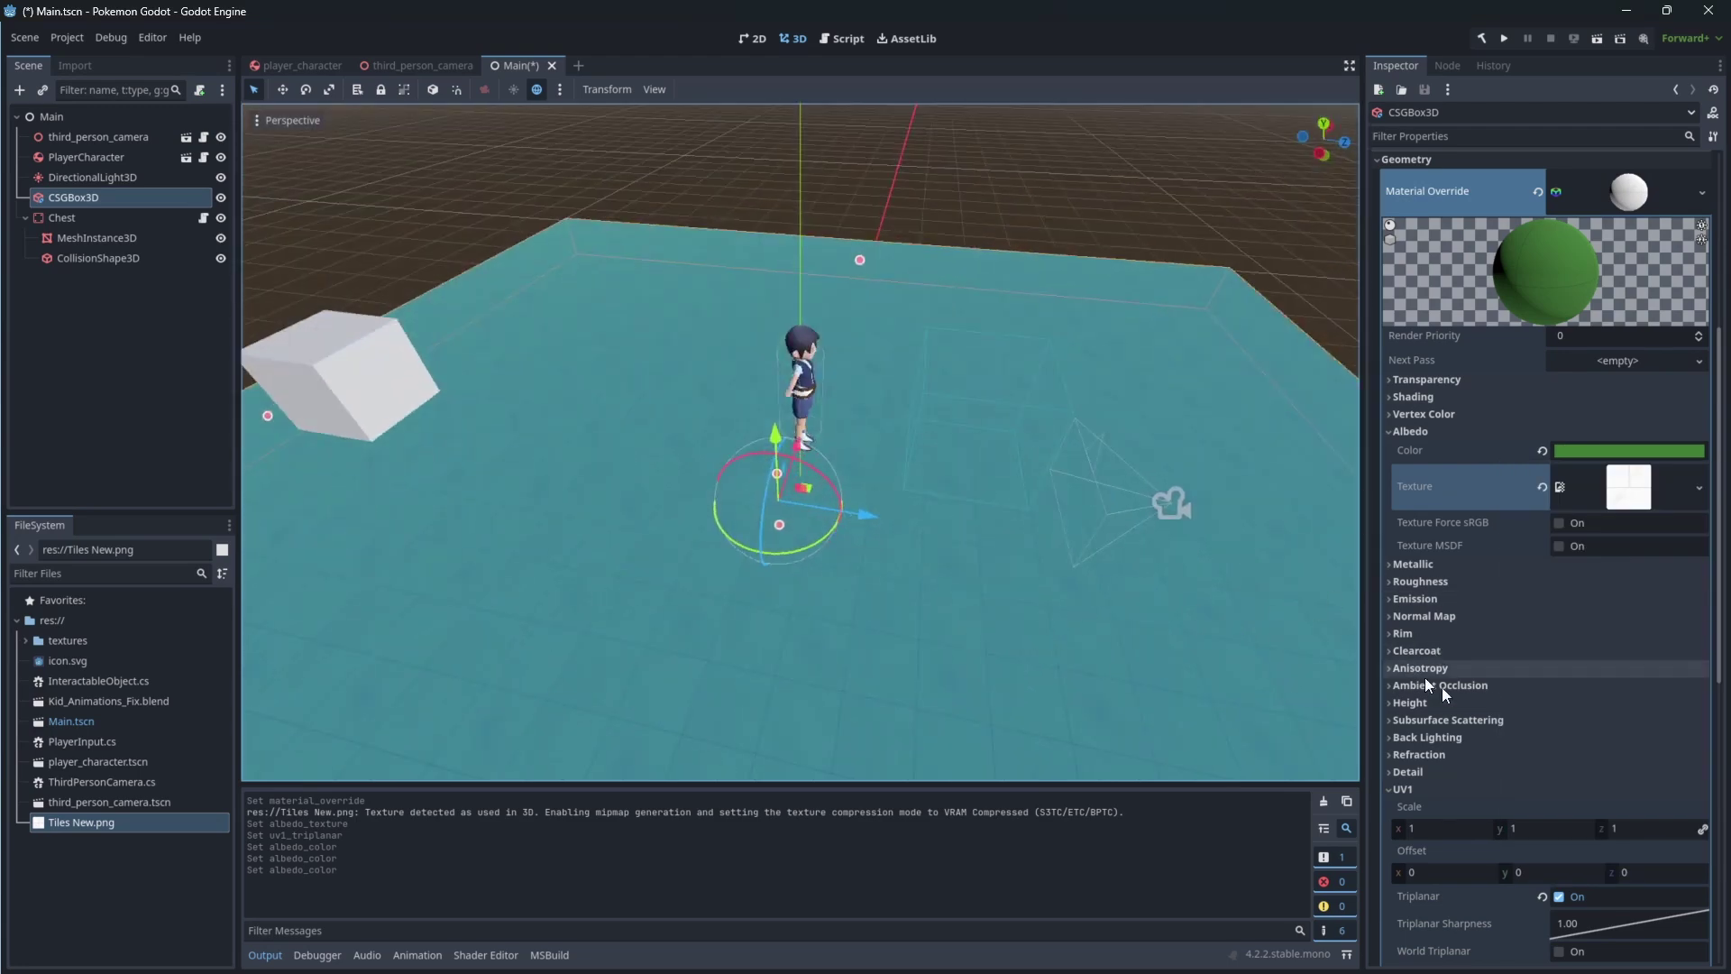
- Check the green tiled floor in the scene, run the project to test the character on it, and close the game window
click(1008, 212)
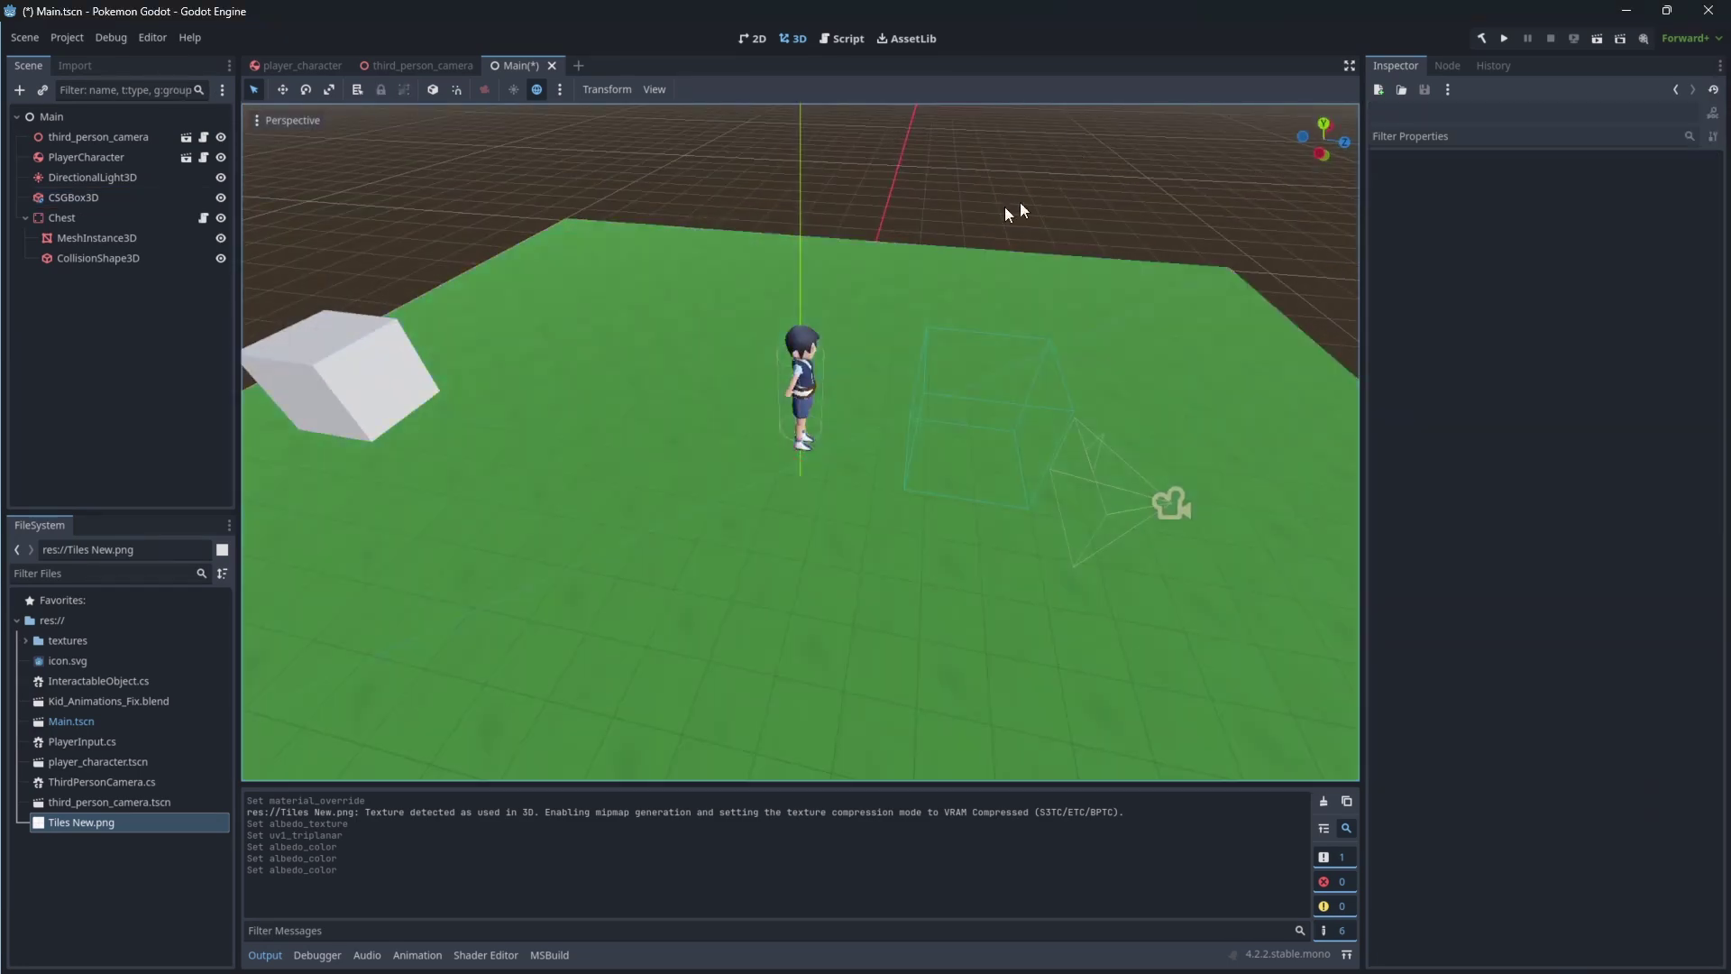
middle_drag(983, 436, 721, 611)
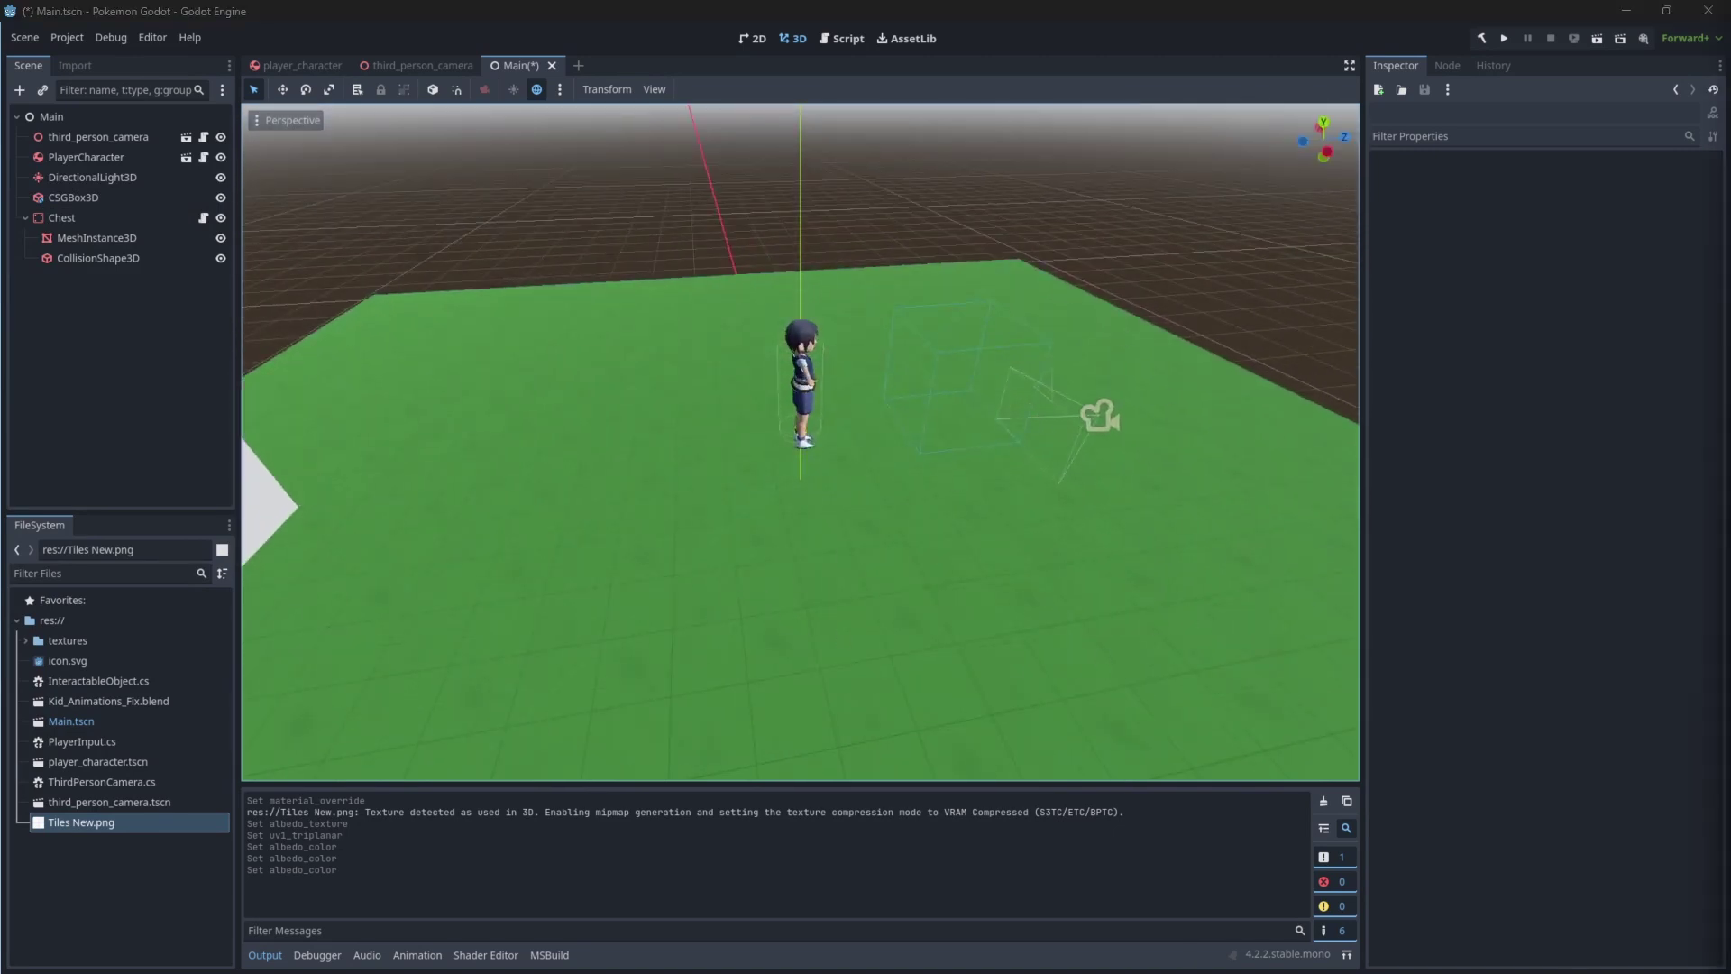
click(1504, 38)
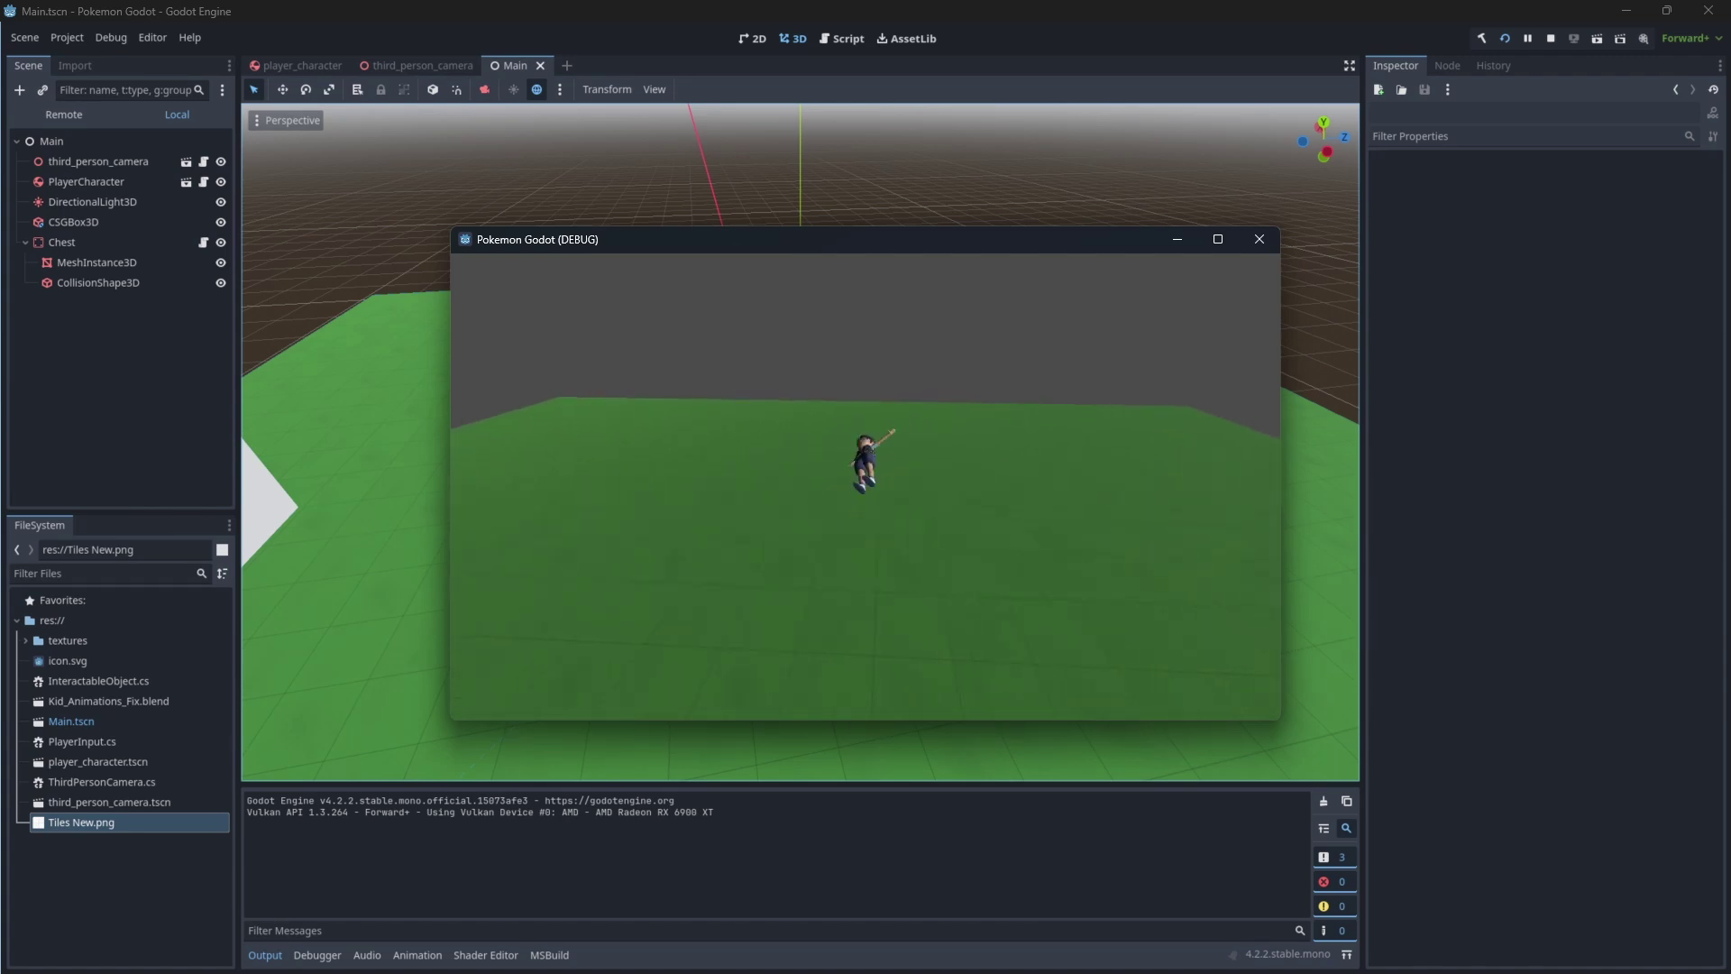
click(1260, 239)
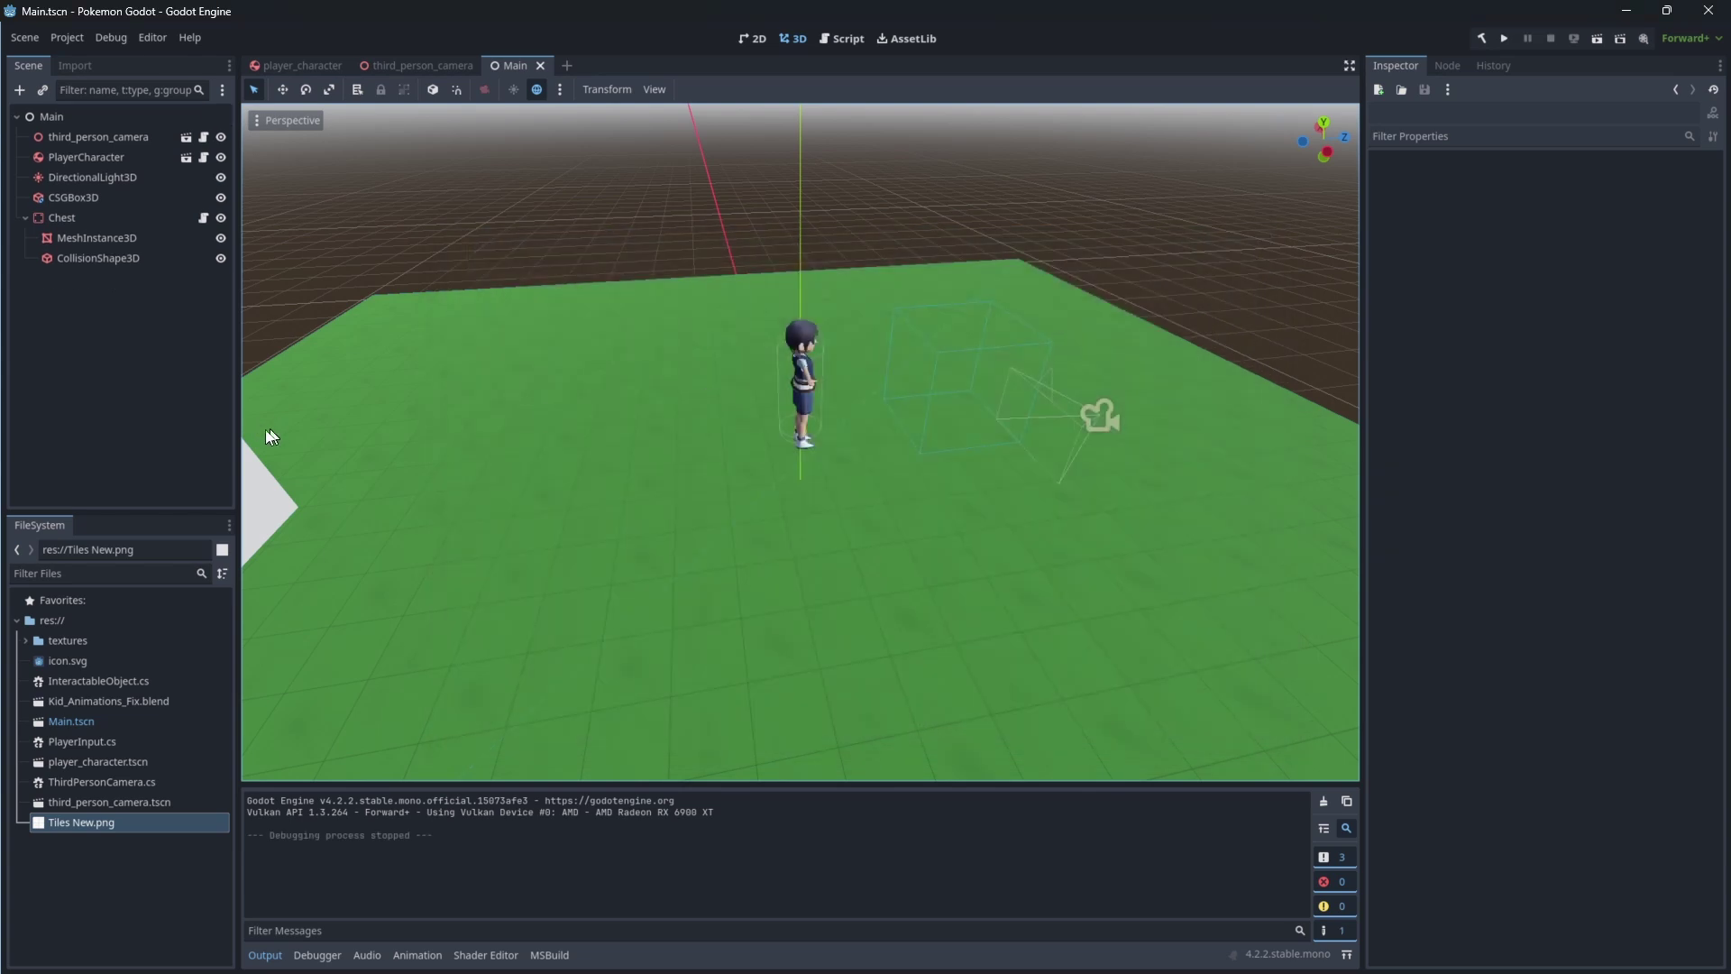
- Open the PlayerCharacter scene from Main and lock the rigid body's Angular X and Angular Z axes
click(103, 158)
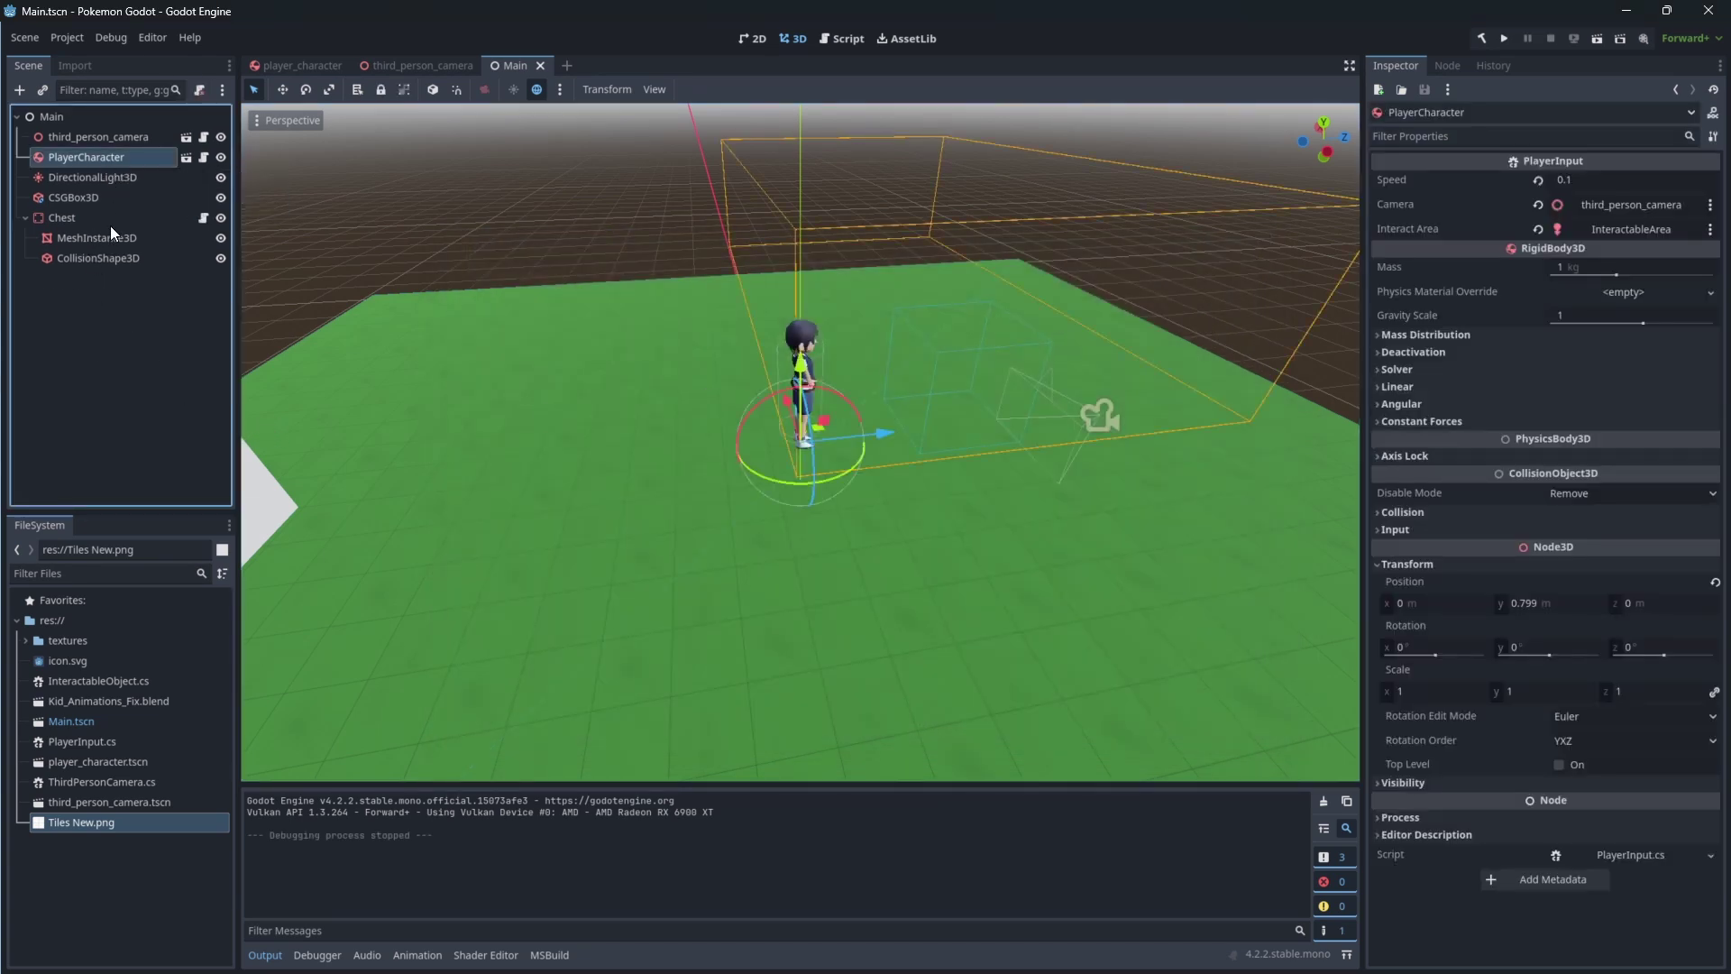
click(186, 157)
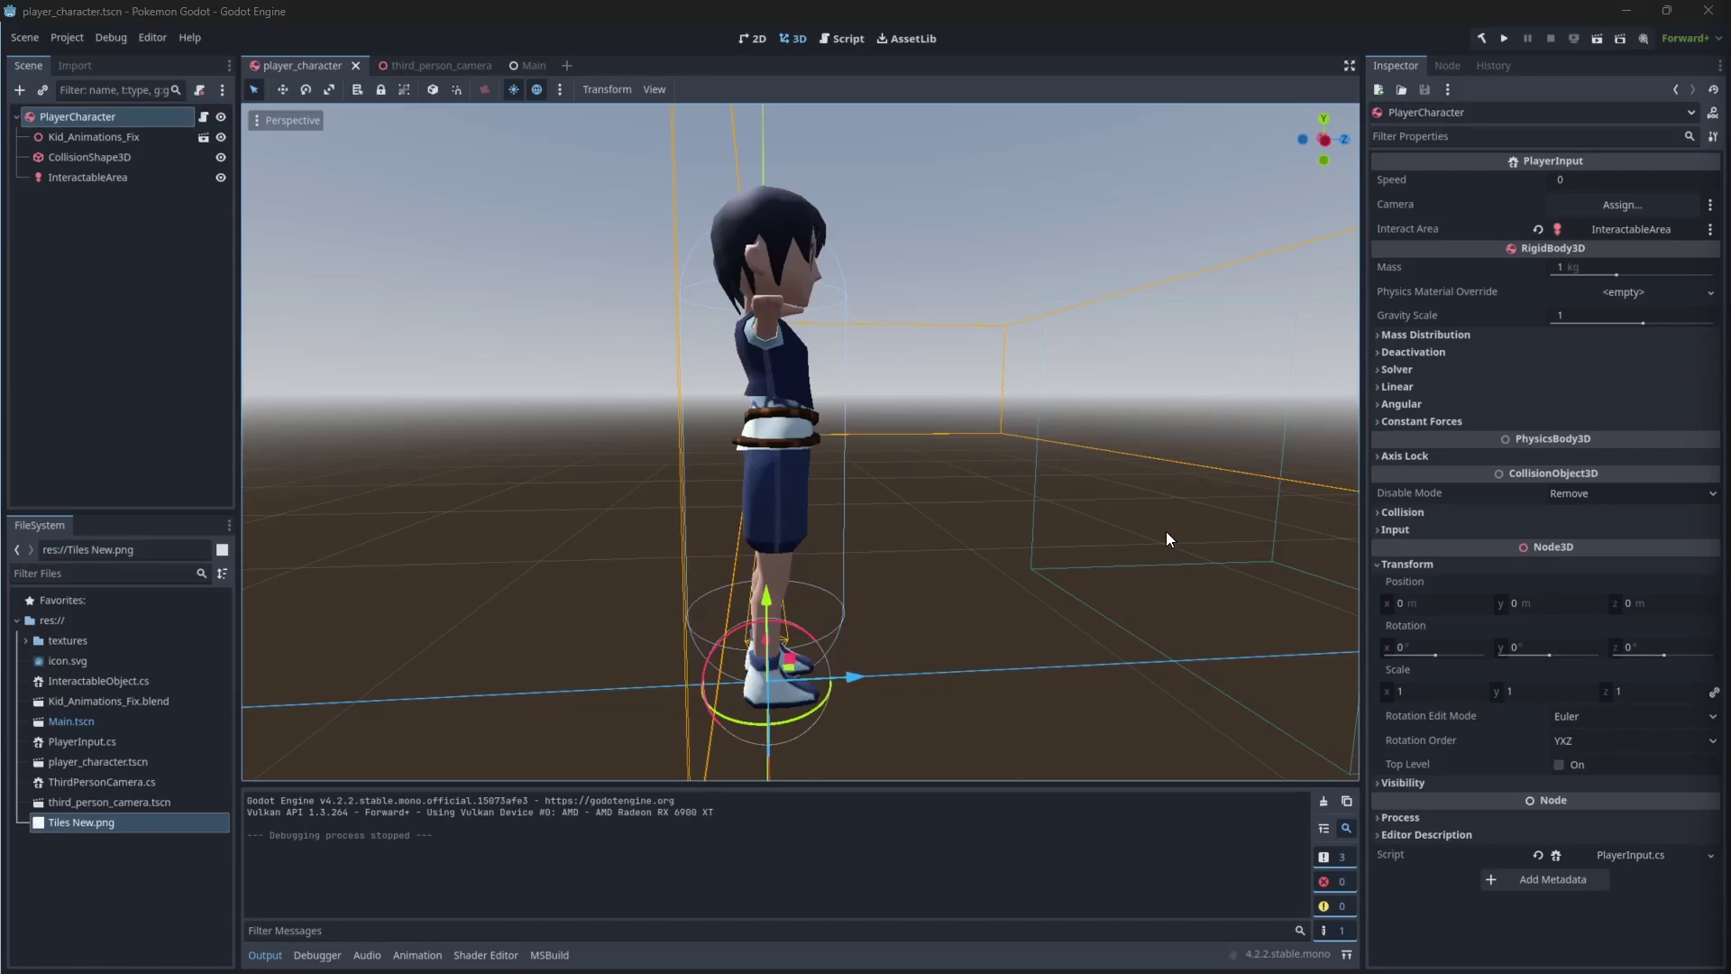
click(1410, 454)
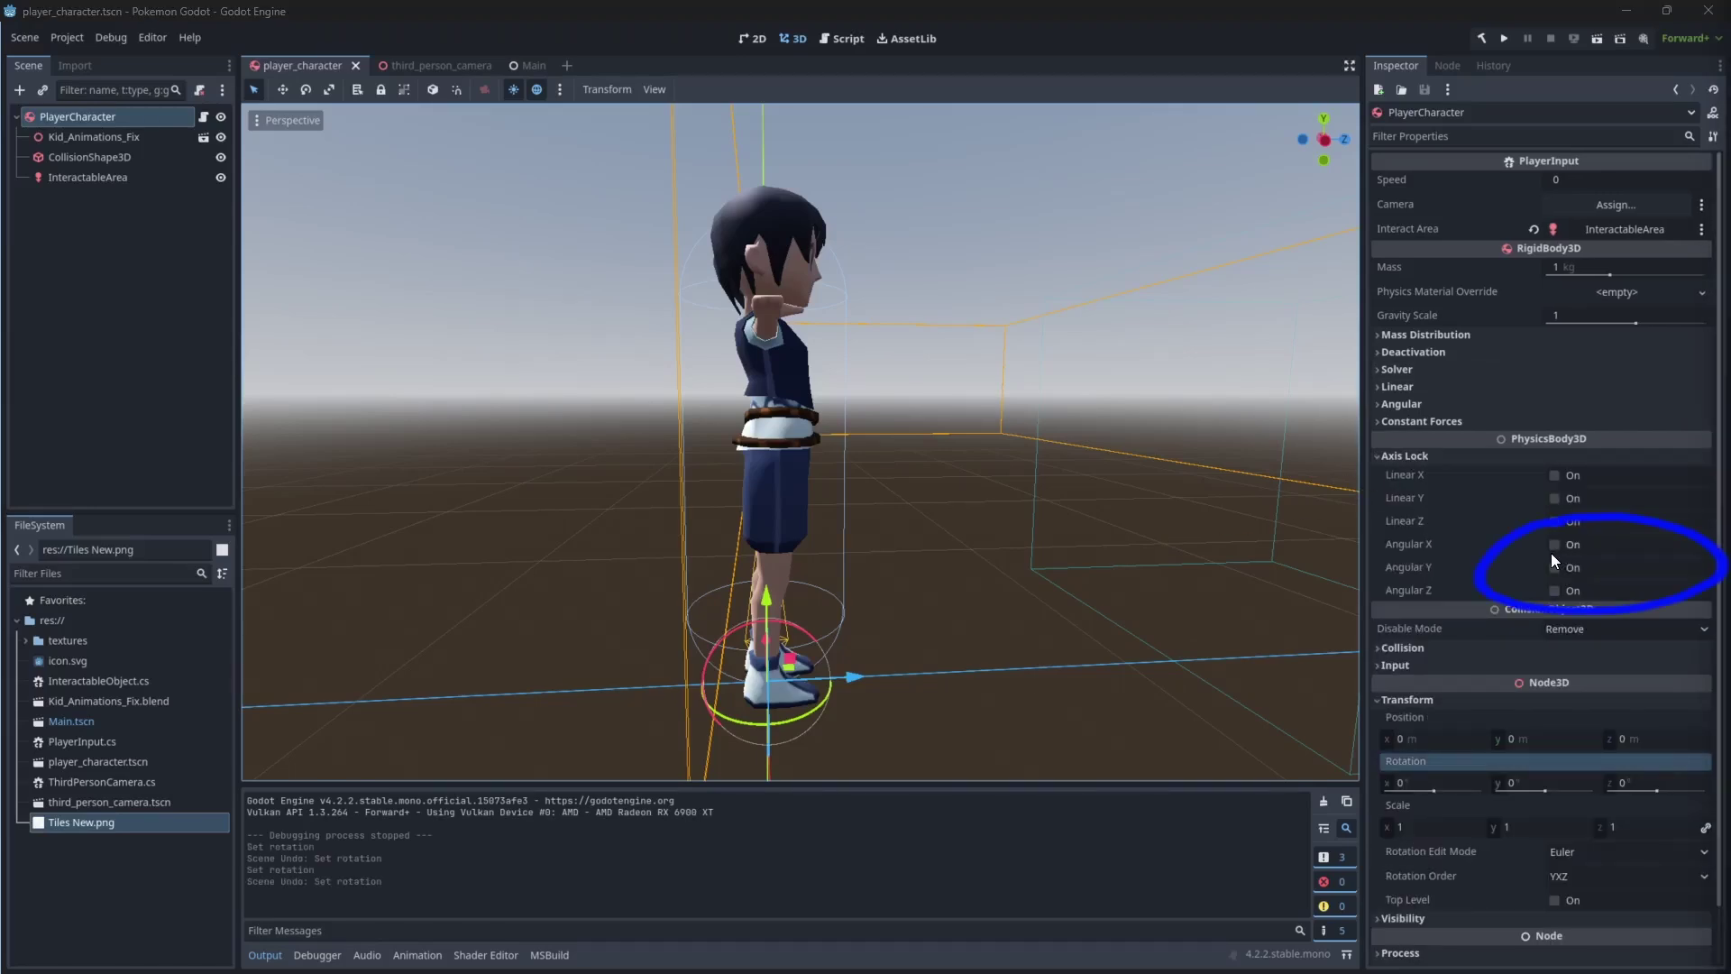
click(1555, 590)
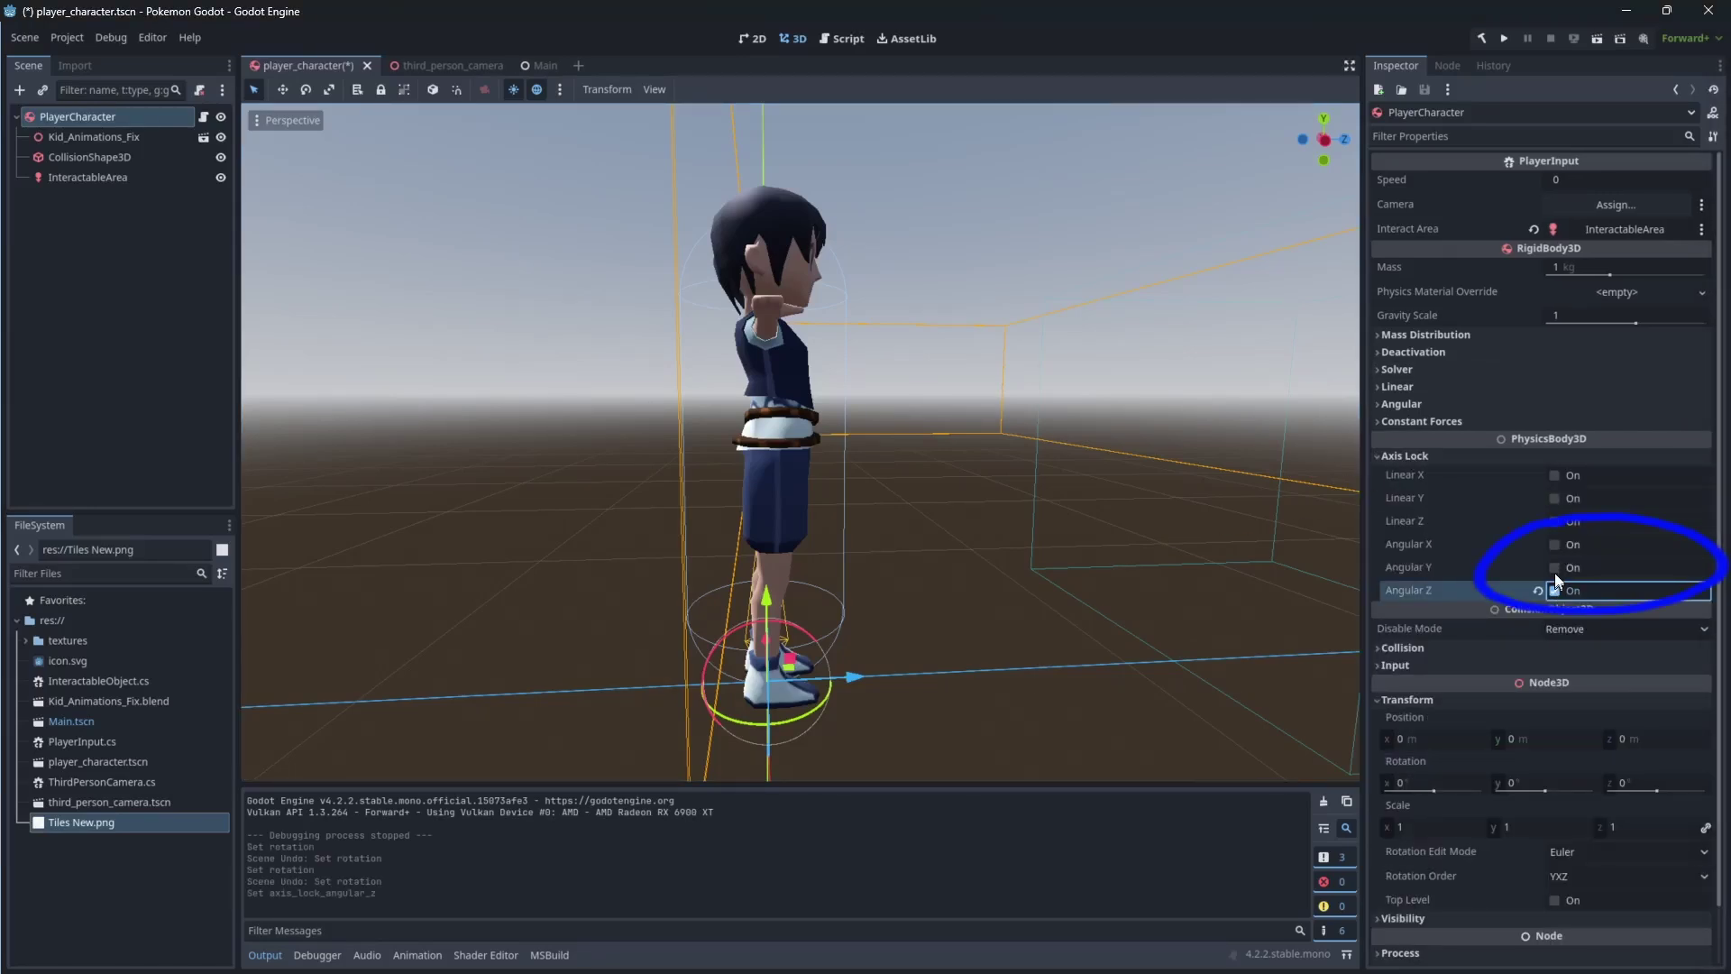
click(1556, 546)
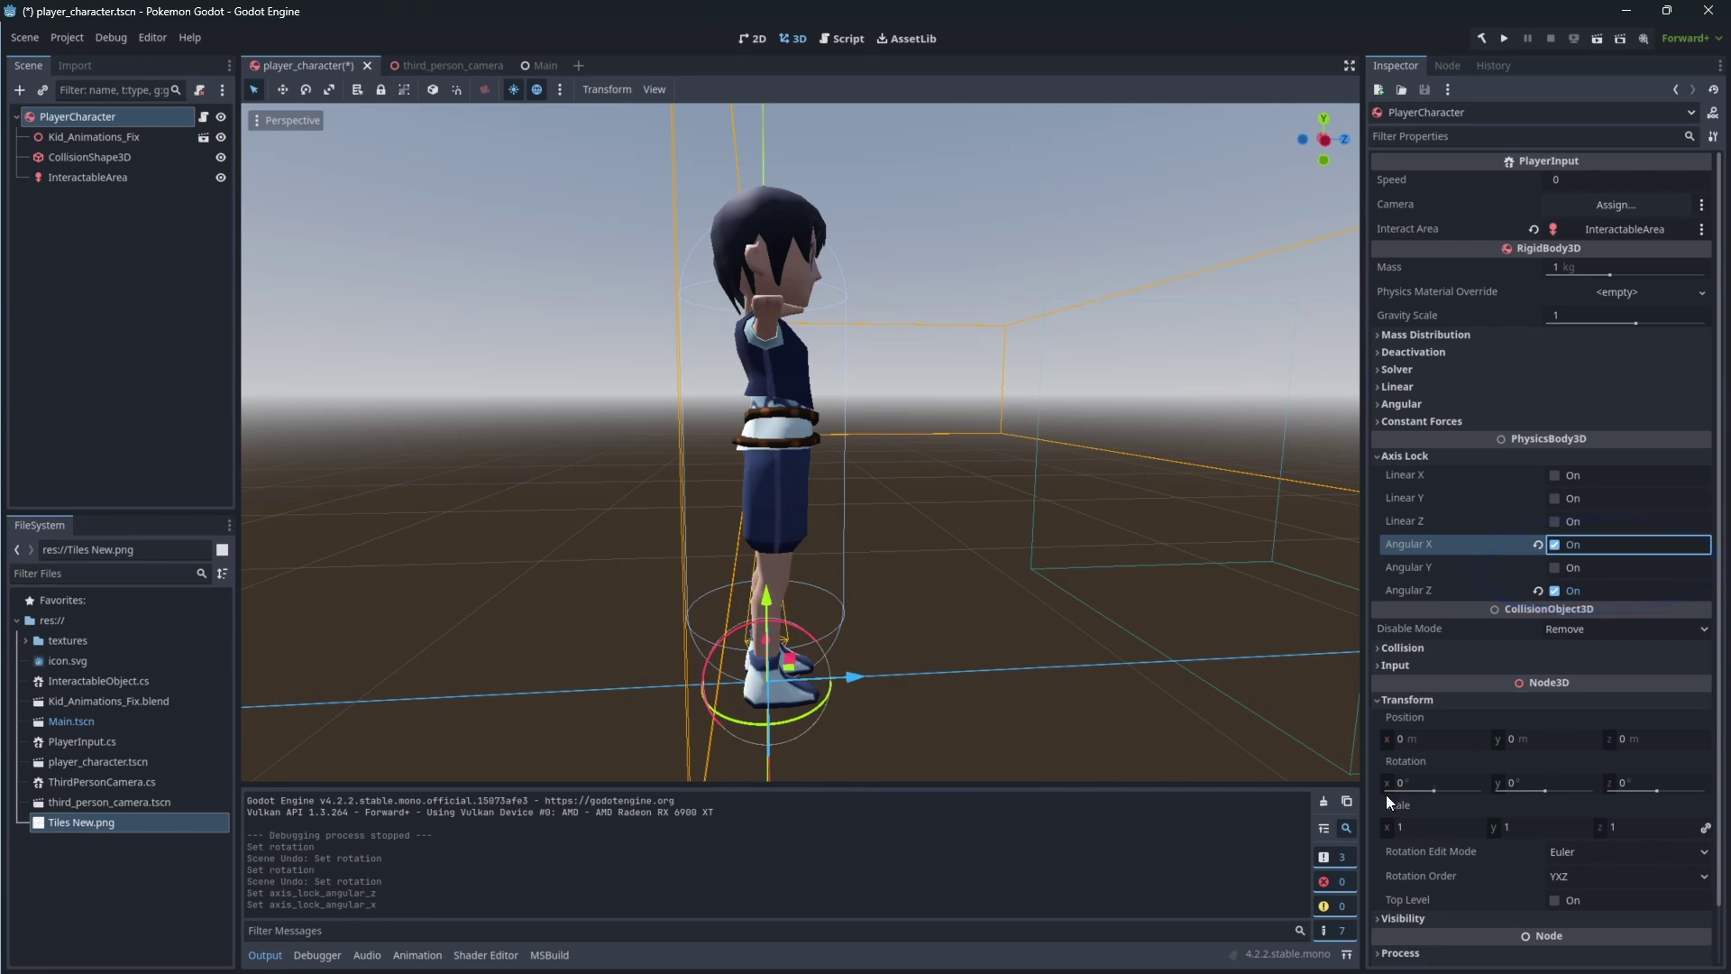
- Run the project, walk the character around the green floor to test the locked rotation axes, and close the game window
click(1503, 39)
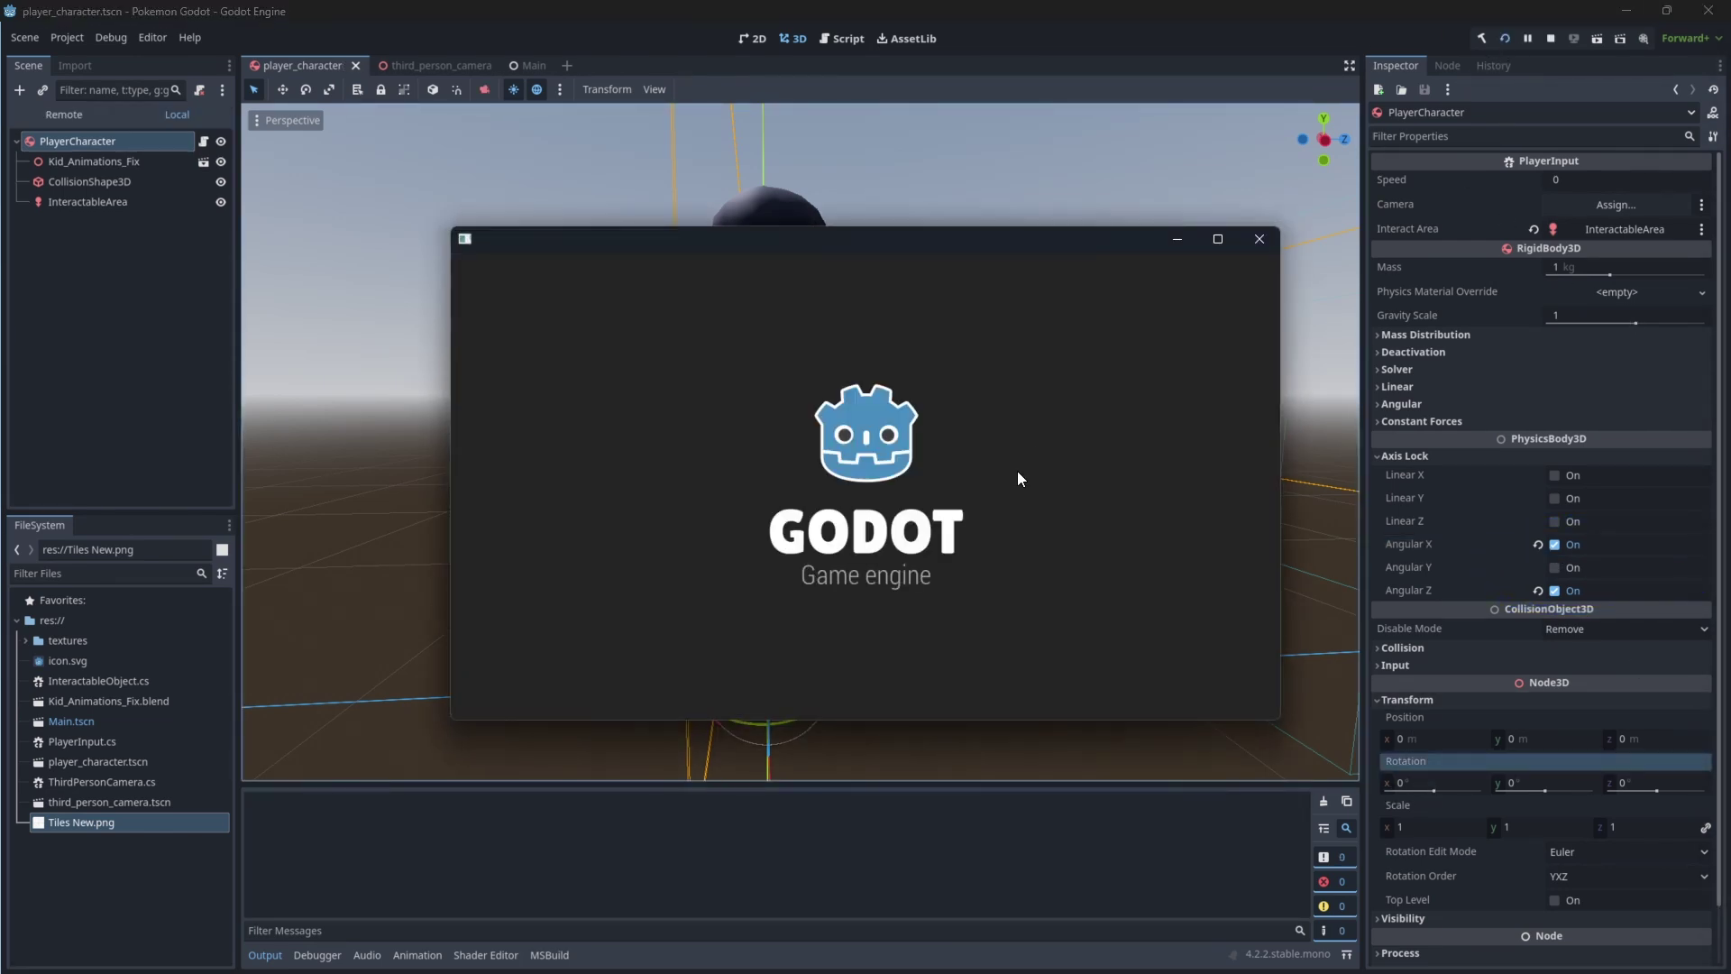
key(w)
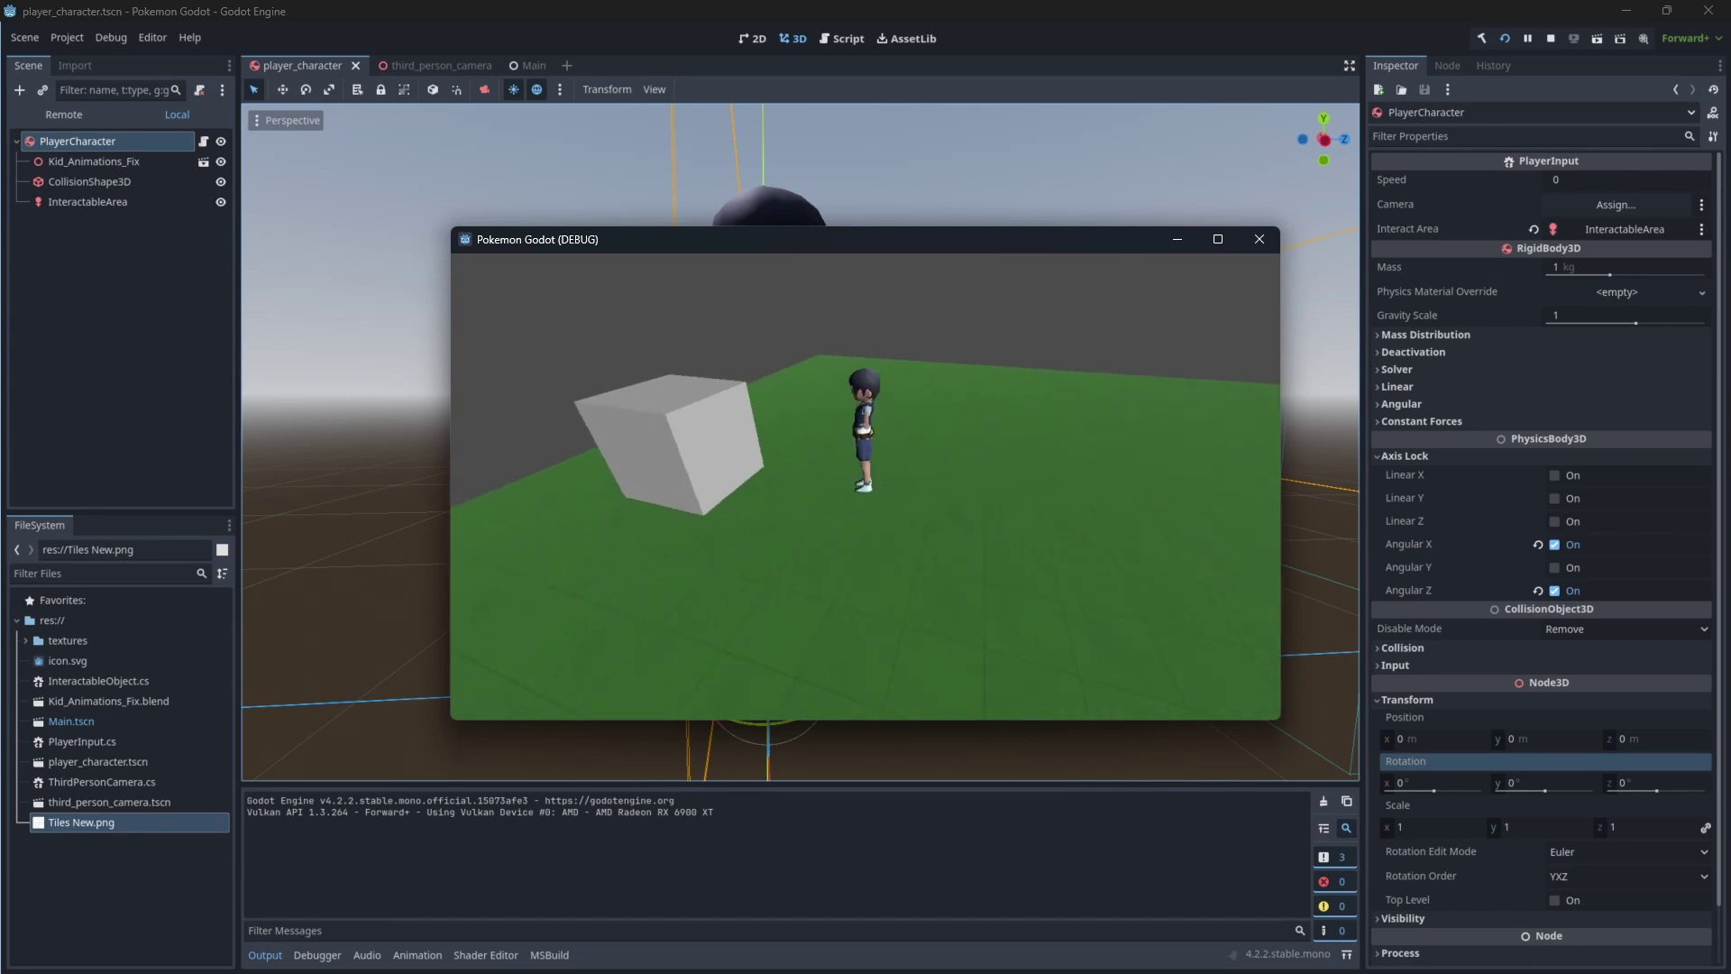
key(w)
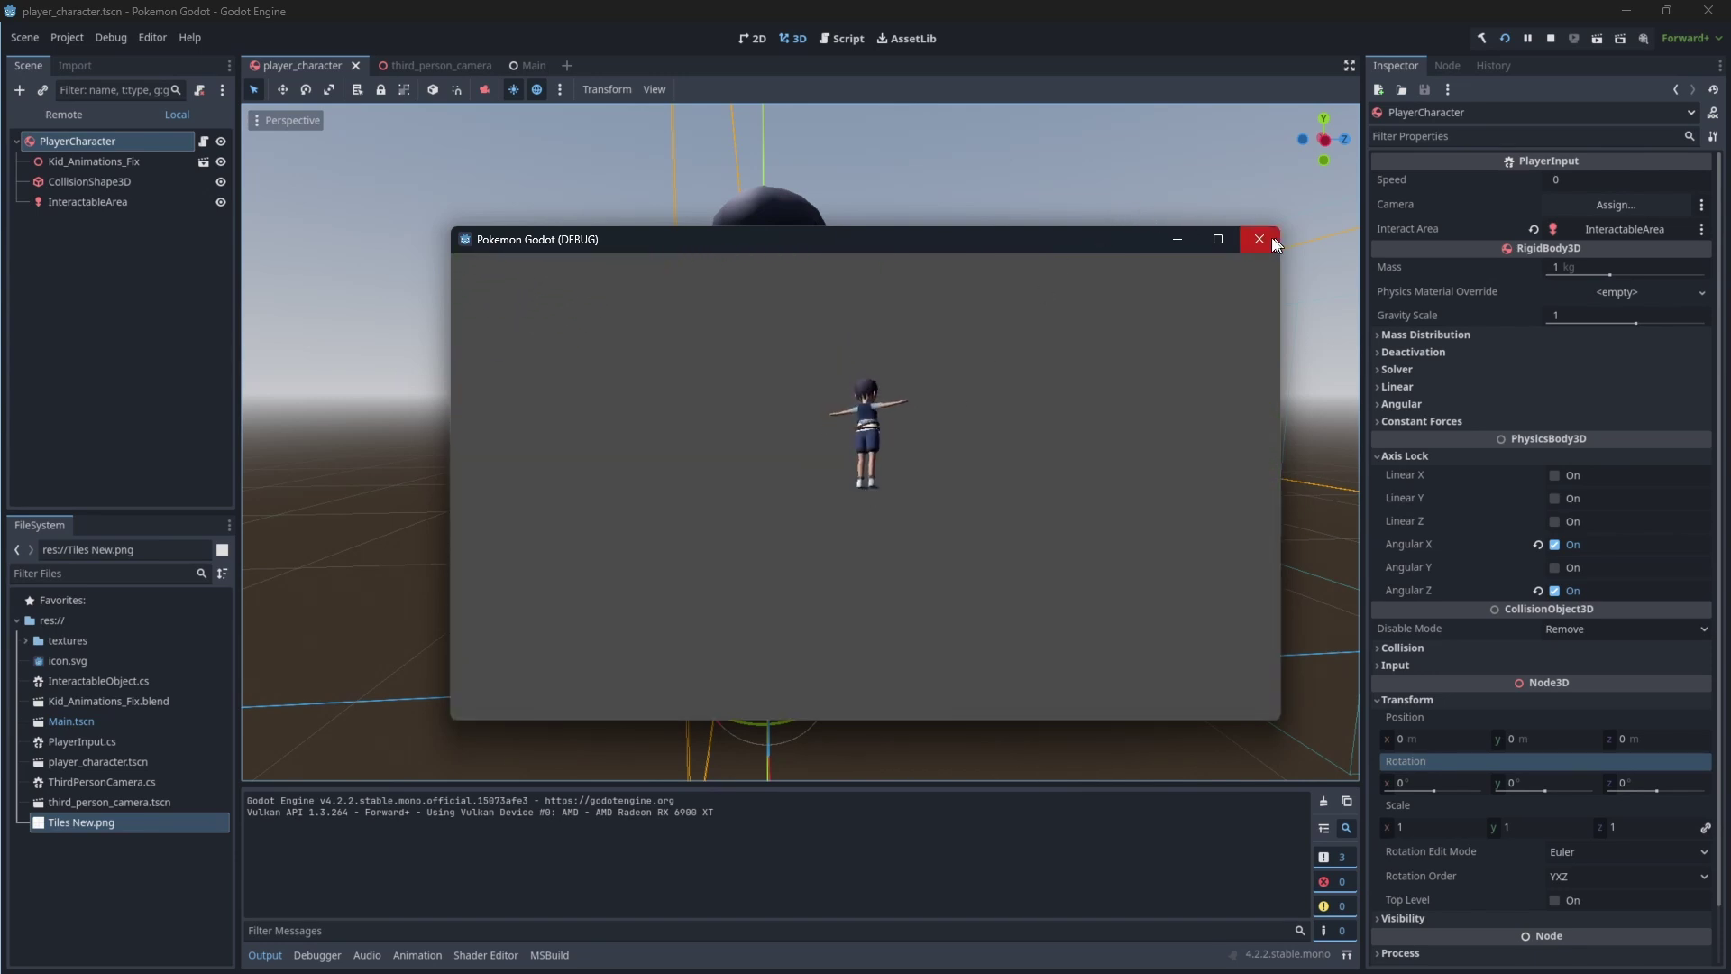
click(1258, 239)
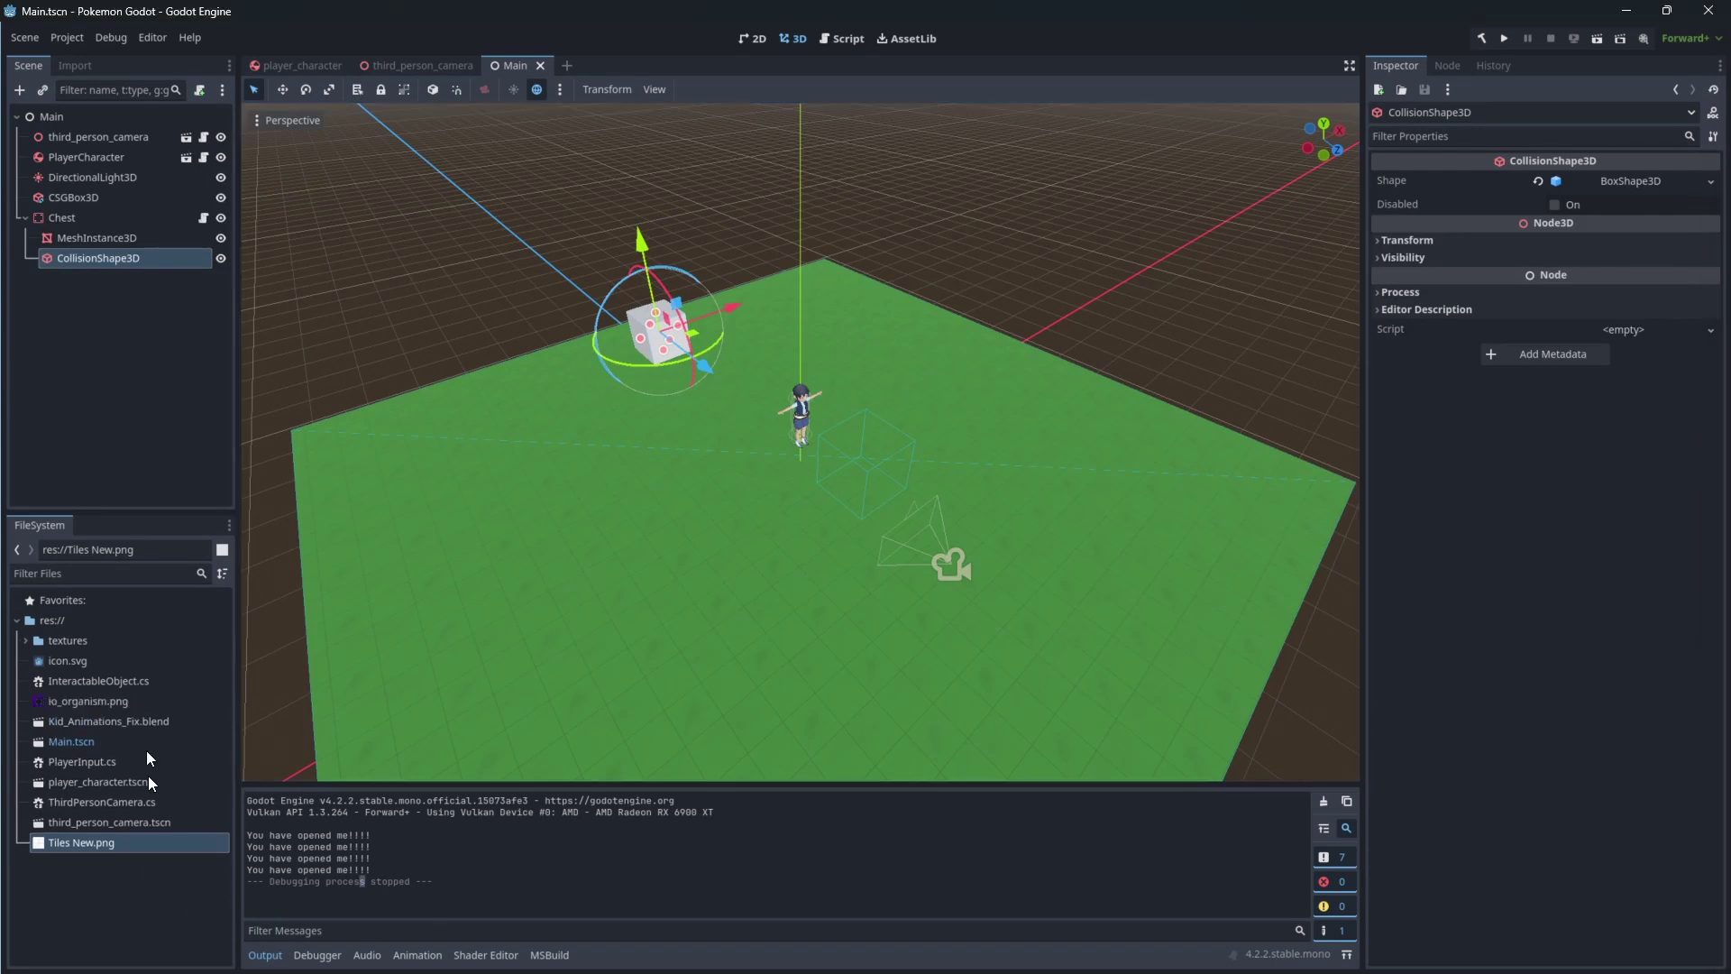
- Give the Chest's MeshInstance3D a new standard 3D material as its geometry Material Override
click(111, 700)
middle_drag(658, 353, 700, 373)
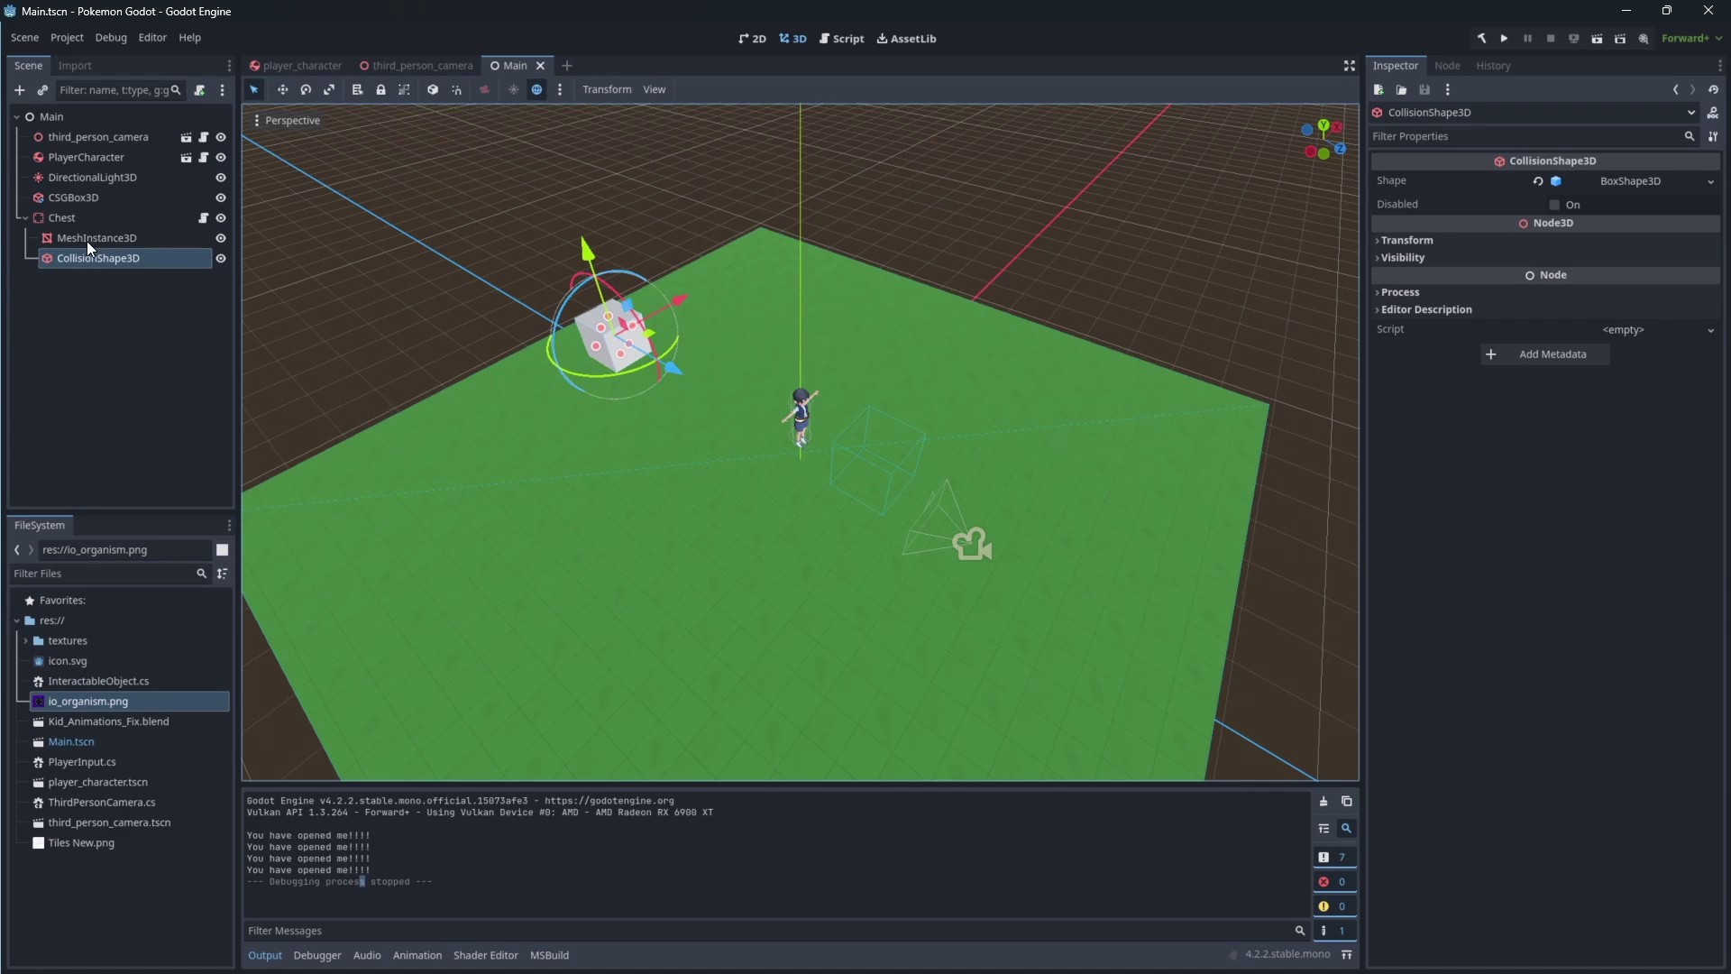
click(63, 219)
key(f)
scroll(893, 448, up, 12)
middle_drag(893, 449, 846, 348)
click(117, 259)
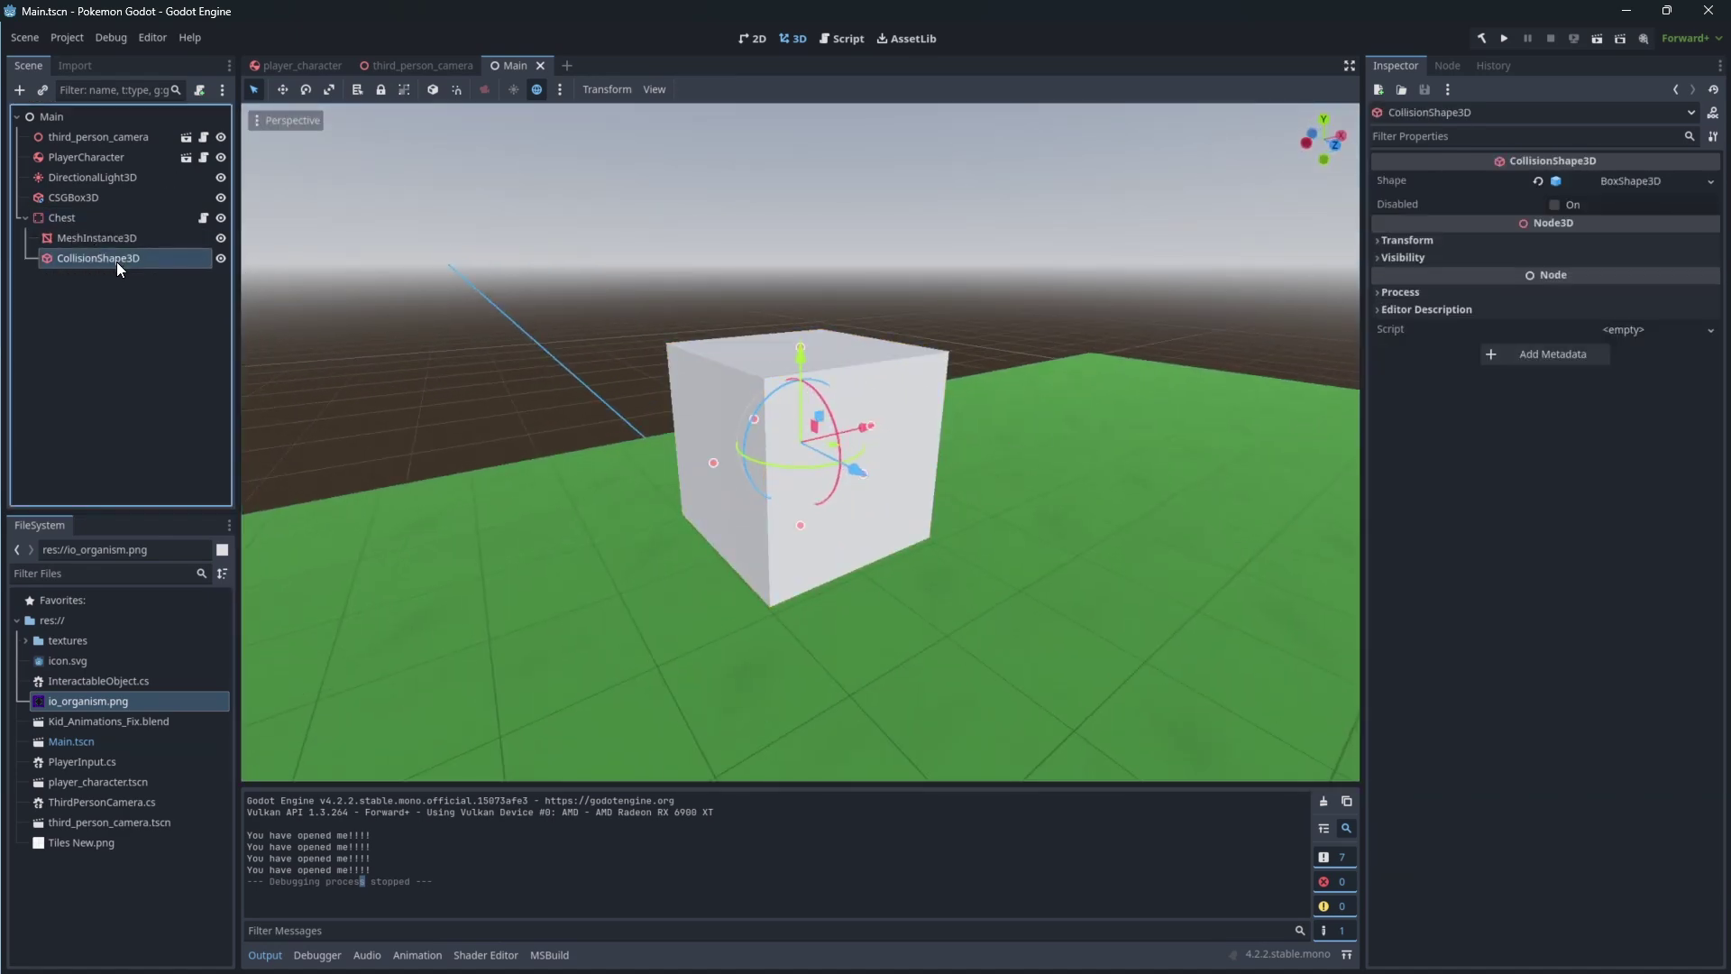
click(189, 238)
click(1414, 274)
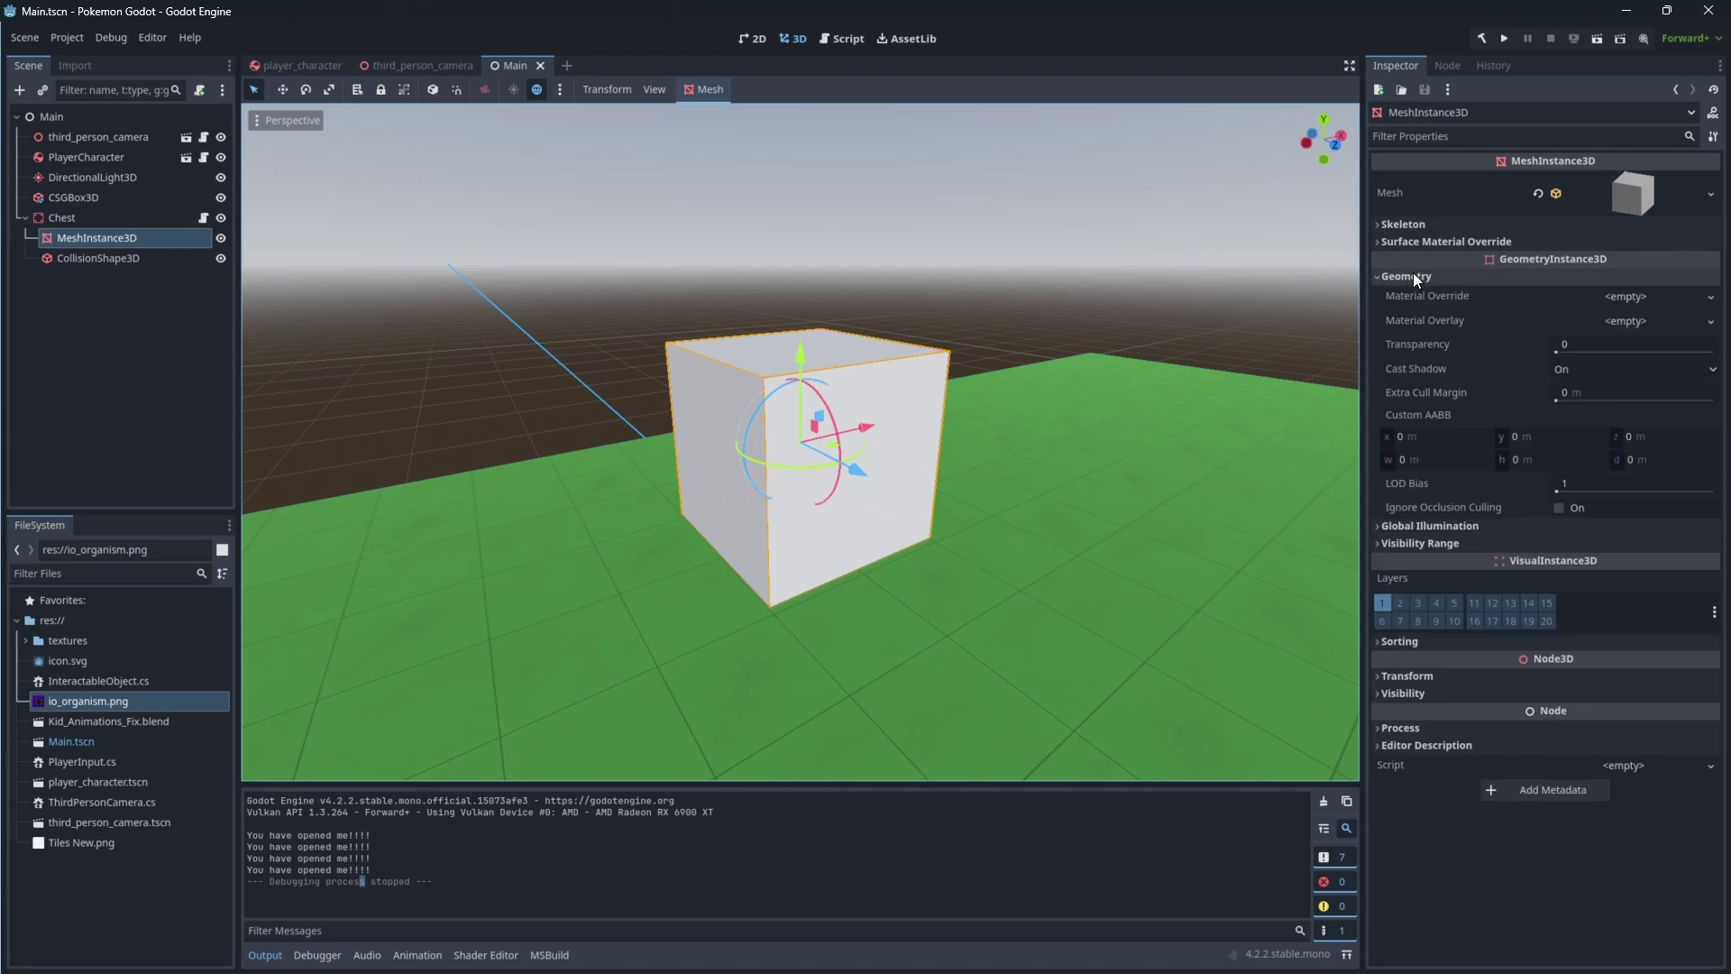
click(1658, 295)
click(1643, 320)
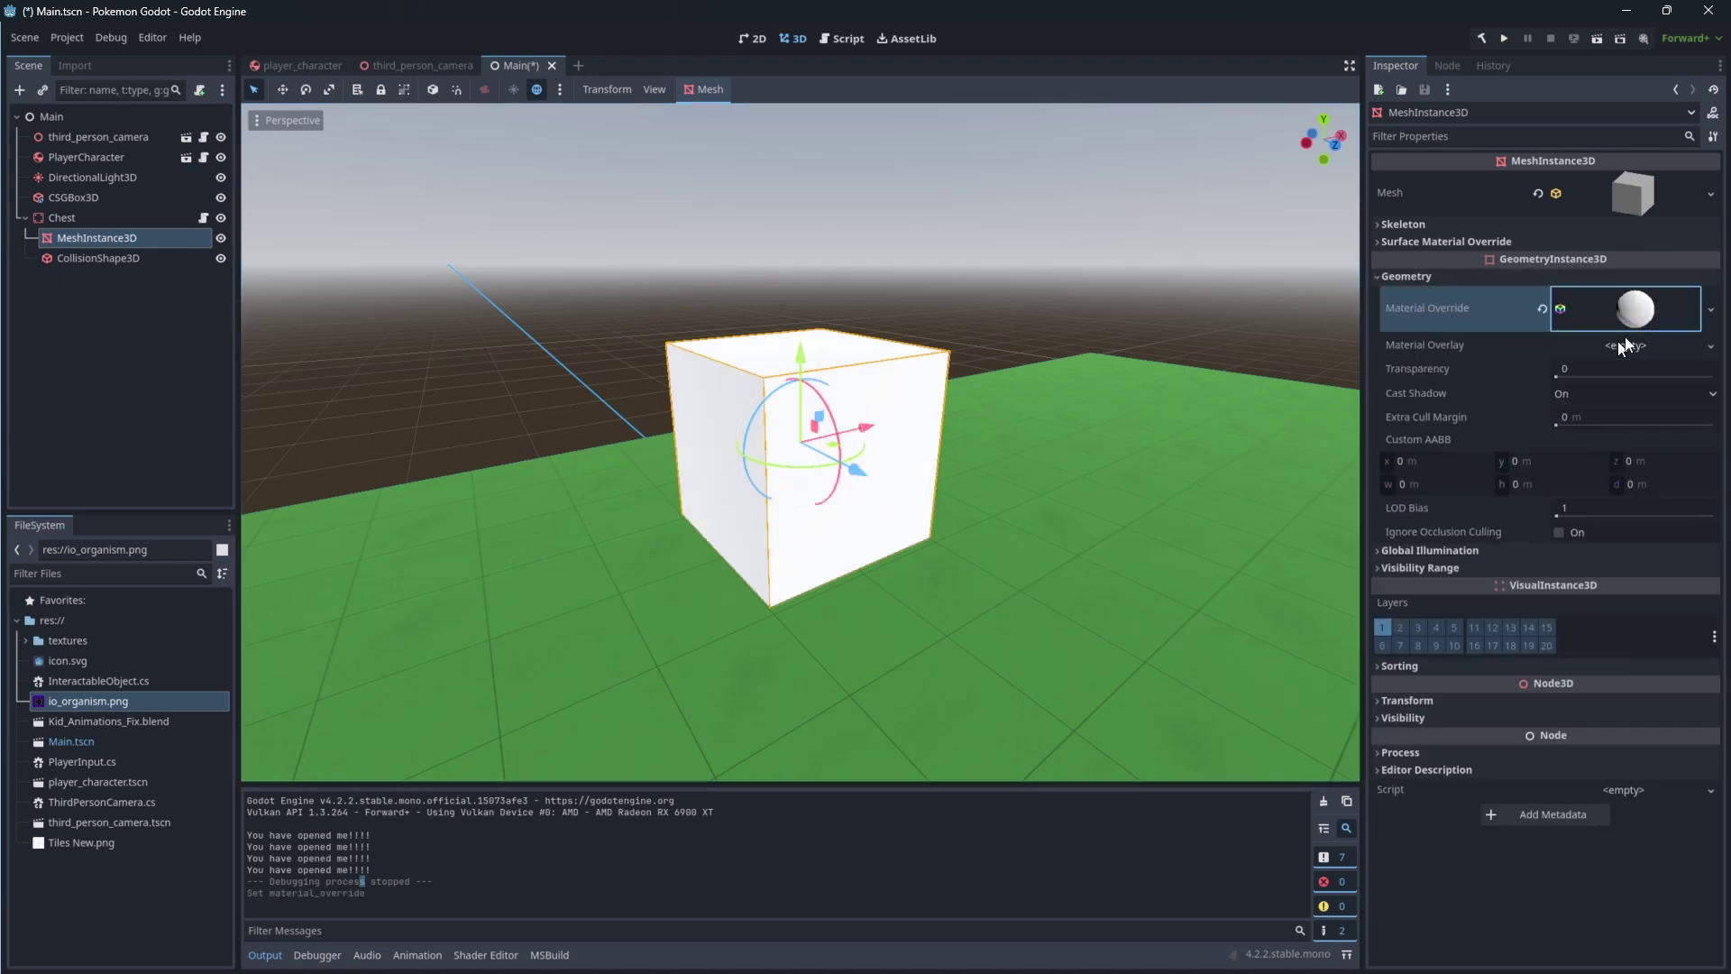
- Assign io_organism.png as the Albedo texture of the chest's override material
click(1573, 308)
scroll(1495, 512, down, 5)
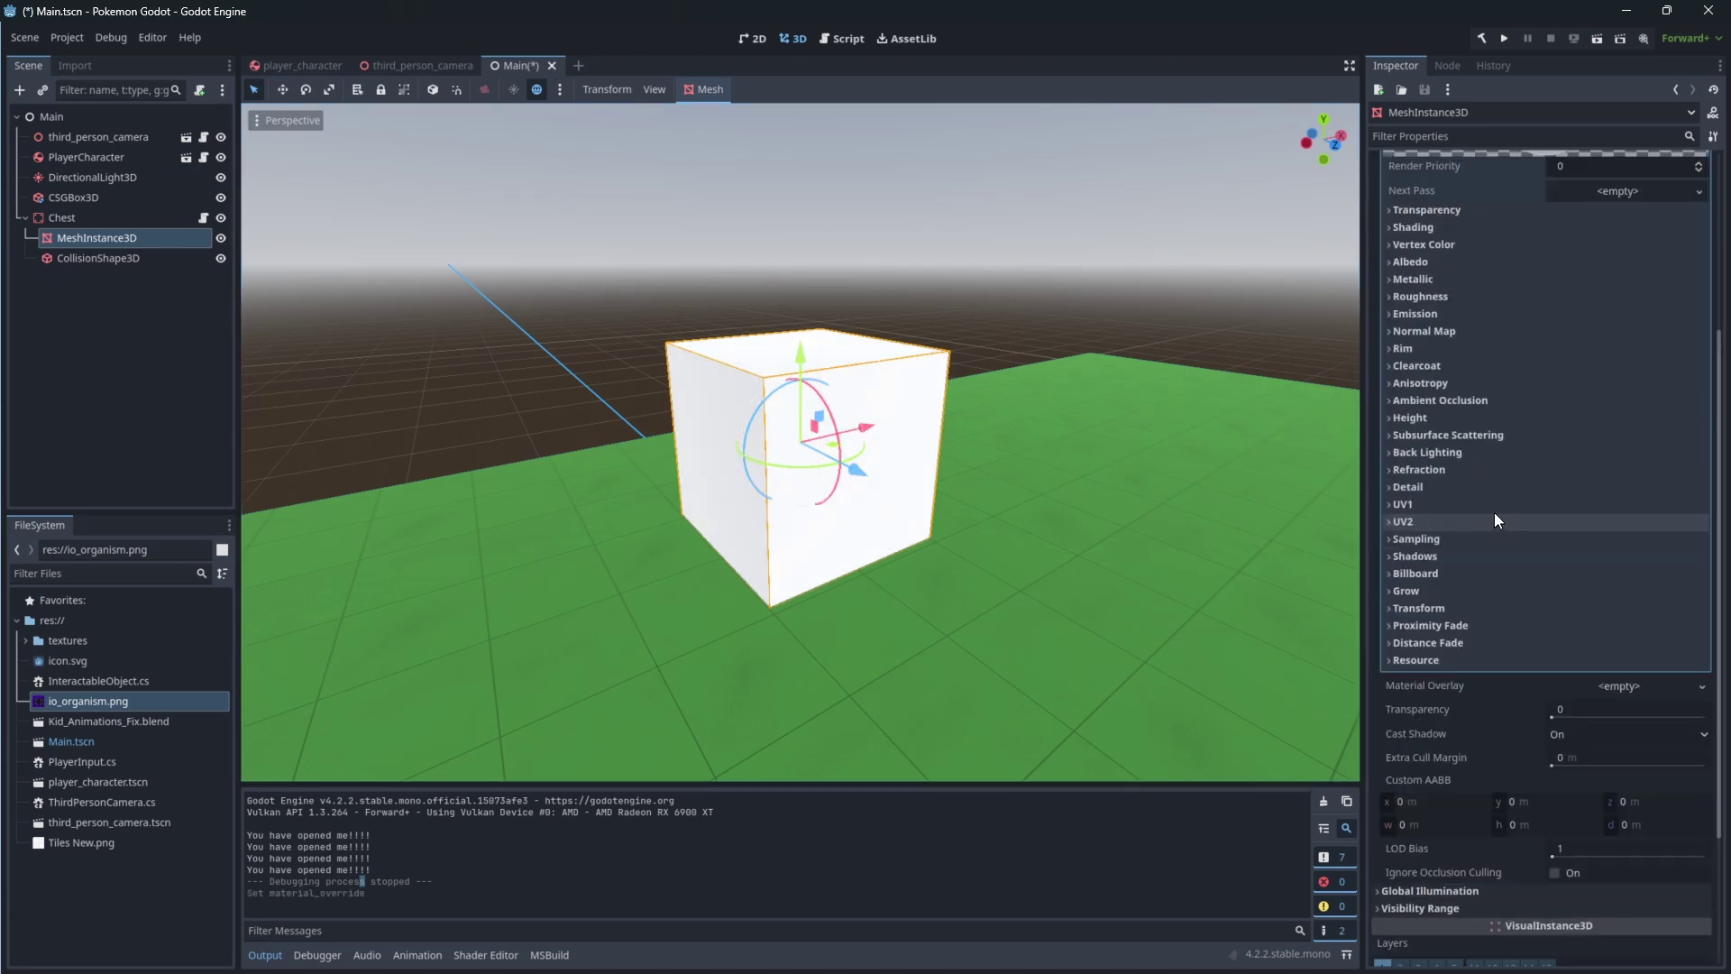
click(1412, 263)
drag(88, 701, 1585, 301)
middle_drag(1046, 397, 684, 430)
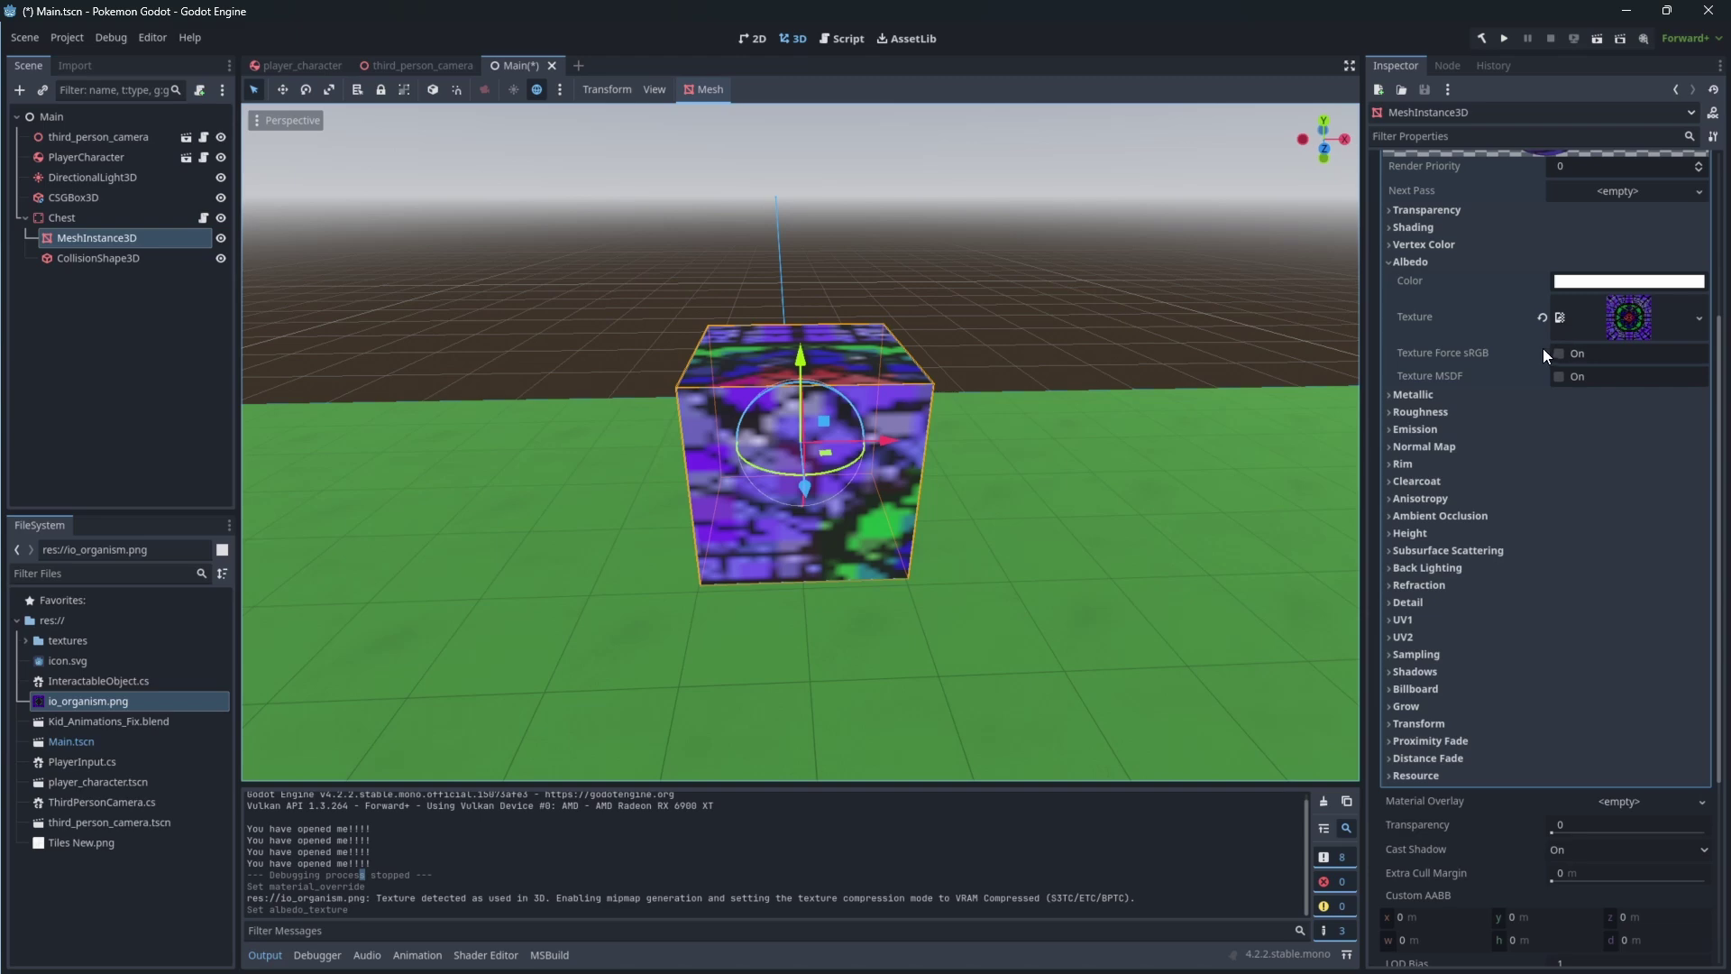
- Enable Triplanar mapping in the chest material's UV1 settings and check the texture on the cube
click(1489, 619)
scroll(1498, 522, down, 3)
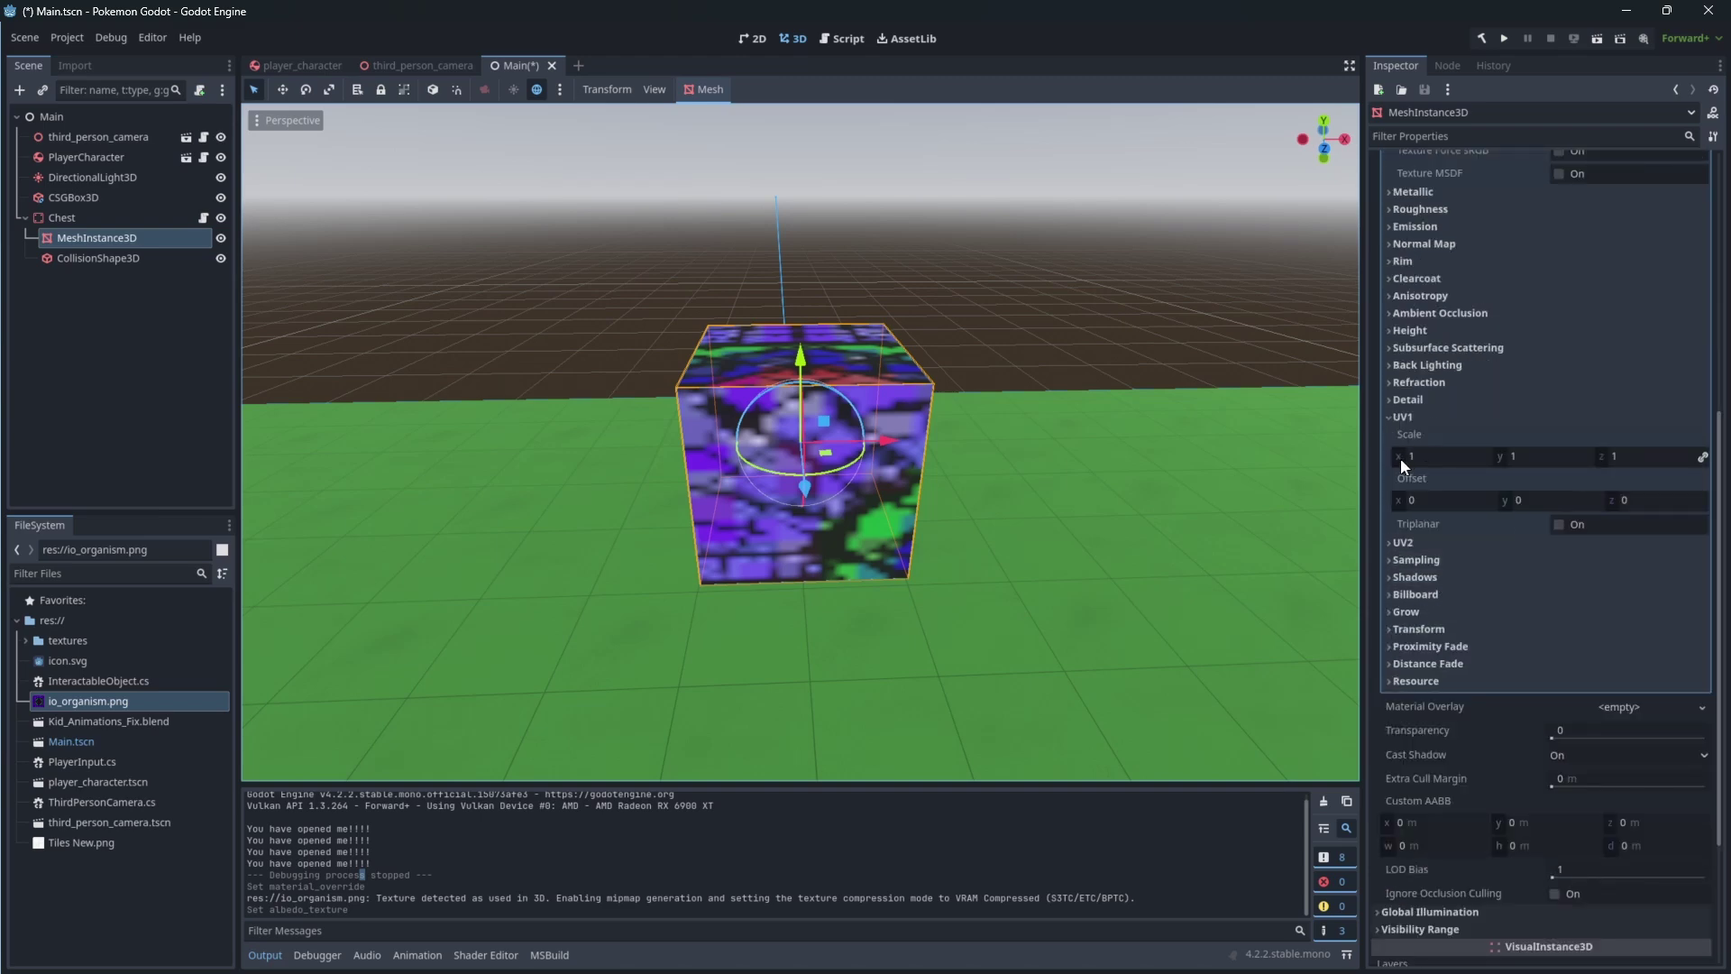
middle_drag(847, 423, 882, 424)
click(1559, 524)
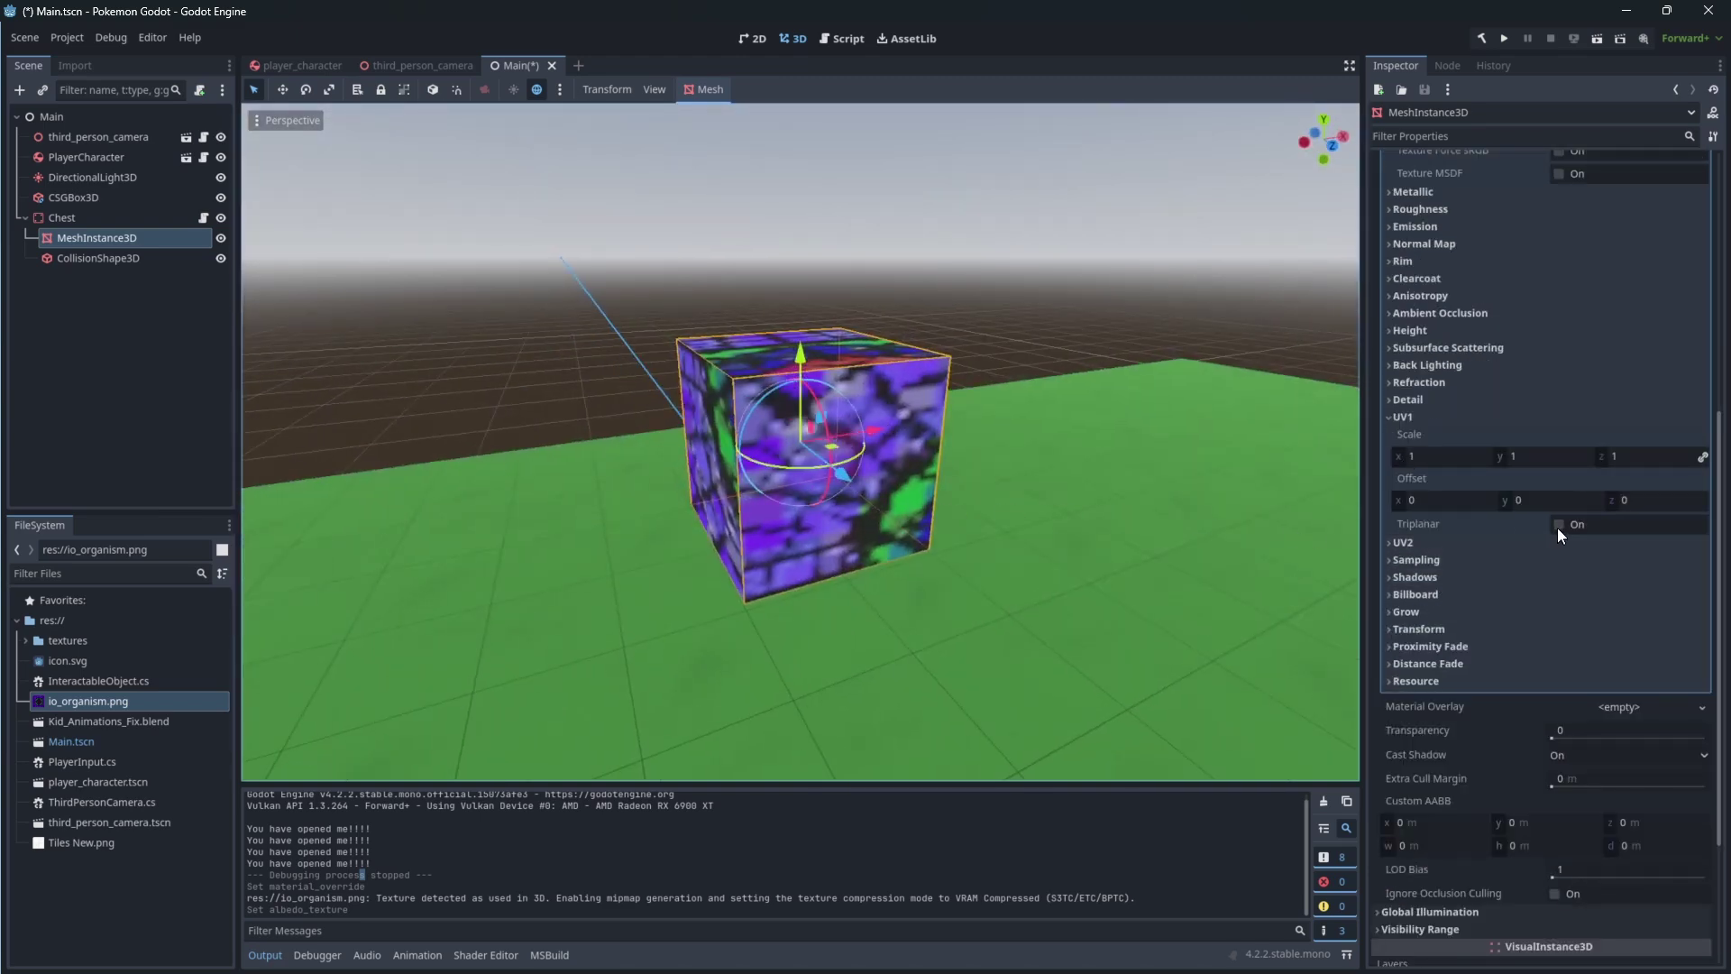
middle_drag(783, 393, 757, 422)
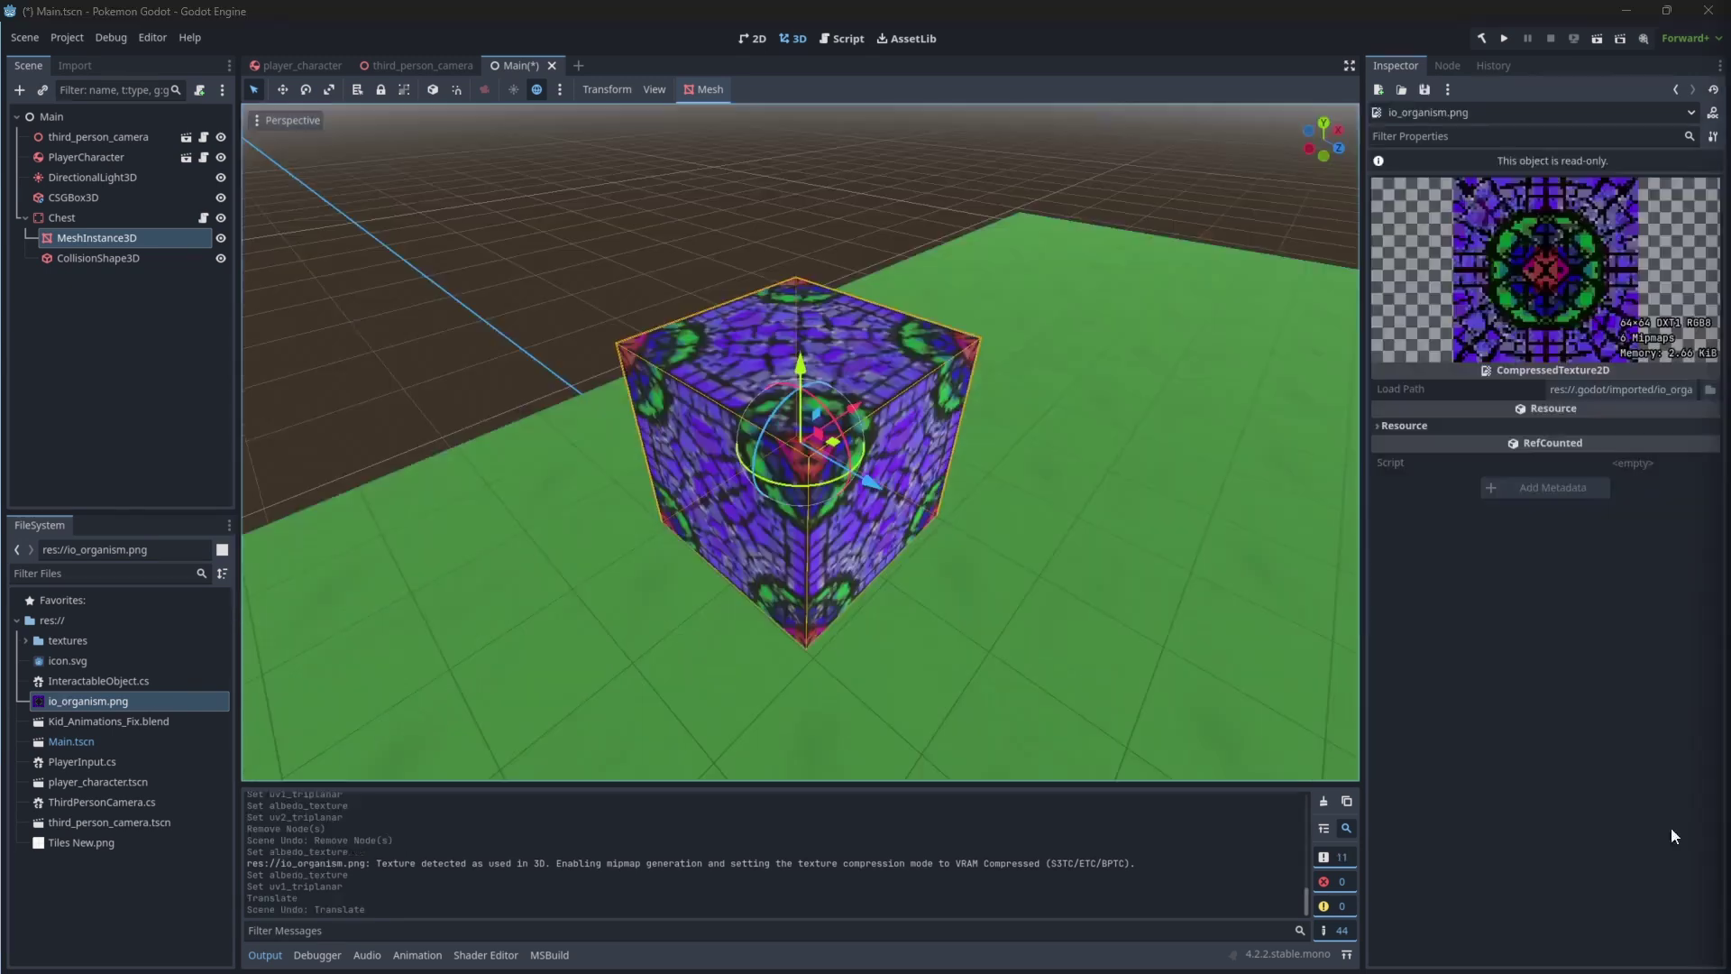
- Run the project, walk to the textured chest and interact with it several times, then close the game window
click(1504, 37)
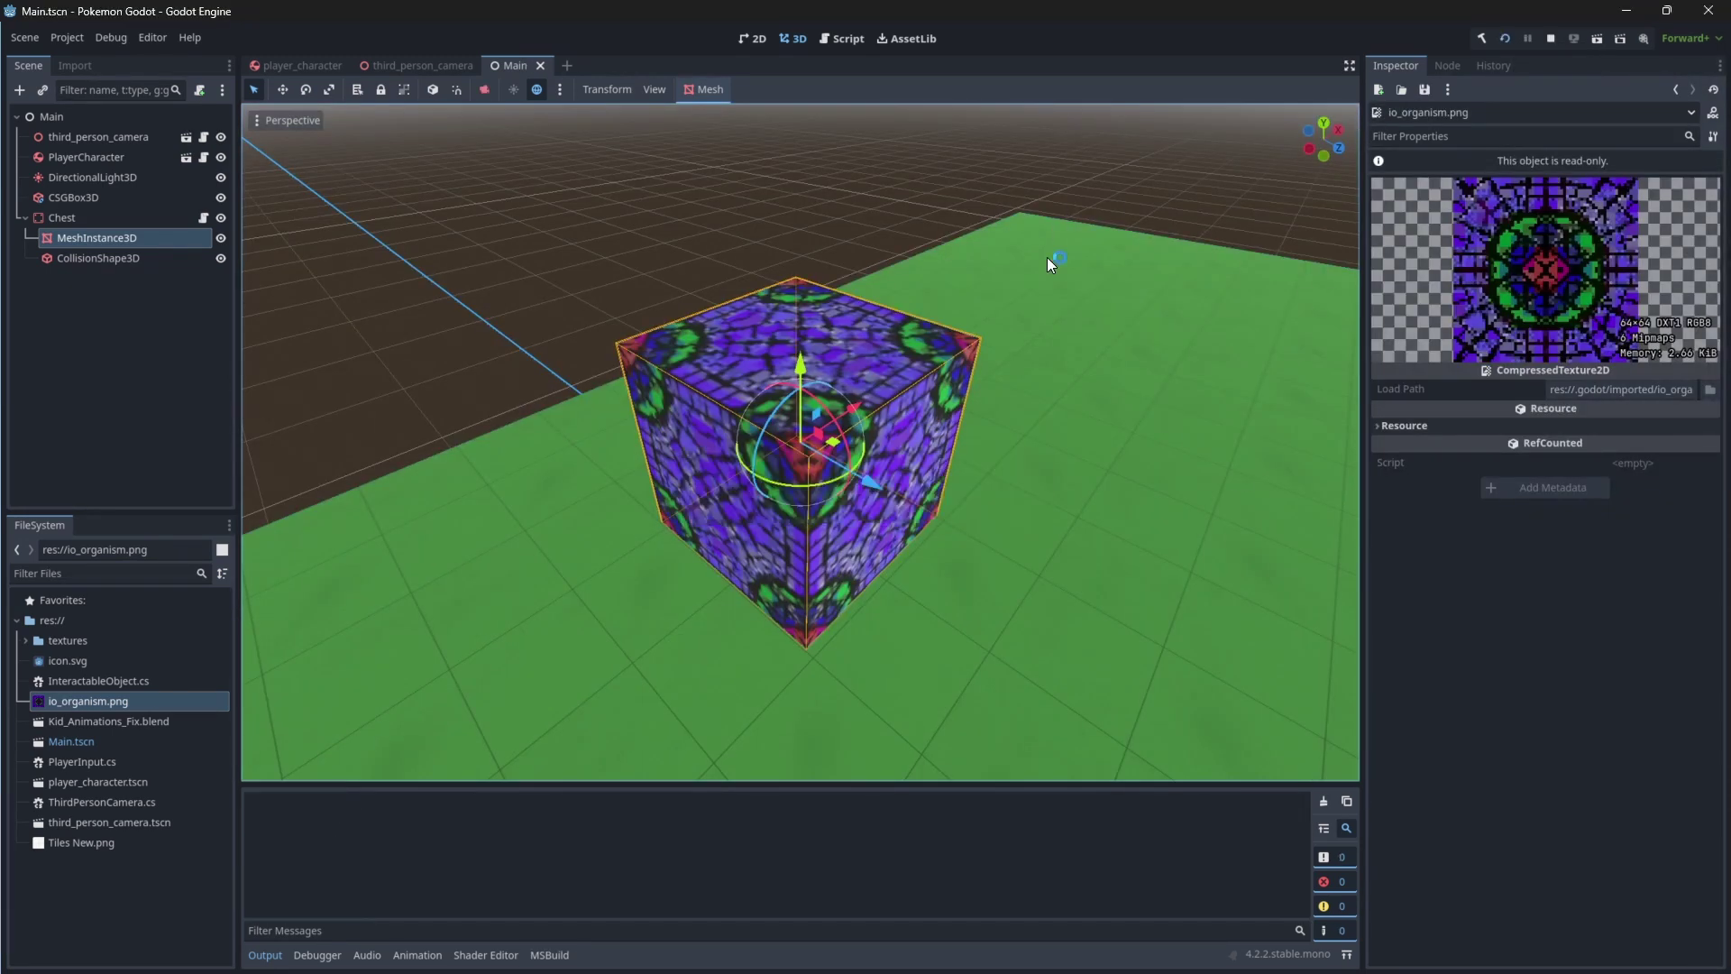
key(w)
key(e)
key(e)
key(e)
key(e)
key(e)
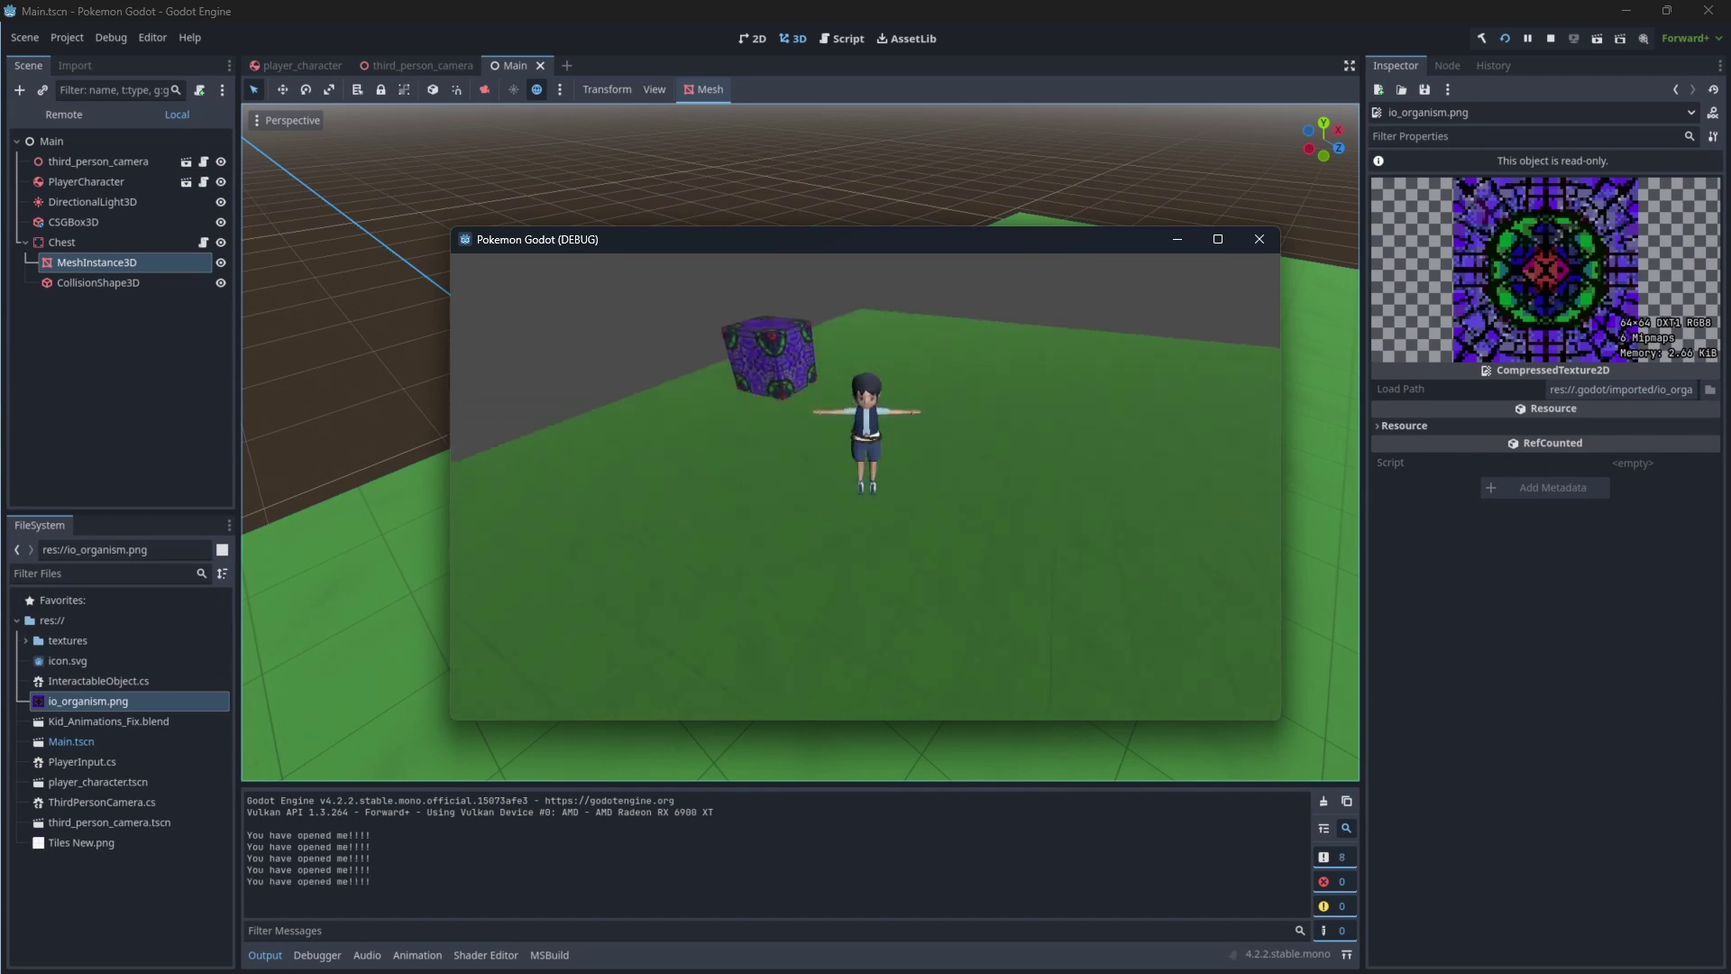
key(w)
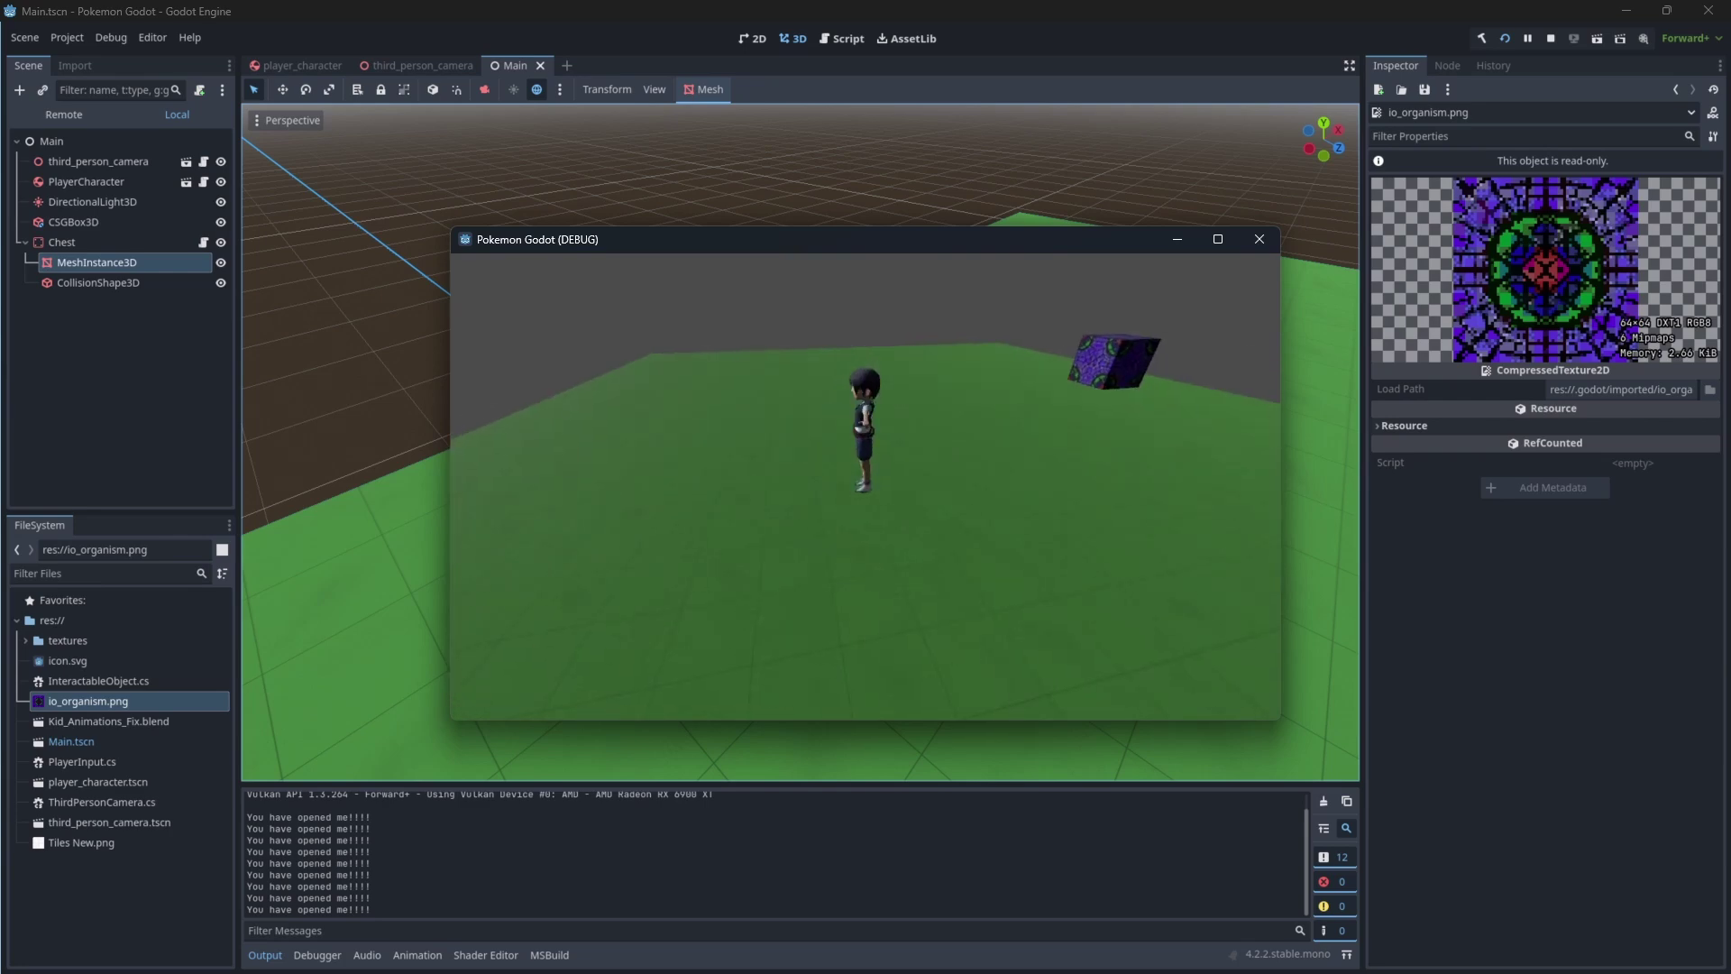
click(1273, 242)
scroll(928, 402, down, 8)
middle_drag(928, 402, 1055, 405)
scroll(1055, 406, down, 10)
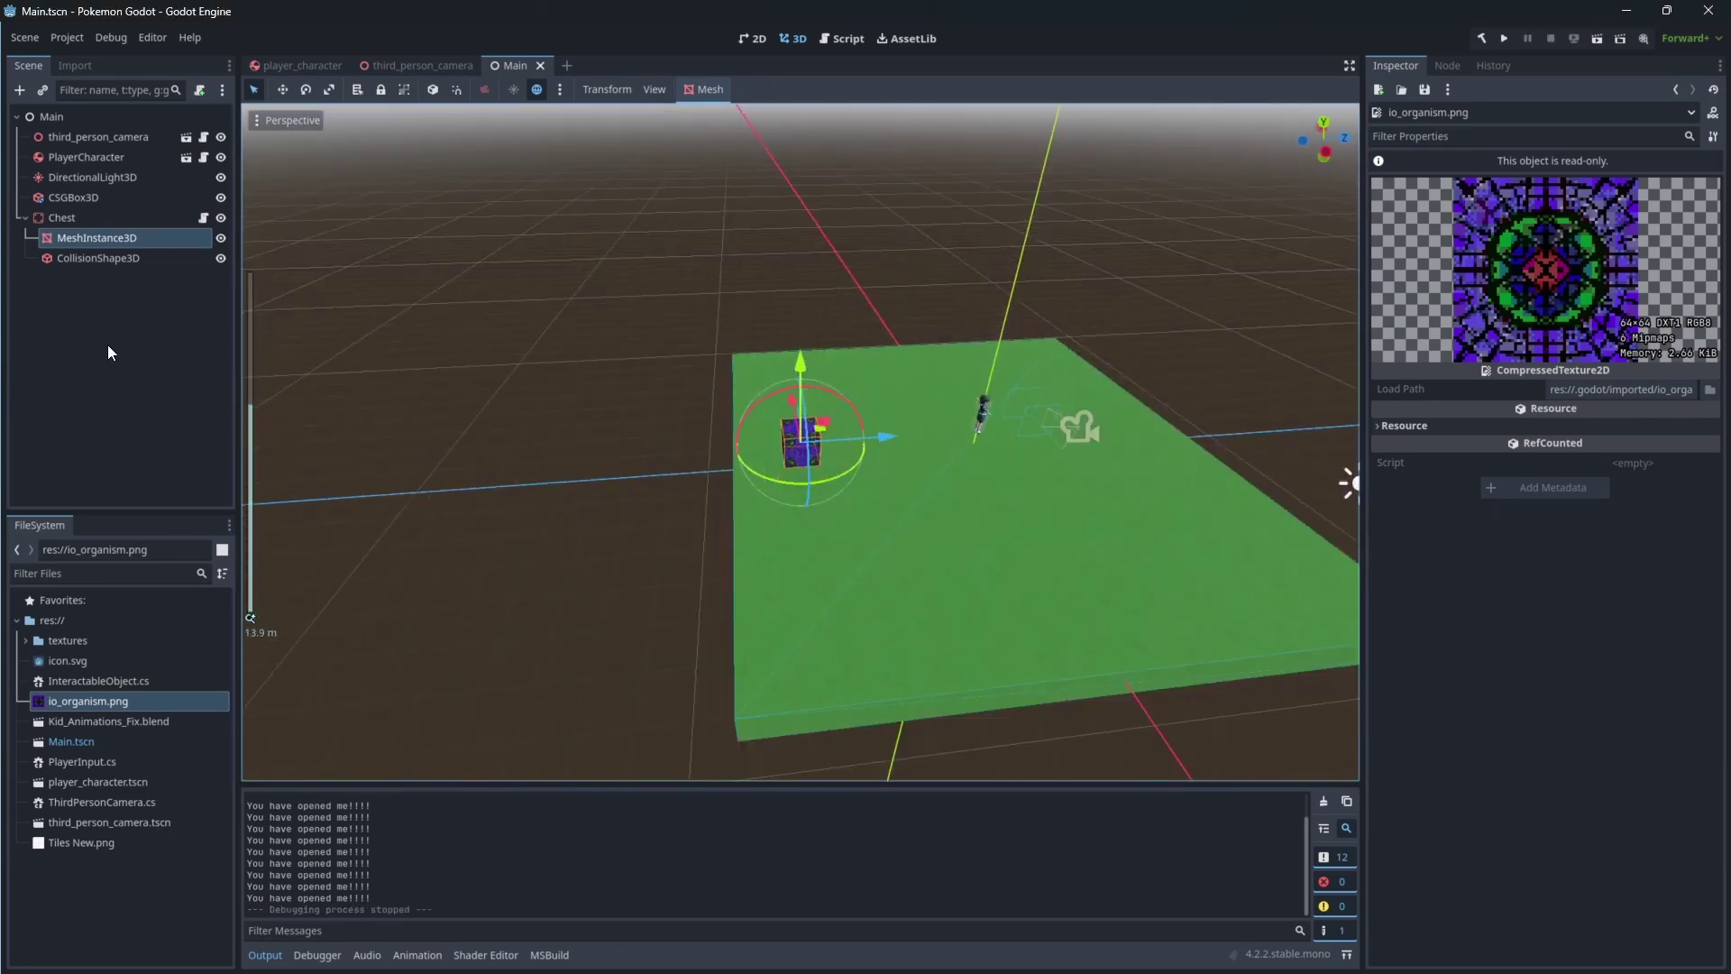
click(153, 151)
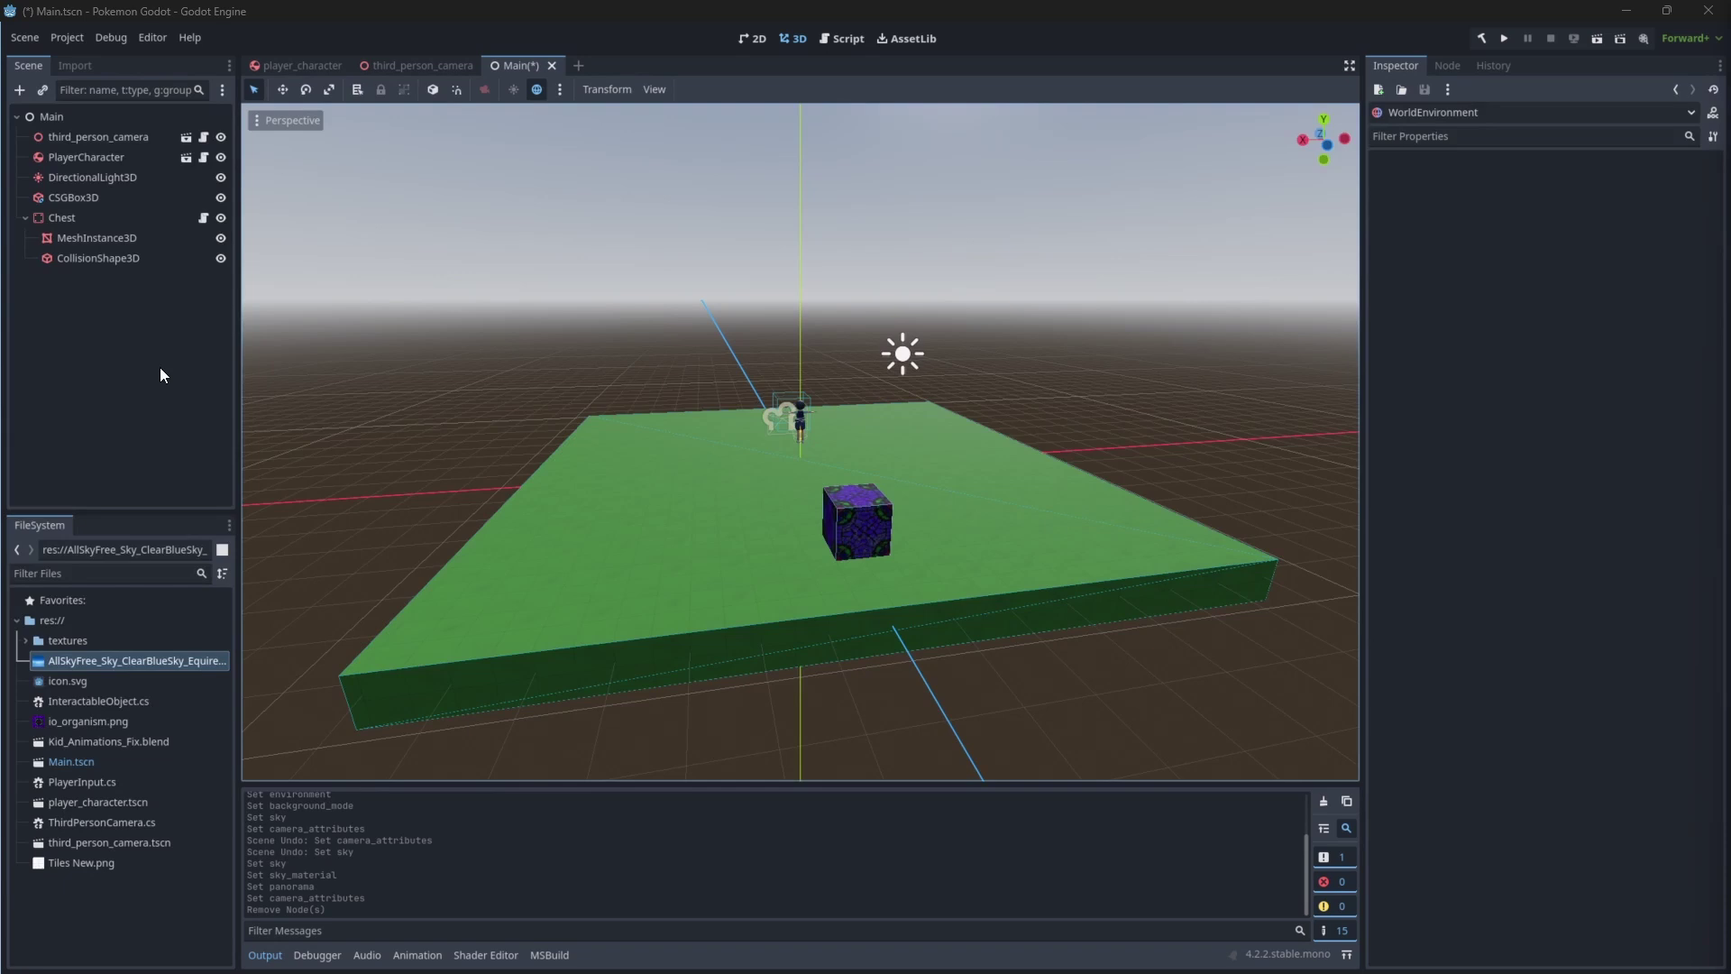
- Add a WorldEnvironment node to the Main scene
click(112, 330)
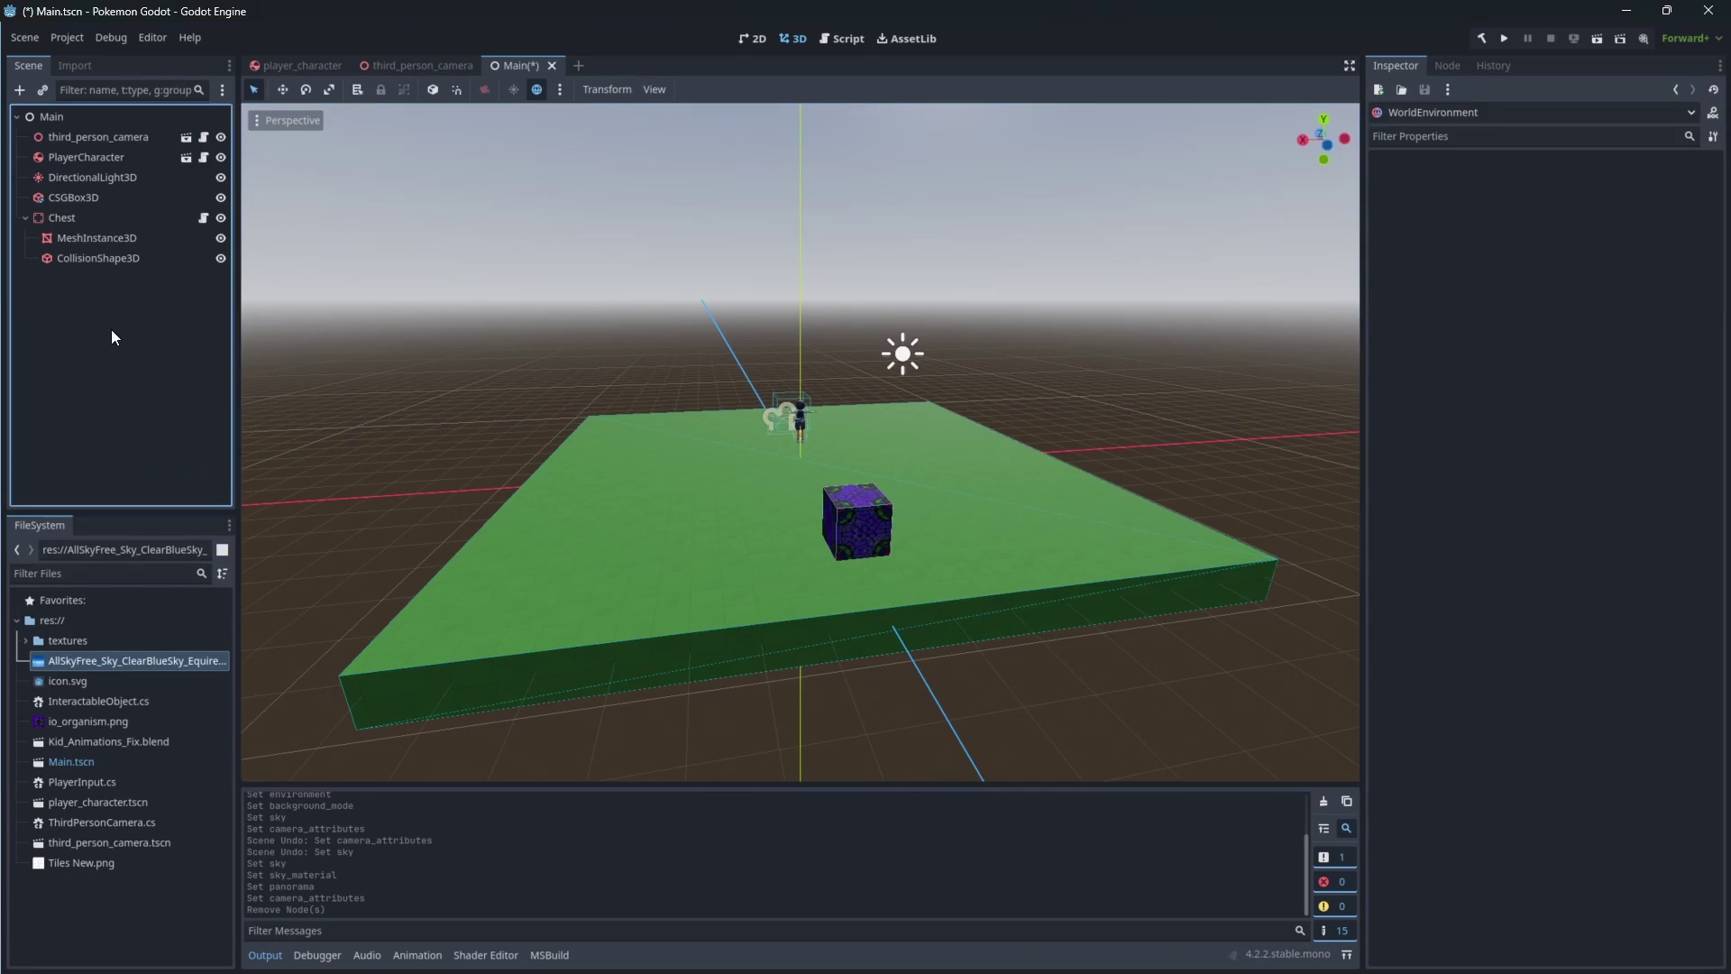
click(25, 93)
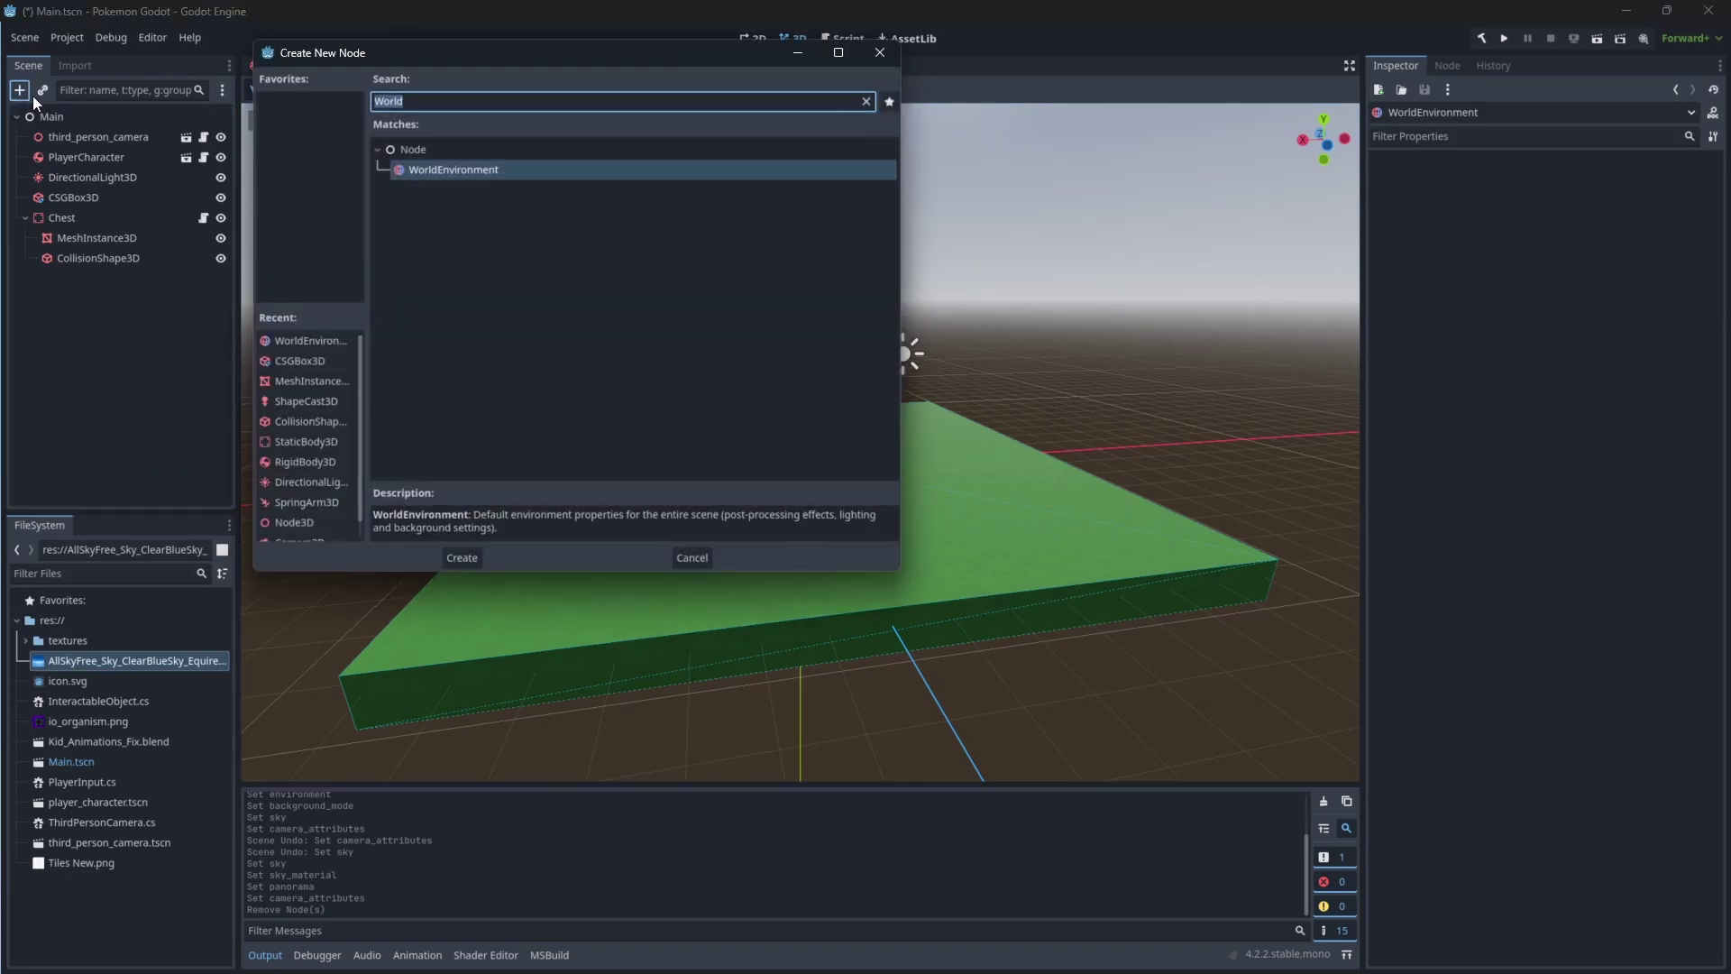
text(World)
double_click(447, 168)
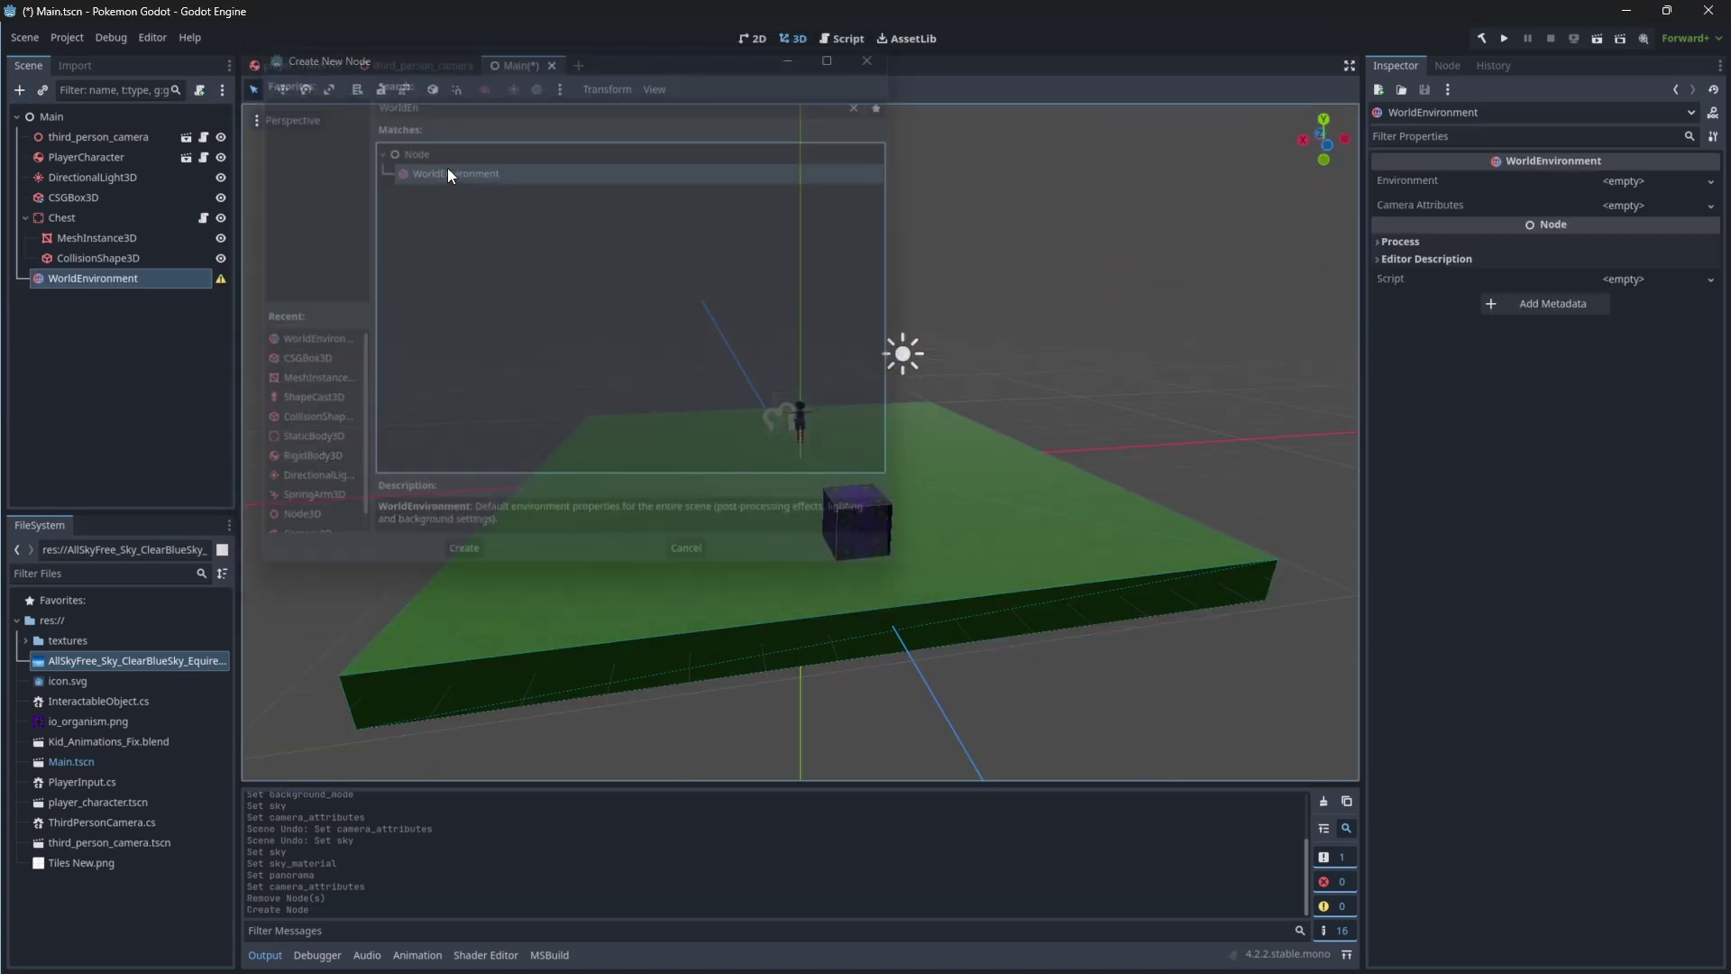
- Assign new CameraAttributesPractical camera attributes and a new Environment resource to the WorldEnvironment node
click(1711, 205)
click(1652, 227)
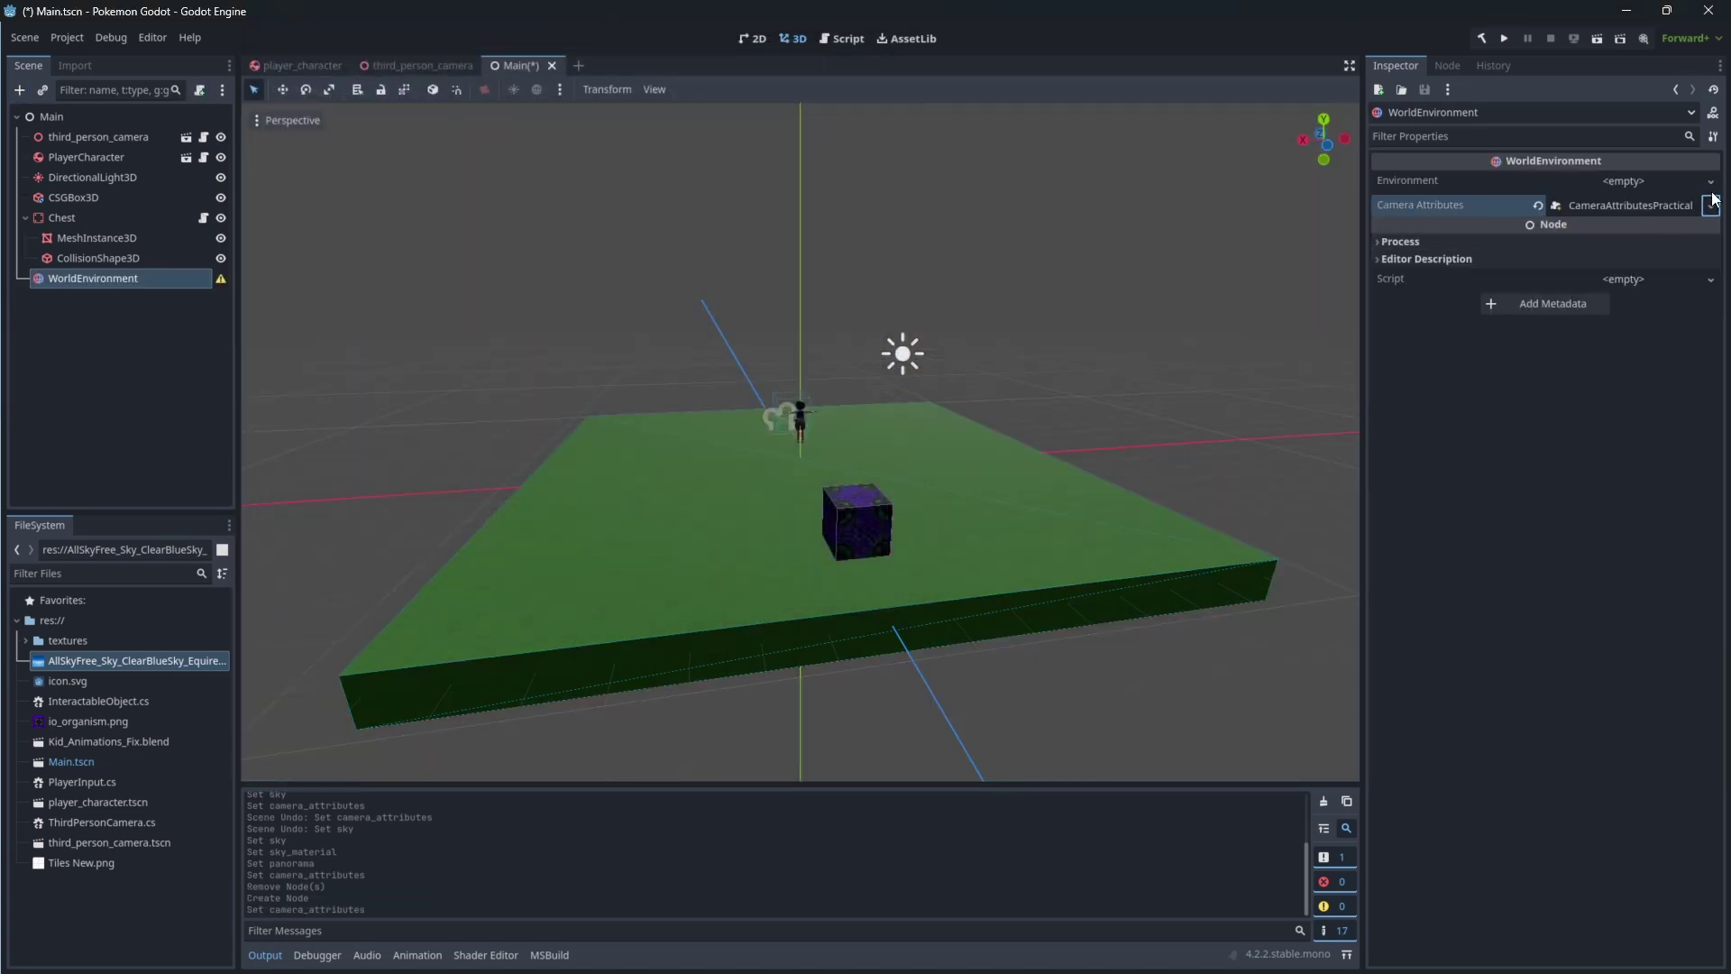
click(1711, 181)
click(1644, 204)
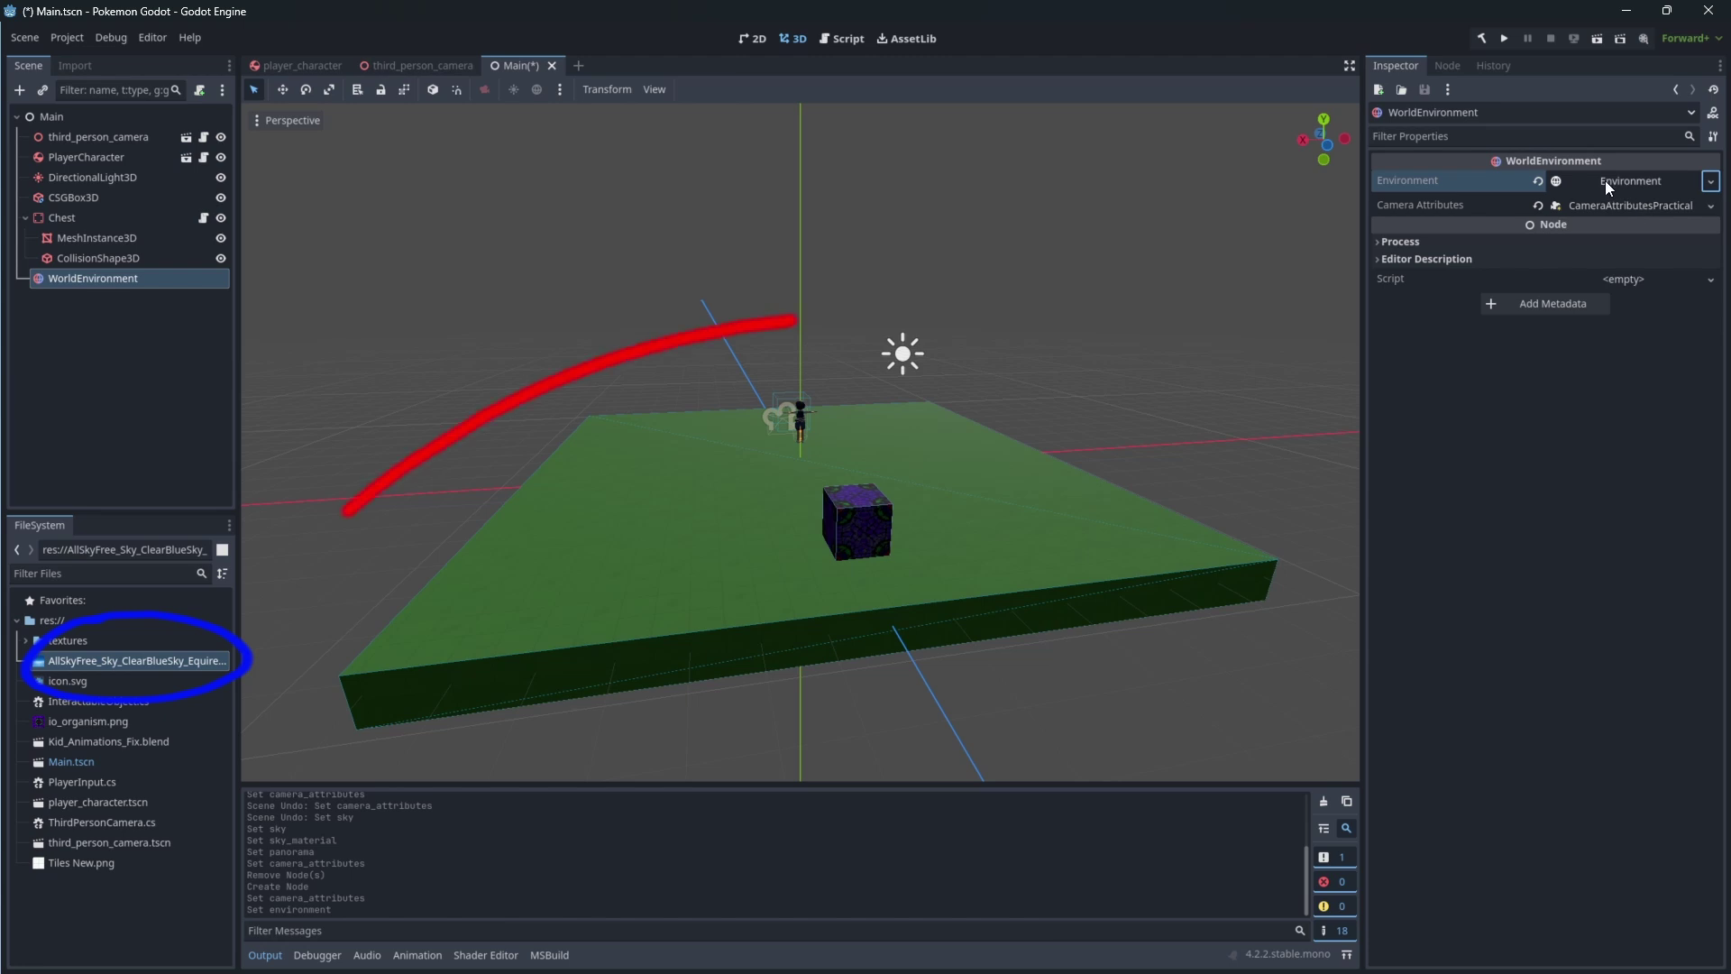
- Set the environment's background mode to Sky and create a new Sky resource for it
click(1605, 180)
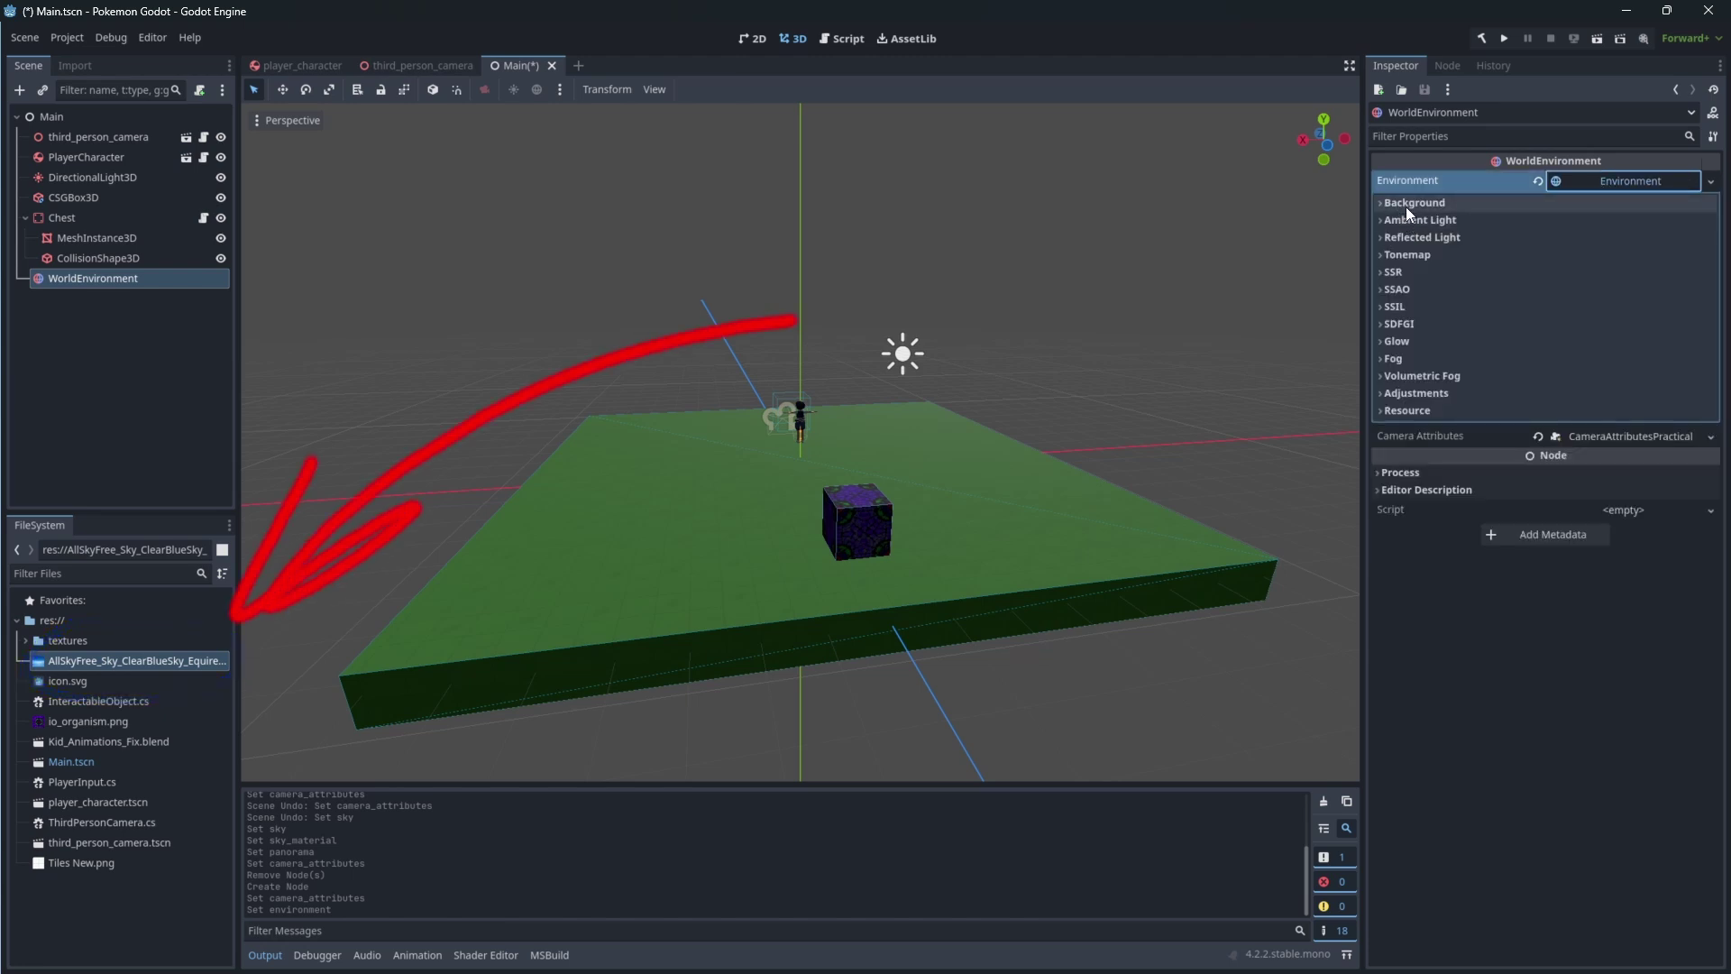
click(1405, 203)
click(1605, 222)
click(1591, 285)
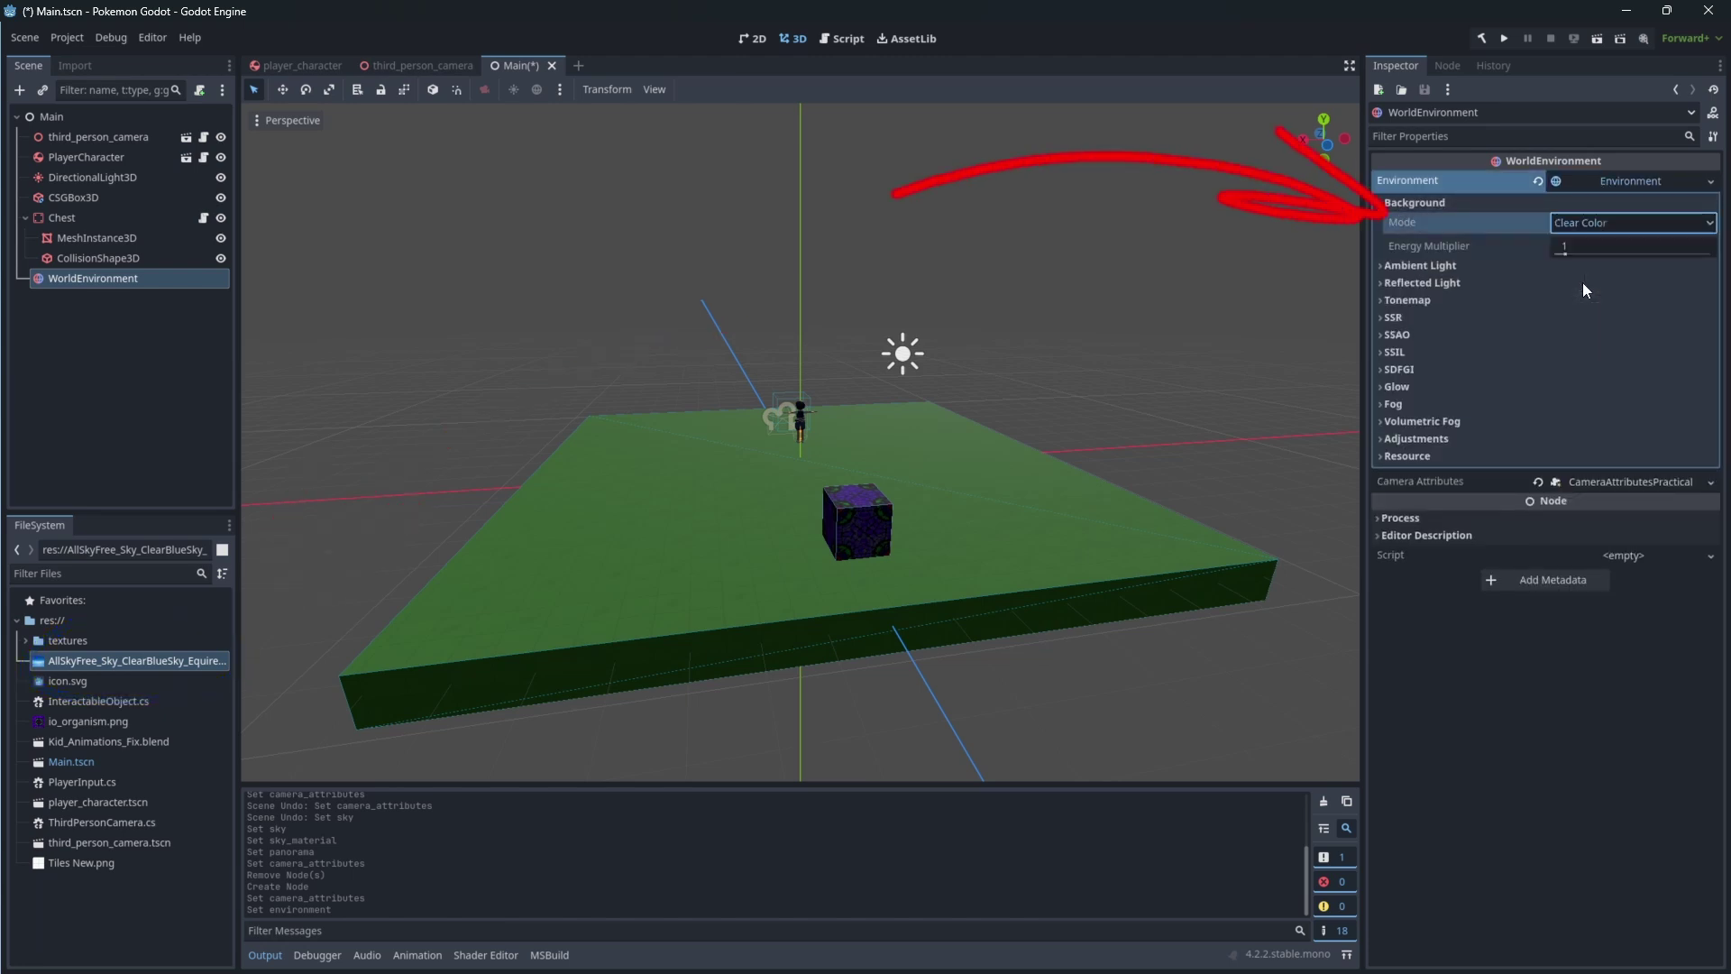
click(1381, 265)
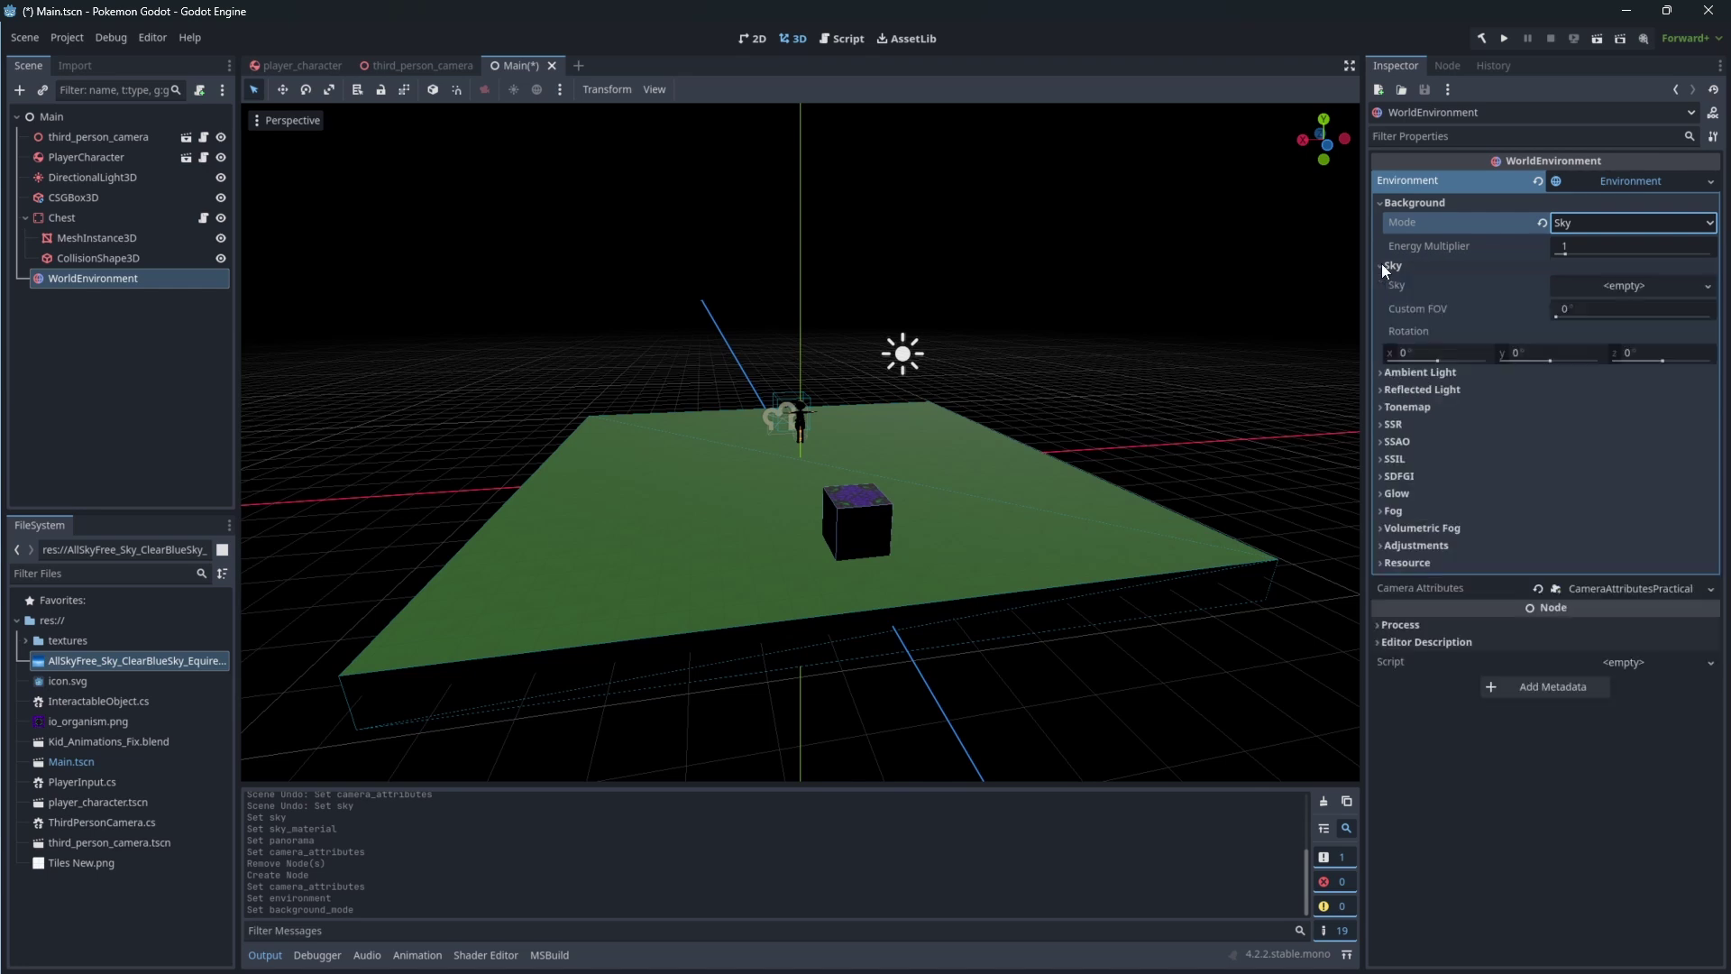
click(1628, 285)
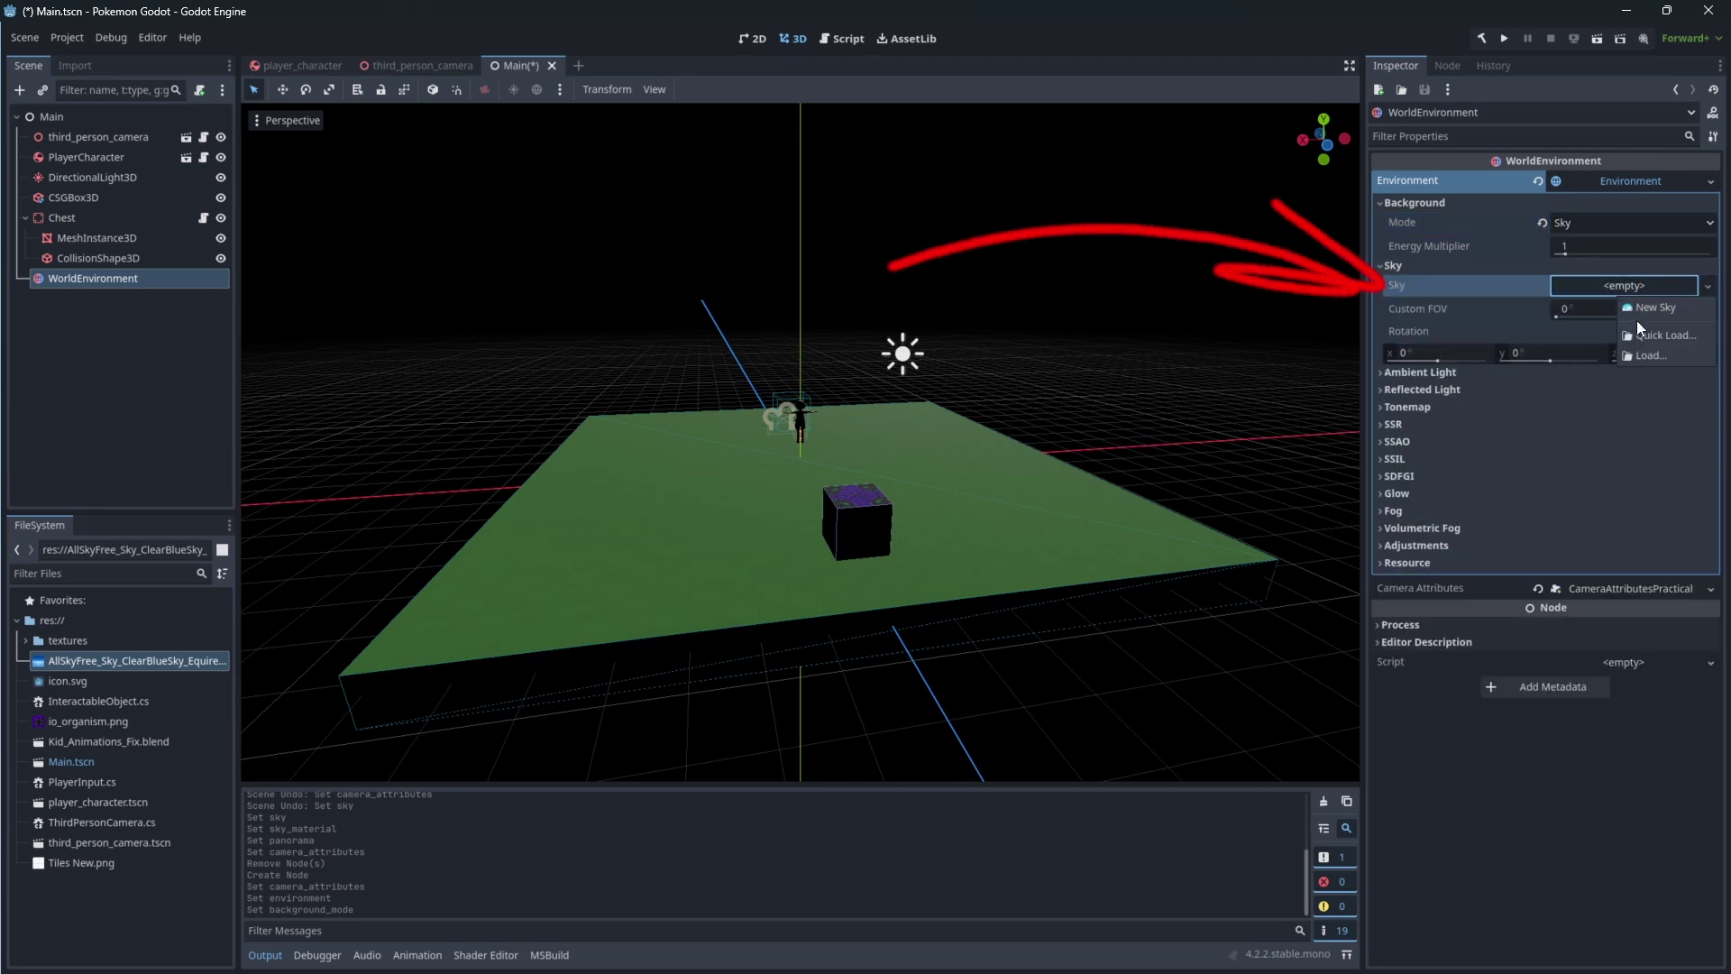
click(1636, 309)
click(1598, 285)
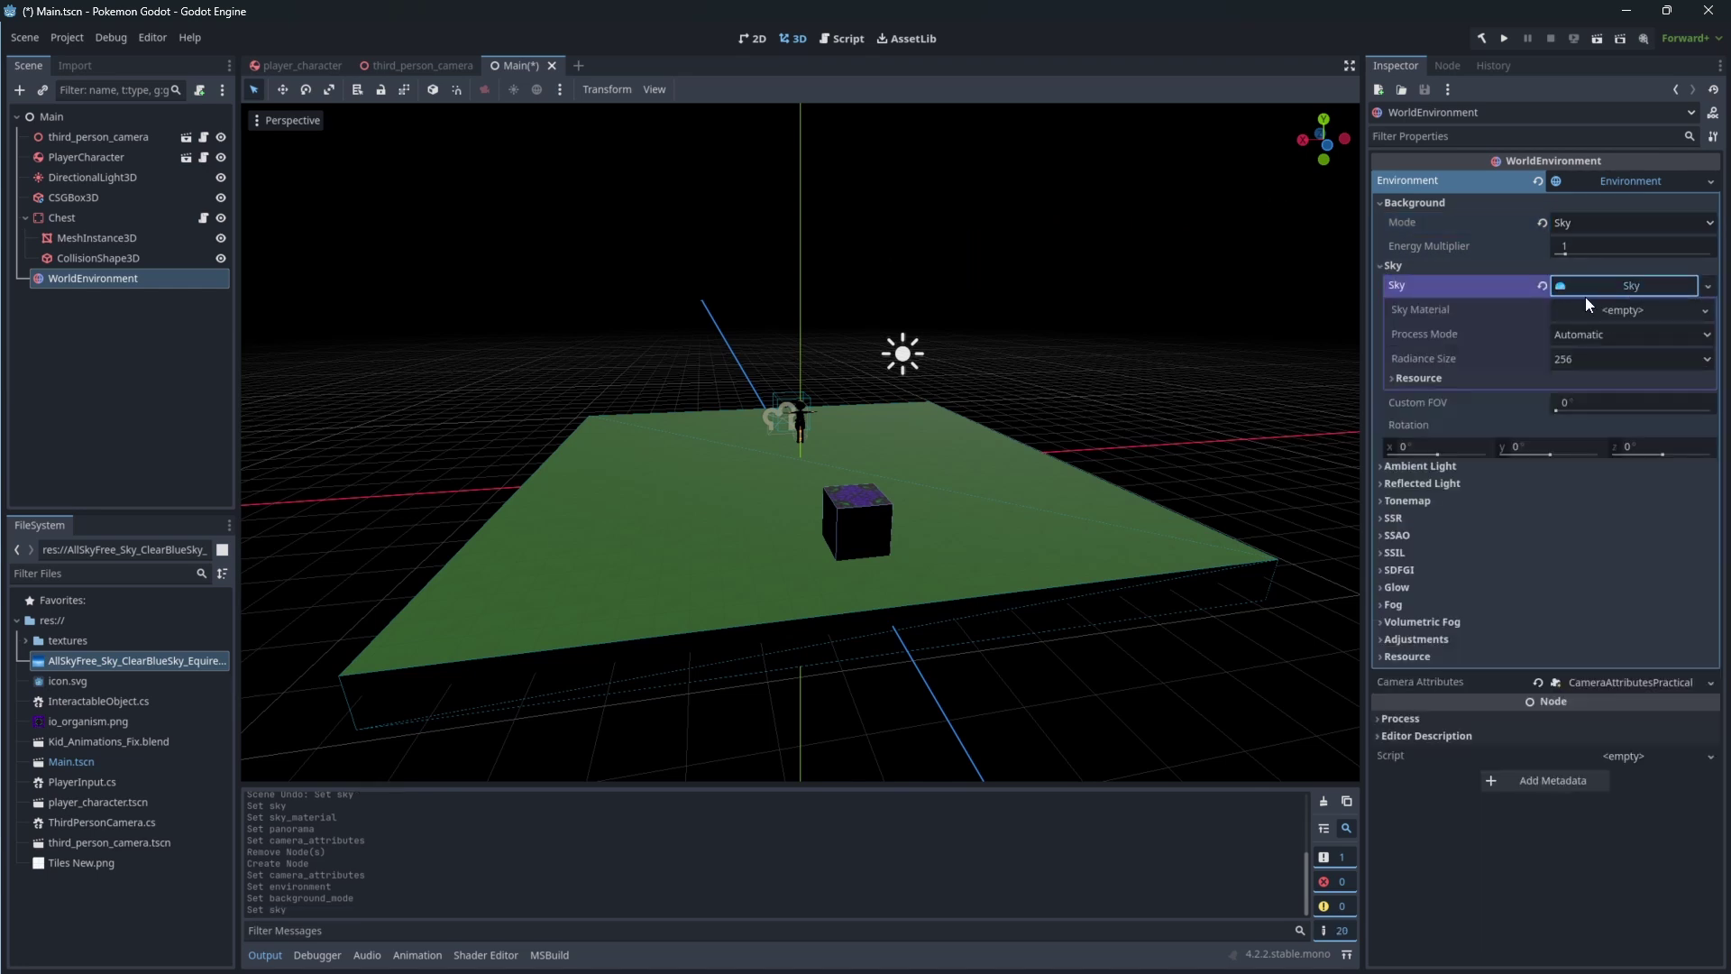
- Give the sky a new PanoramaSkyMaterial and assign AllSkyFree_Sky_ClearBlueSky_Equirect.png as its panorama
click(1589, 312)
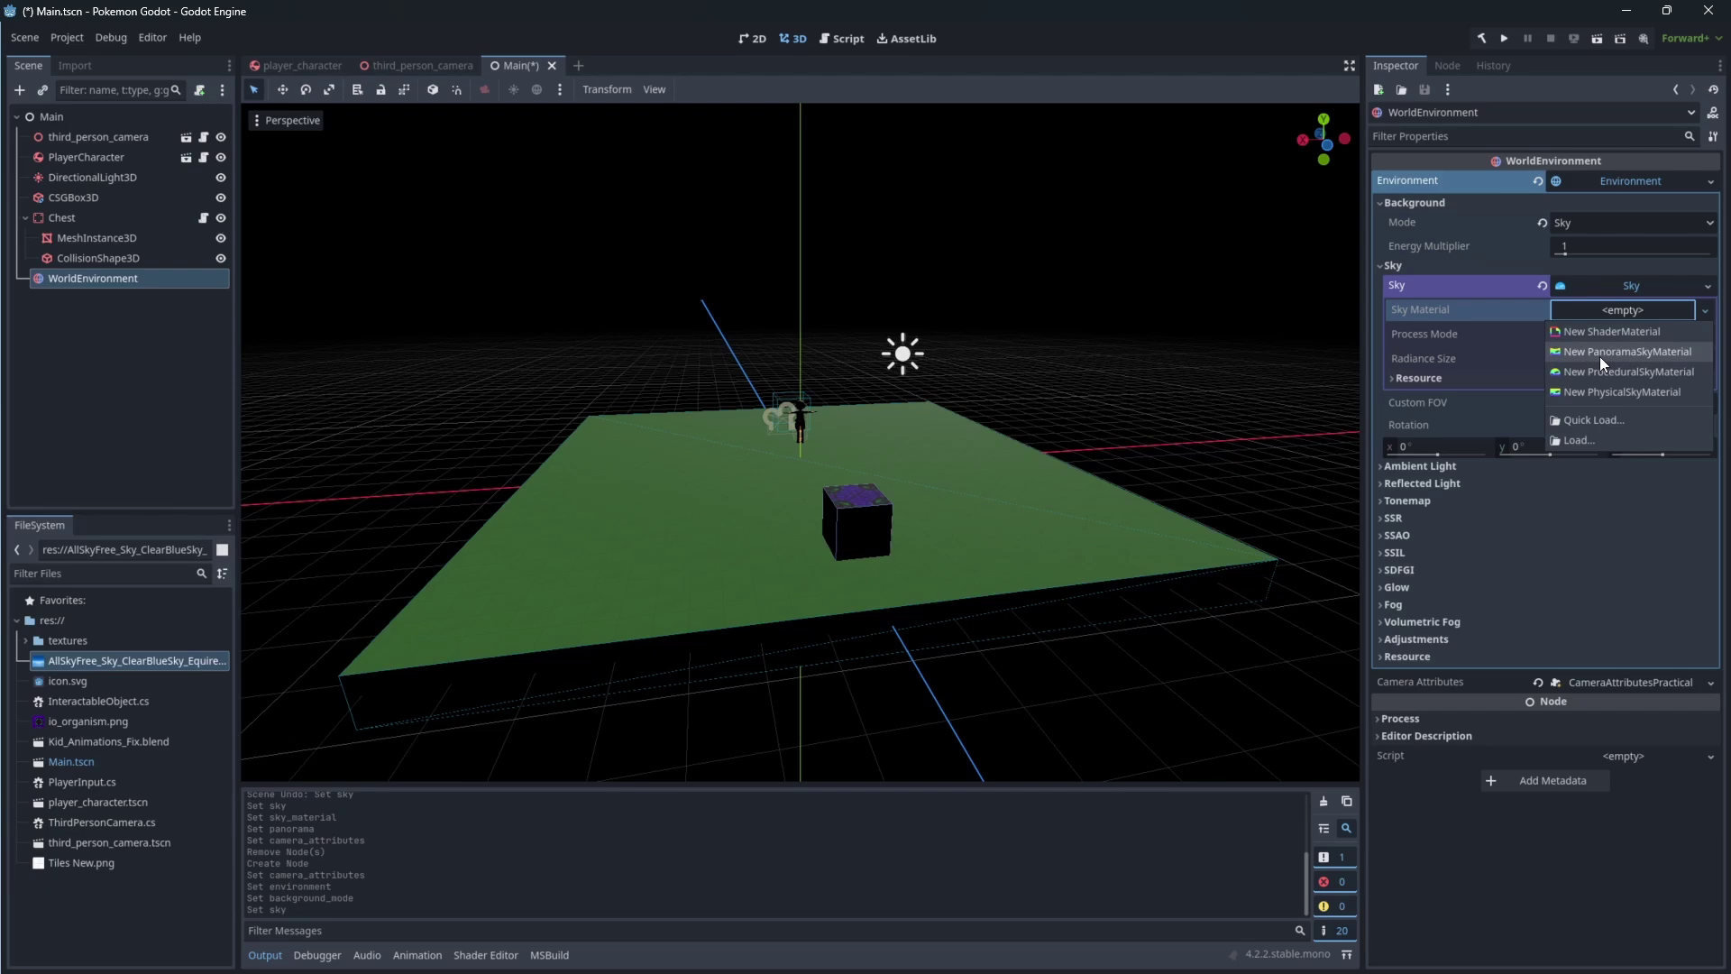
click(1601, 355)
click(1607, 307)
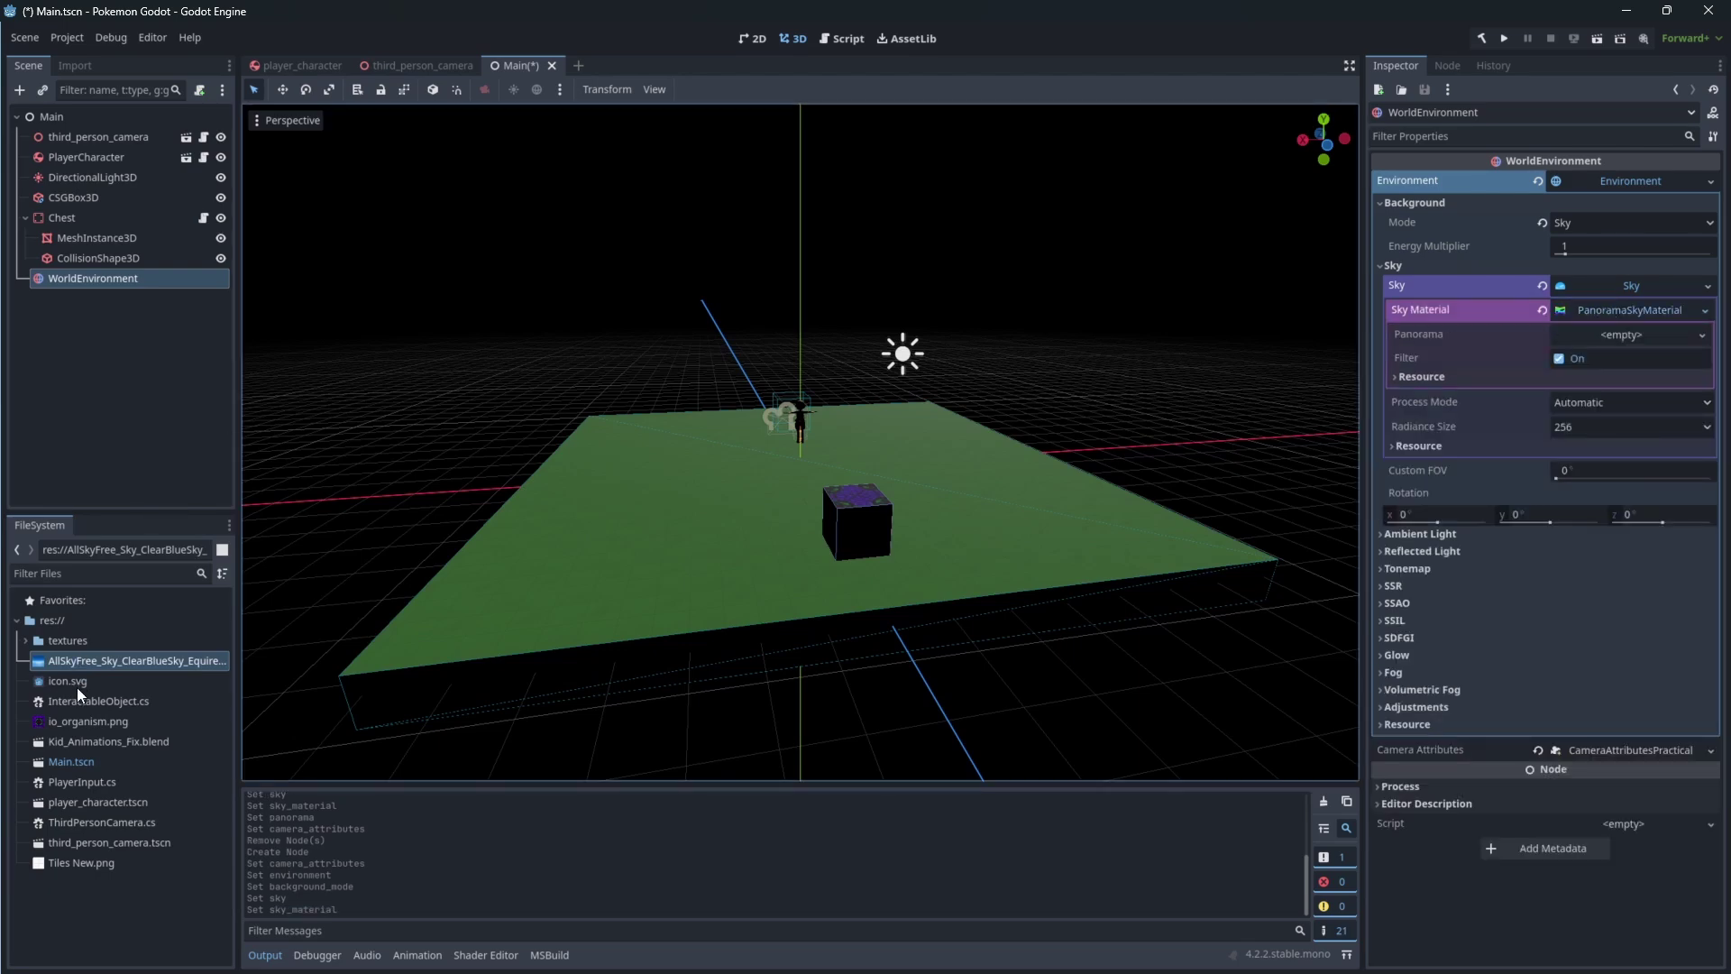
drag(93, 665, 1600, 332)
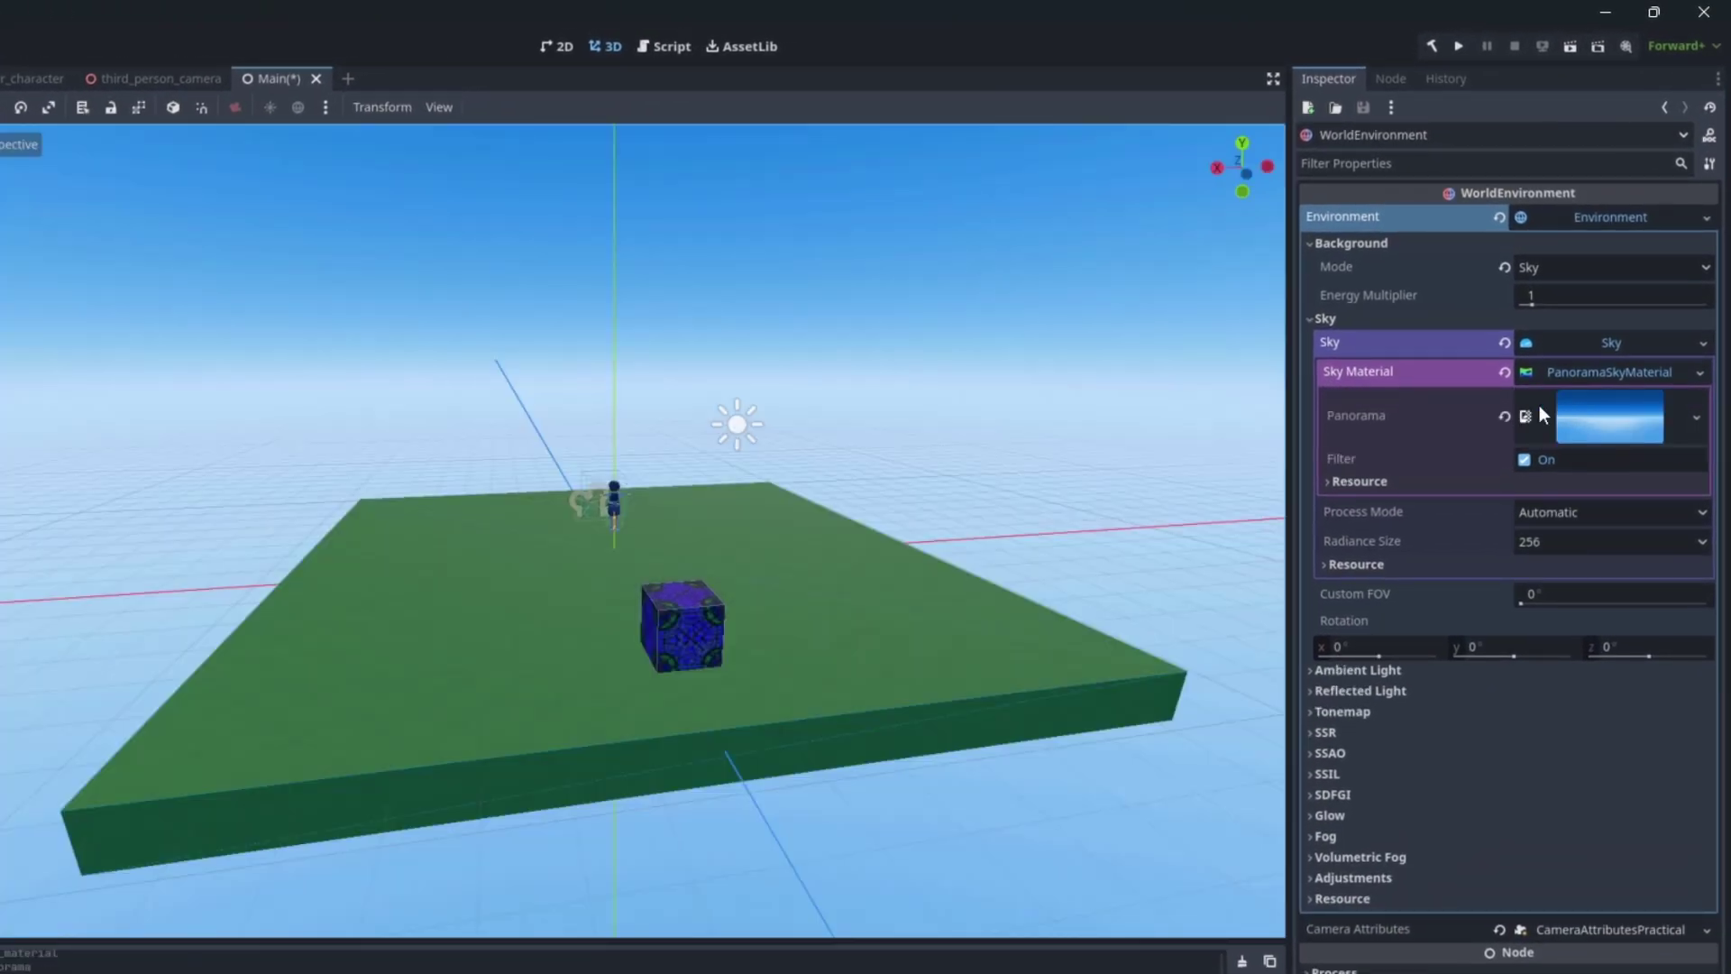
- Save the Main scene and run the project to view the new sky in the game
key(ctrl+s)
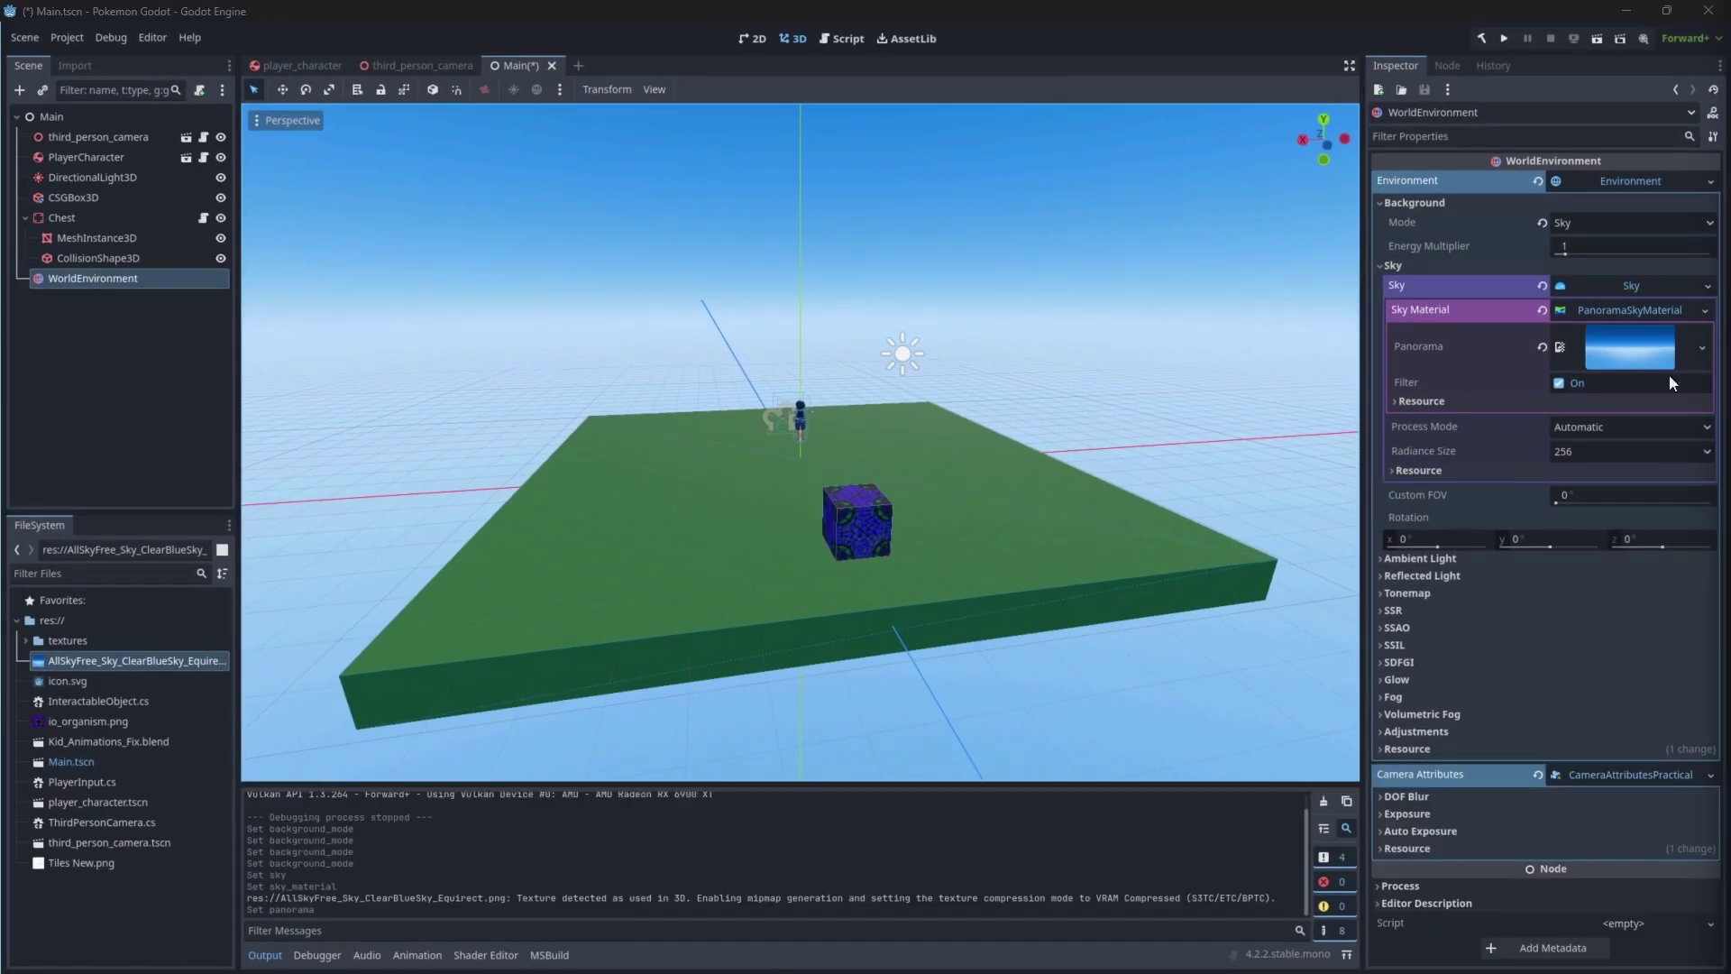
click(1504, 38)
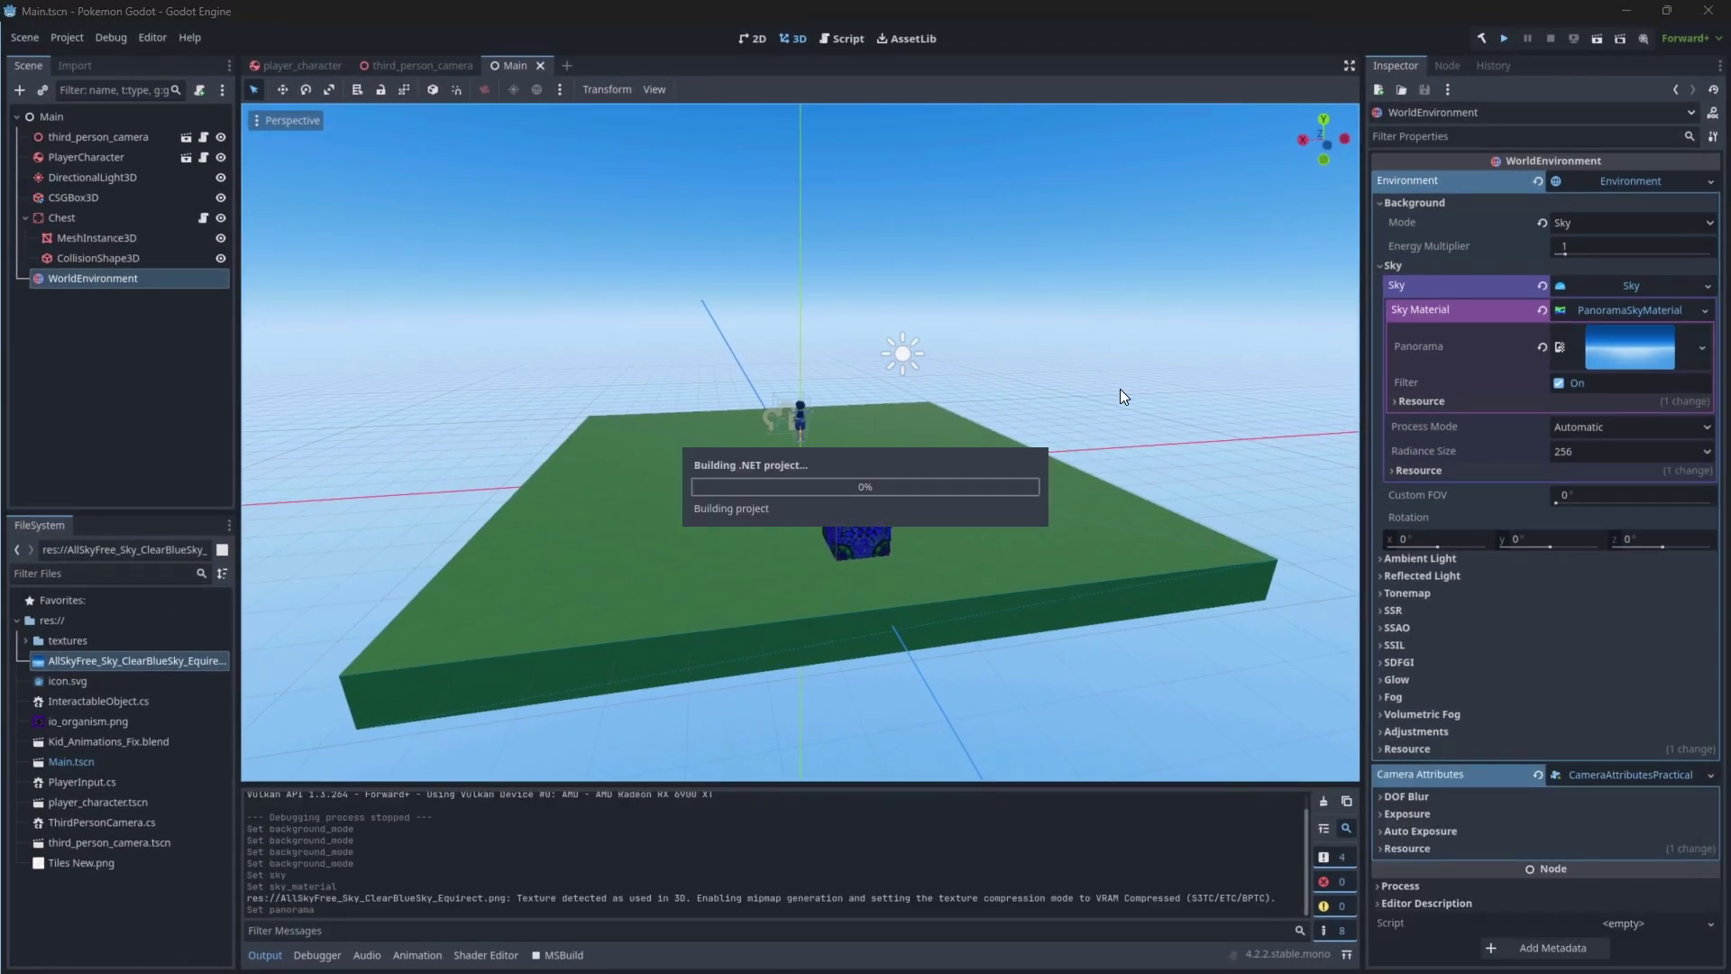